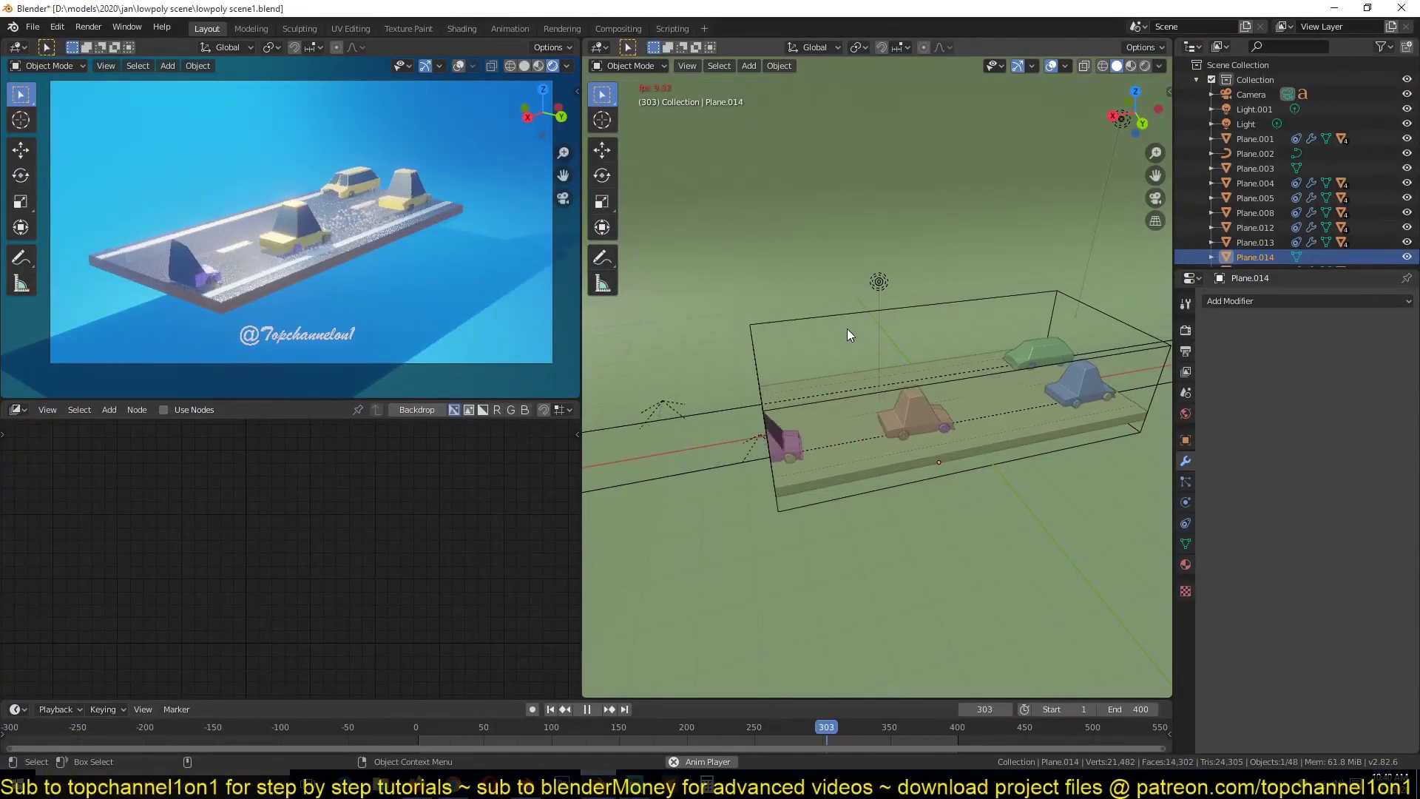
Stop the looping car animation near frame 5 and select the road box Plane.003.
{"action": "middle_click_drag", "start_coordinate": [852, 335], "coordinate": [939, 495]}
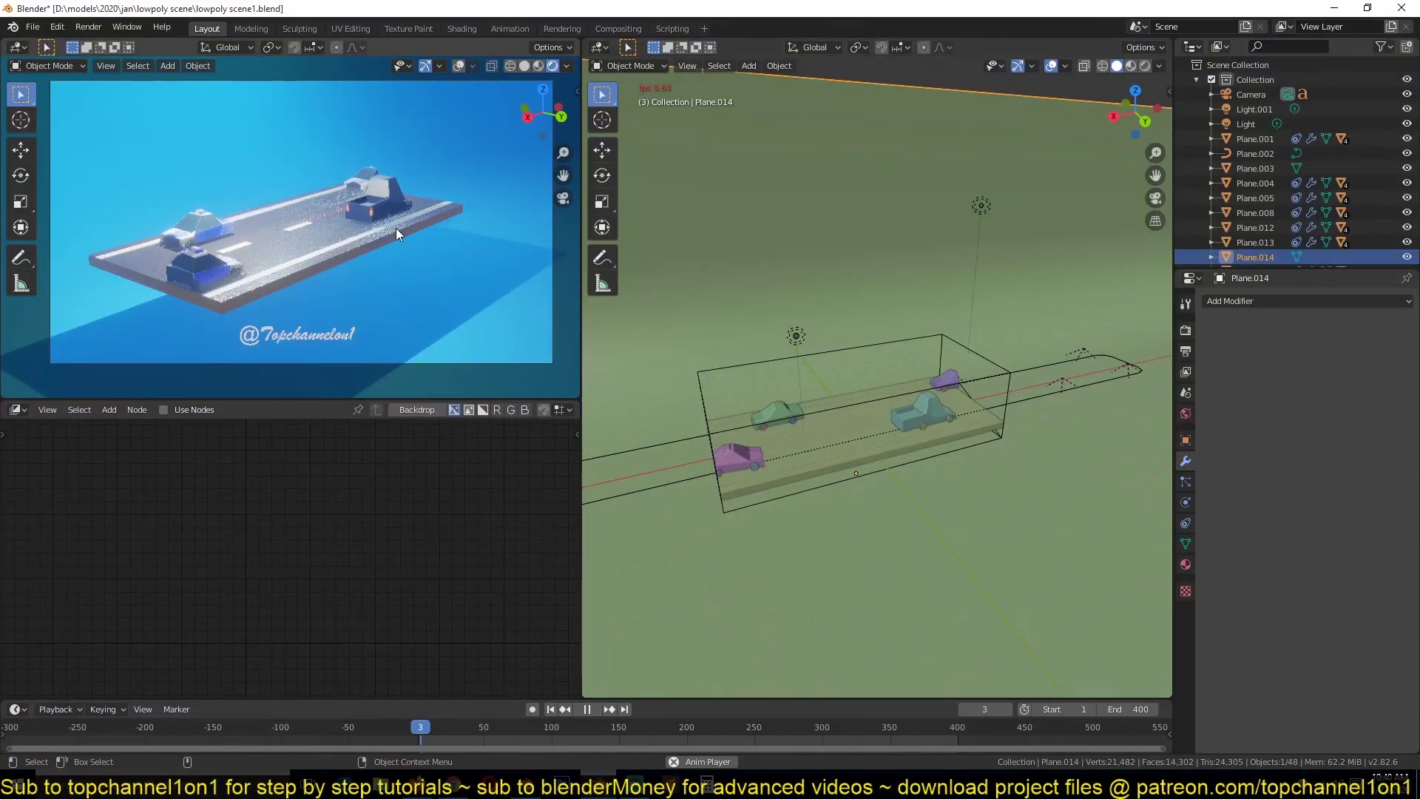
{"action": "key", "text": "space"}
{"action": "left_click", "coordinate": [973, 380]}
{"action": "middle_click_drag", "start_coordinate": [974, 384], "coordinate": [805, 366]}
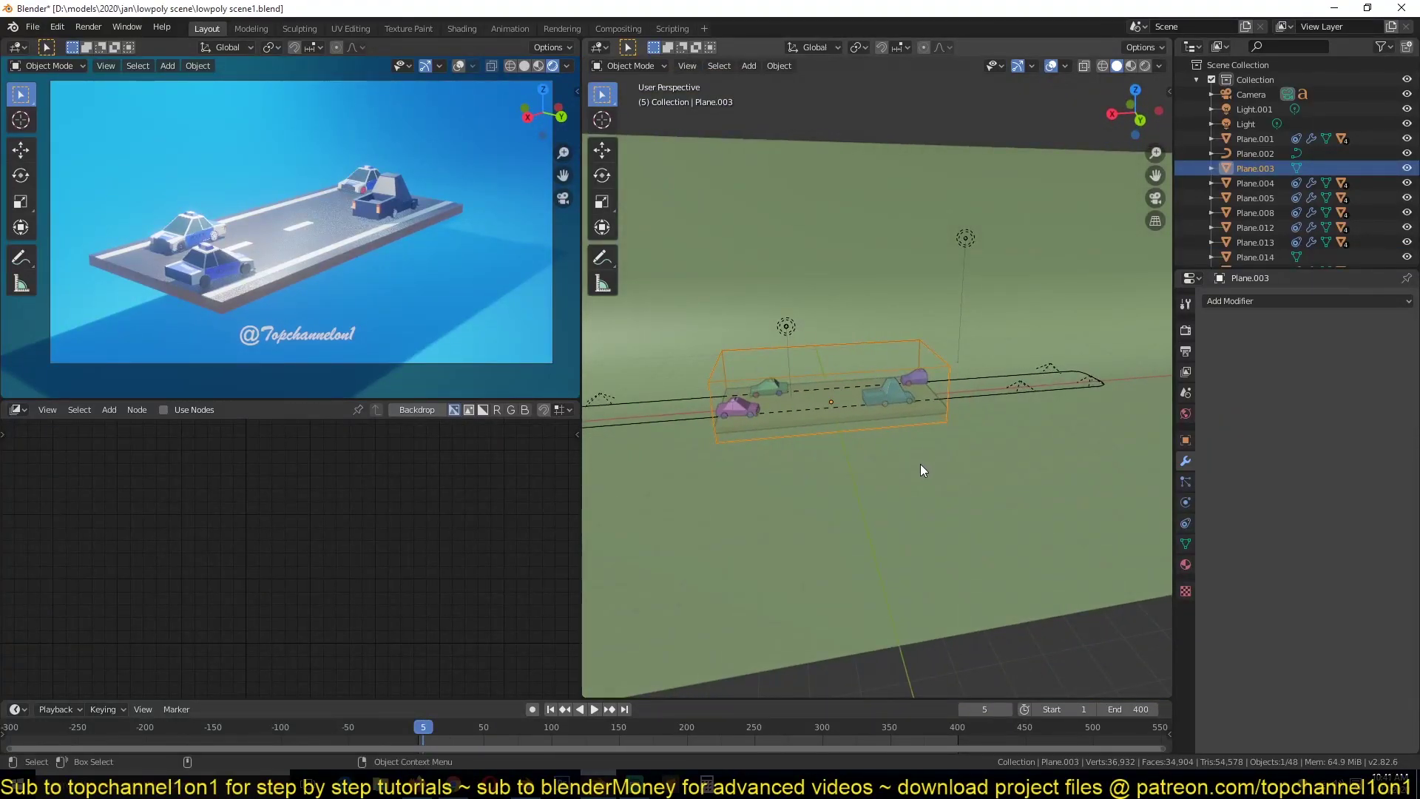
Scale the road box Plane.003 about 3.42 times along the global X axis.
{"action": "scroll", "coordinate": [874, 481], "scroll_direction": "down", "scroll_amount": 5}
{"action": "key", "text": "g"}
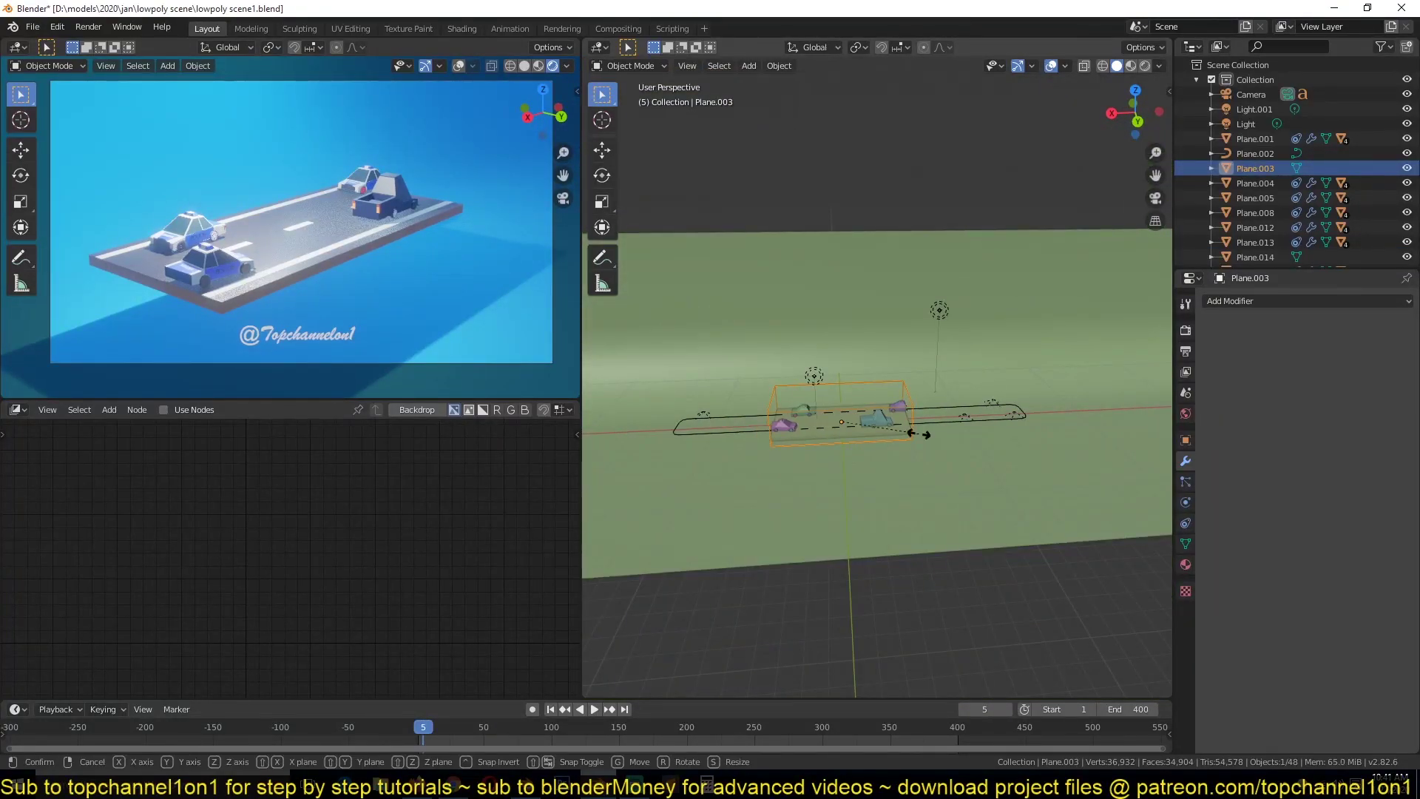
{"action": "key", "text": "s"}
{"action": "key", "text": "y"}
{"action": "key", "text": "x"}
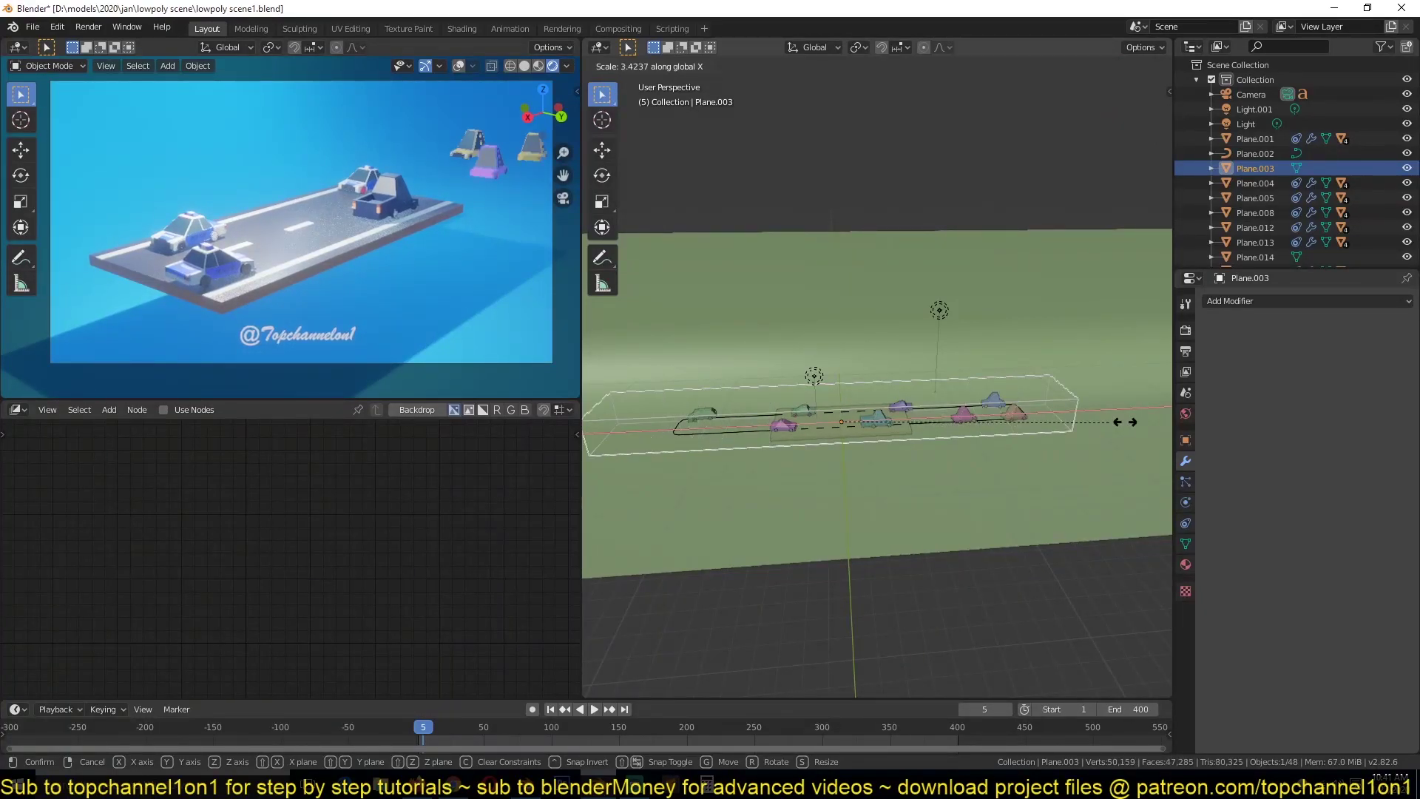
{"action": "left_click", "coordinate": [1117, 419]}
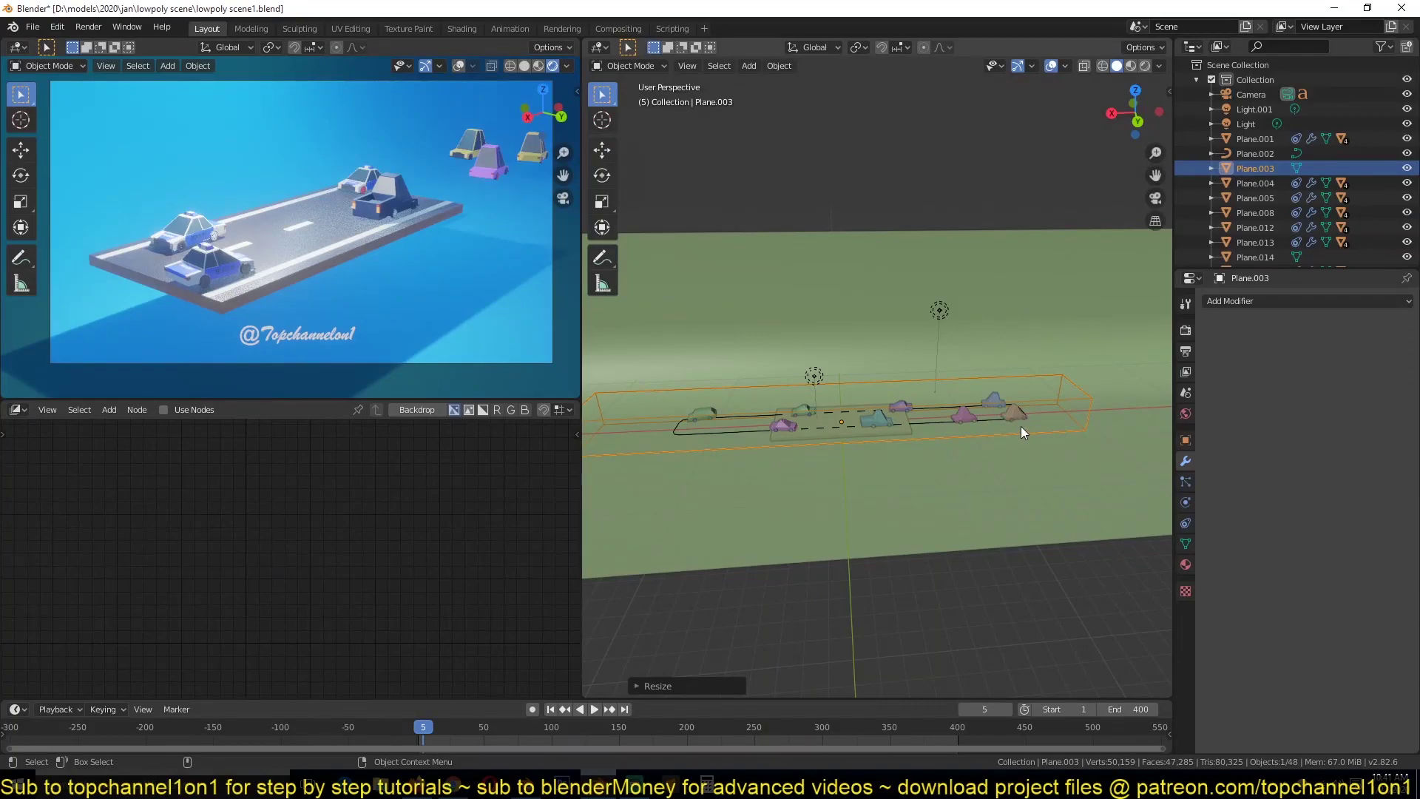
View the stretched road box from along the road and briefly play the animation.
{"action": "scroll", "coordinate": [298, 358], "scroll_direction": "down", "scroll_amount": 3}
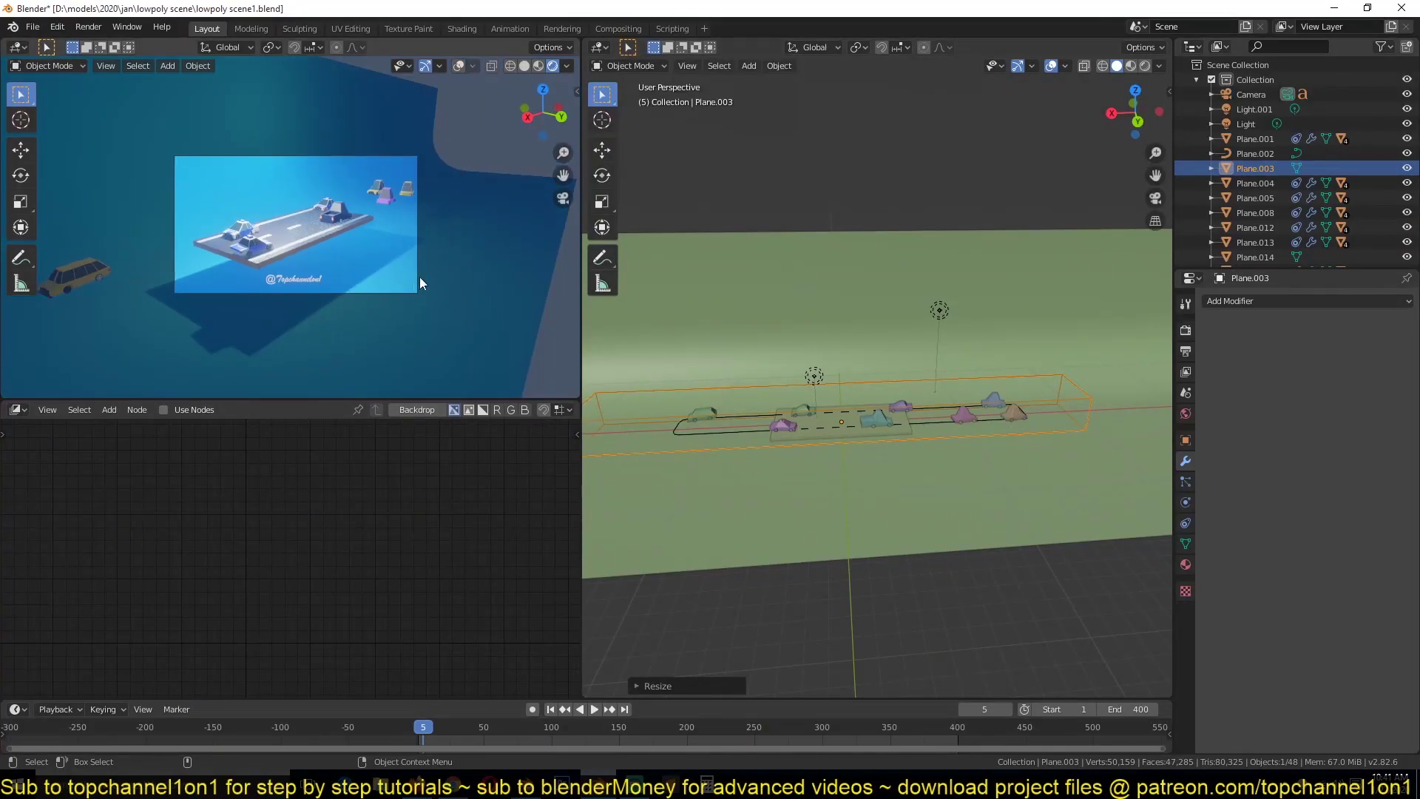
{"action": "middle_click_drag", "start_coordinate": [803, 366], "coordinate": [796, 454]}
{"action": "middle_click_drag", "start_coordinate": [935, 448], "coordinate": [997, 500]}
{"action": "key", "text": "s"}
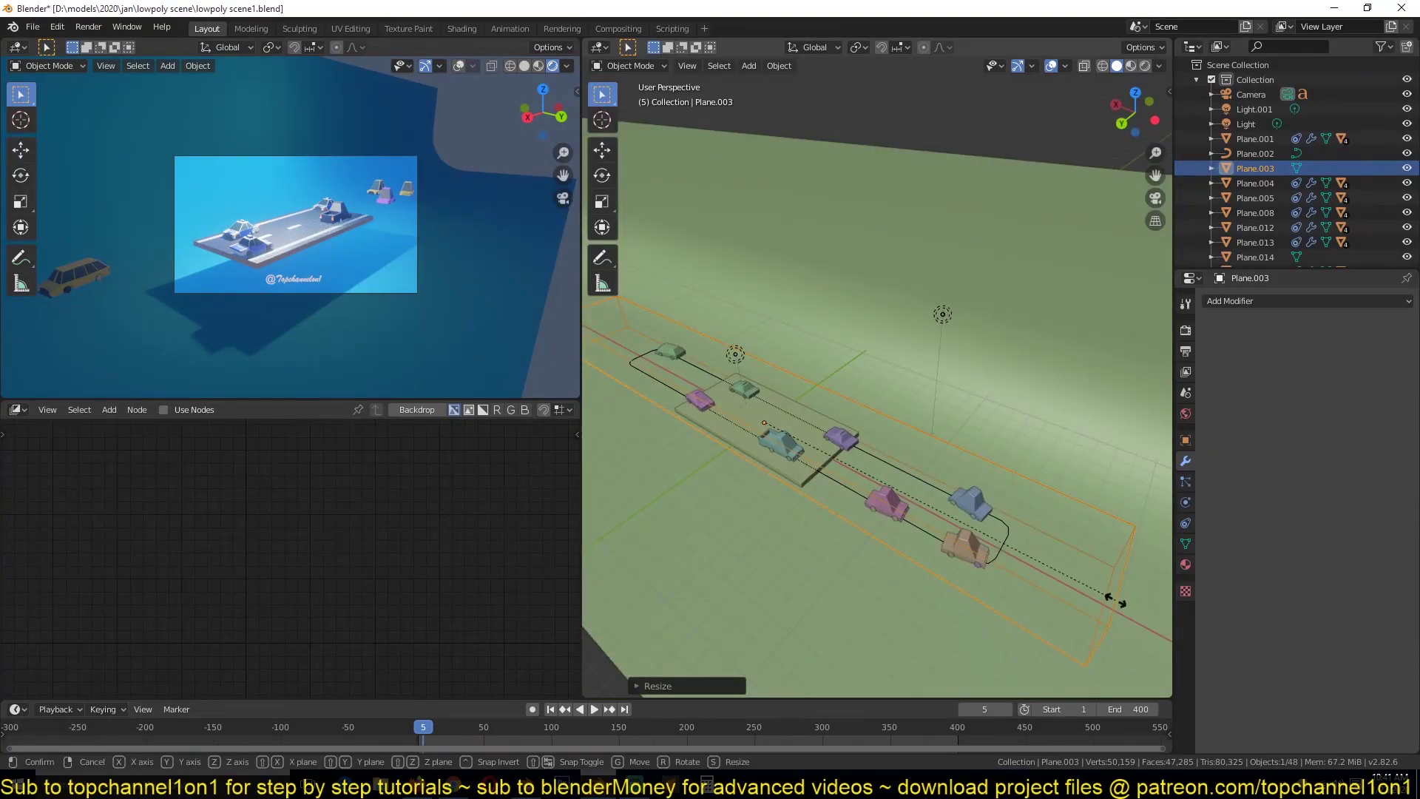
{"action": "right_click", "coordinate": [1068, 583]}
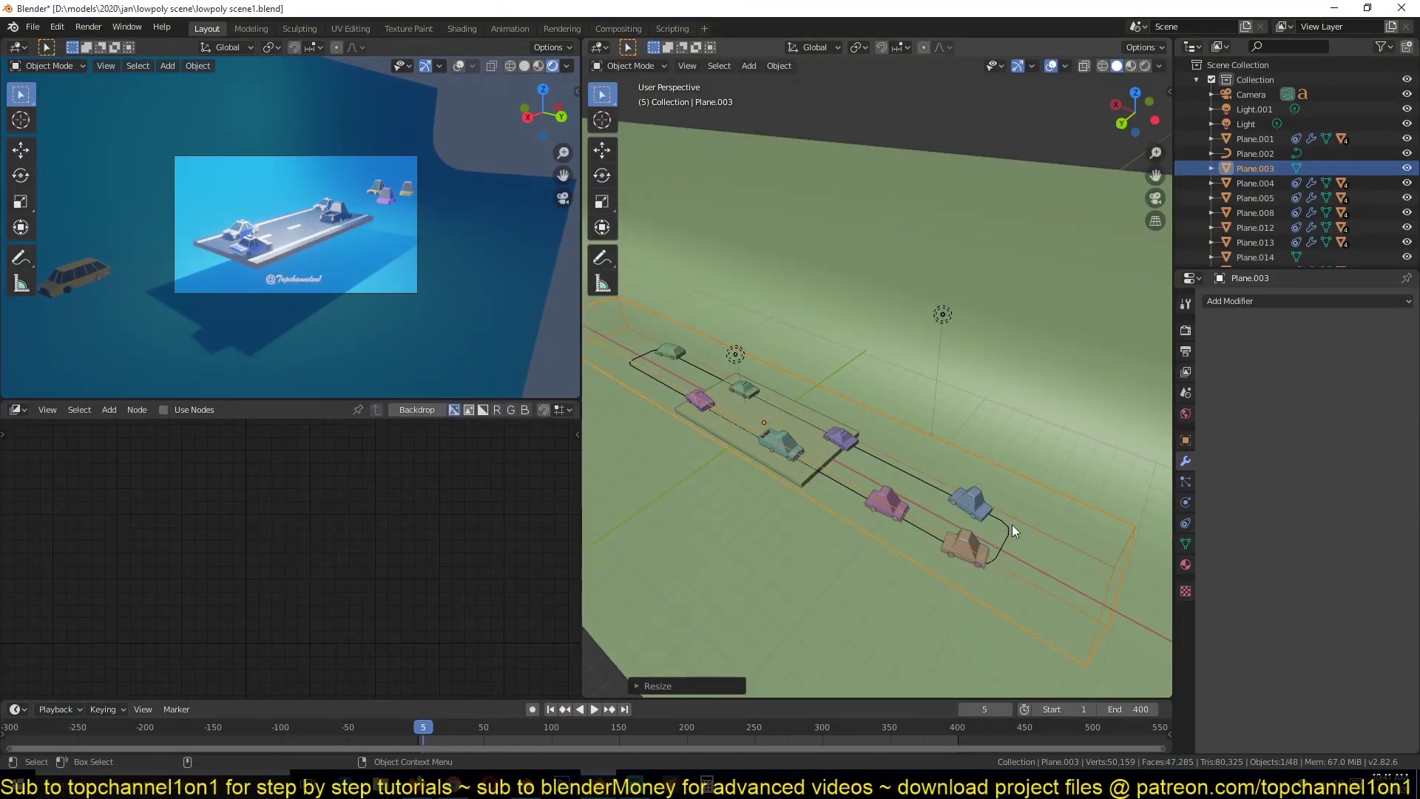
{"action": "middle_click_drag", "start_coordinate": [1012, 525], "coordinate": [982, 509]}
{"action": "key", "text": "space"}
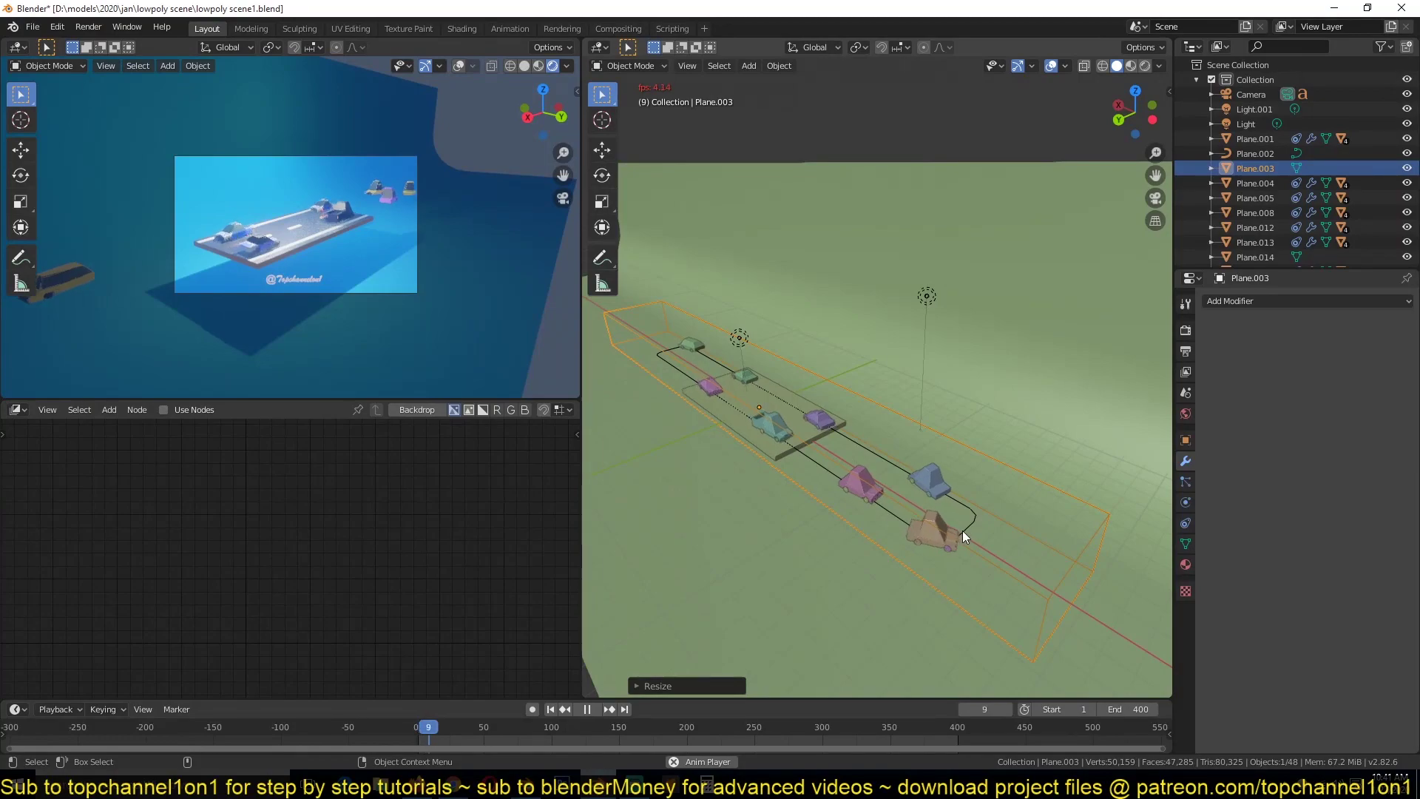
{"action": "key", "text": "space"}
Inspect the cars on the road from close, low and side angles.
{"action": "scroll", "coordinate": [866, 497], "scroll_direction": "up", "scroll_amount": 5}
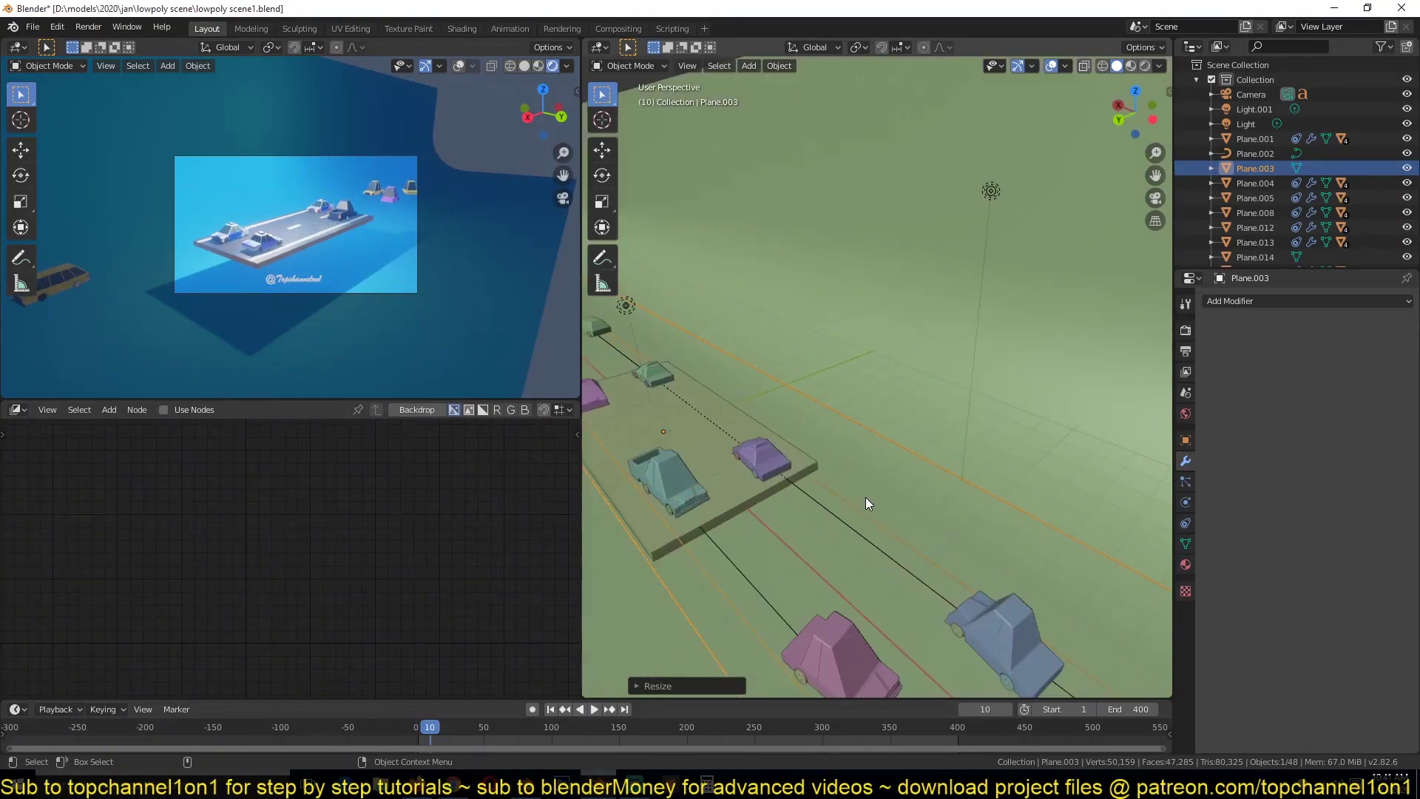
{"action": "middle_click_drag", "start_coordinate": [866, 497], "coordinate": [659, 448]}
{"action": "middle_click_drag", "start_coordinate": [745, 402], "coordinate": [1038, 523]}
{"action": "middle_click_drag", "start_coordinate": [1129, 337], "coordinate": [980, 381]}
{"action": "scroll", "coordinate": [961, 473], "scroll_direction": "down", "scroll_amount": 3}
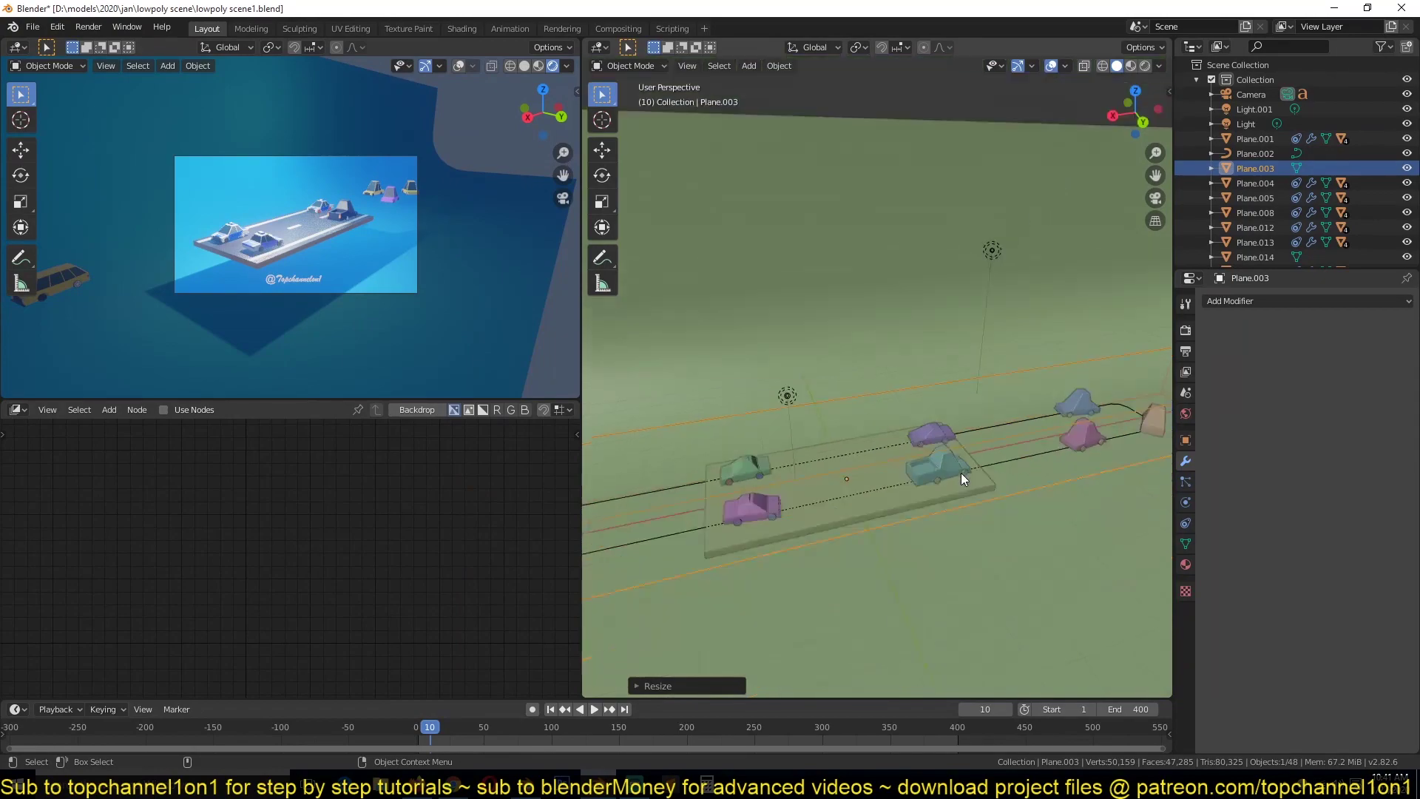
{"action": "middle_click_drag", "start_coordinate": [954, 477], "coordinate": [830, 464]}
Move the car Plane.005 up and to the right.
{"action": "scroll", "coordinate": [863, 513], "scroll_direction": "up", "scroll_amount": 2}
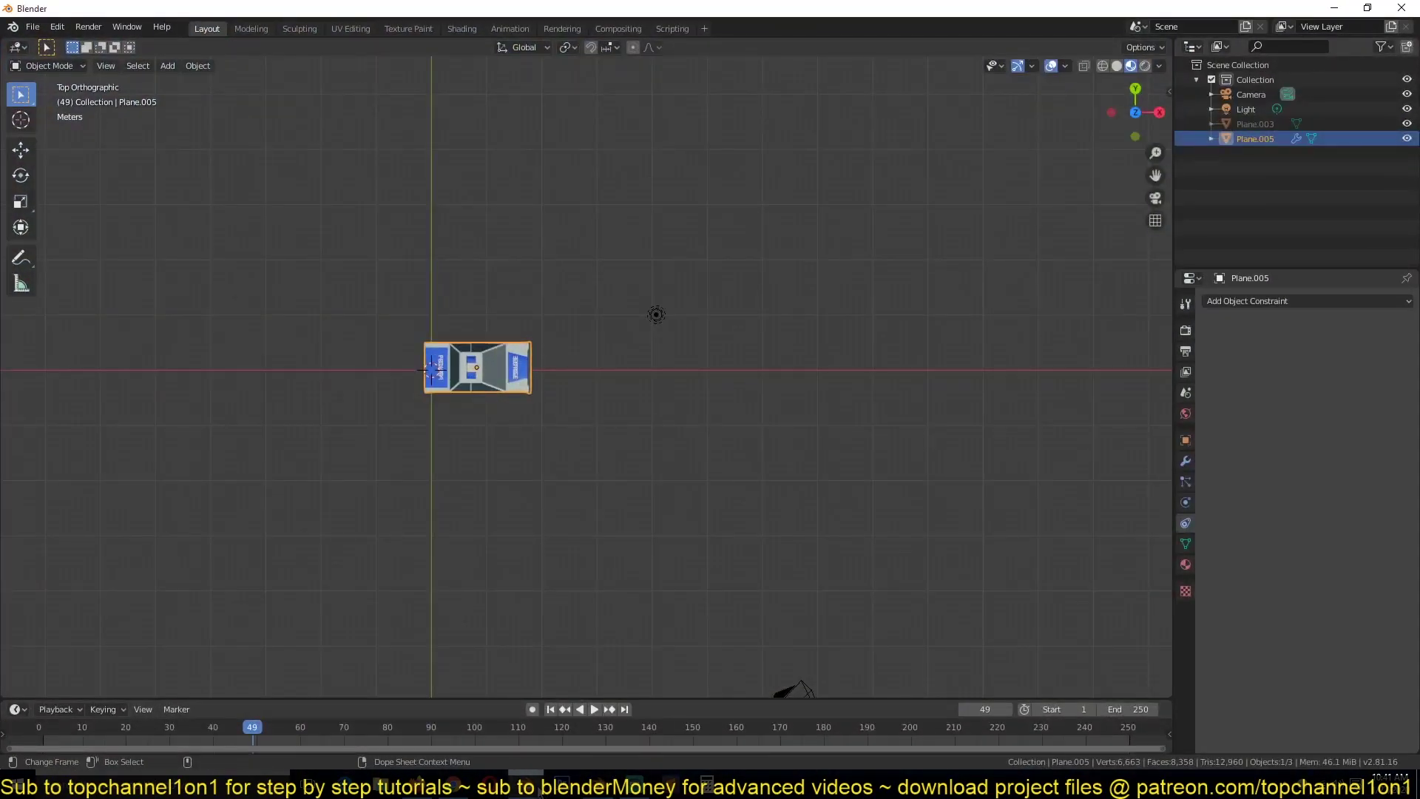
{"action": "scroll", "coordinate": [469, 419], "scroll_direction": "down", "scroll_amount": 4}
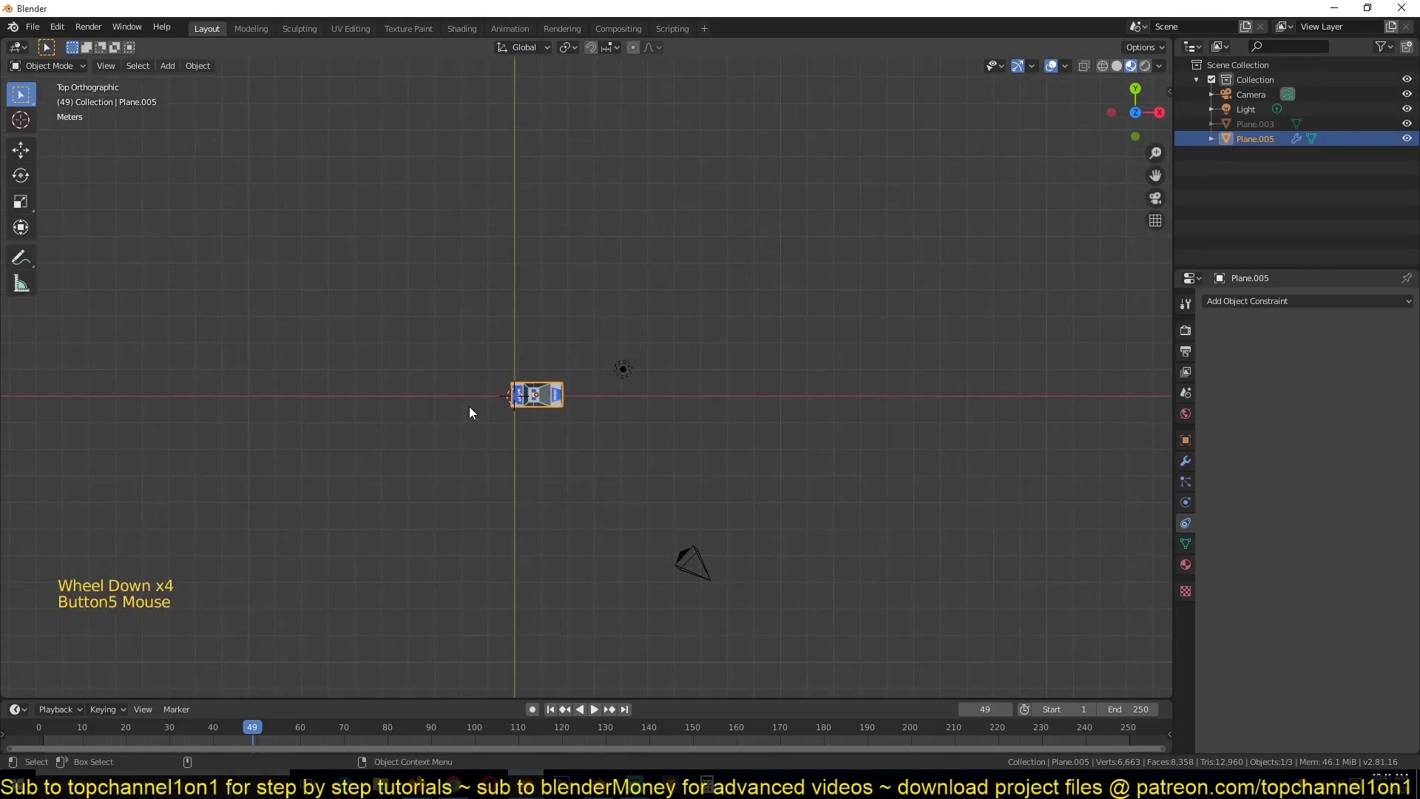
{"action": "key", "text": "g"}
{"action": "left_click", "coordinate": [783, 327]}
{"action": "scroll", "coordinate": [500, 362], "scroll_direction": "up", "scroll_amount": 3}
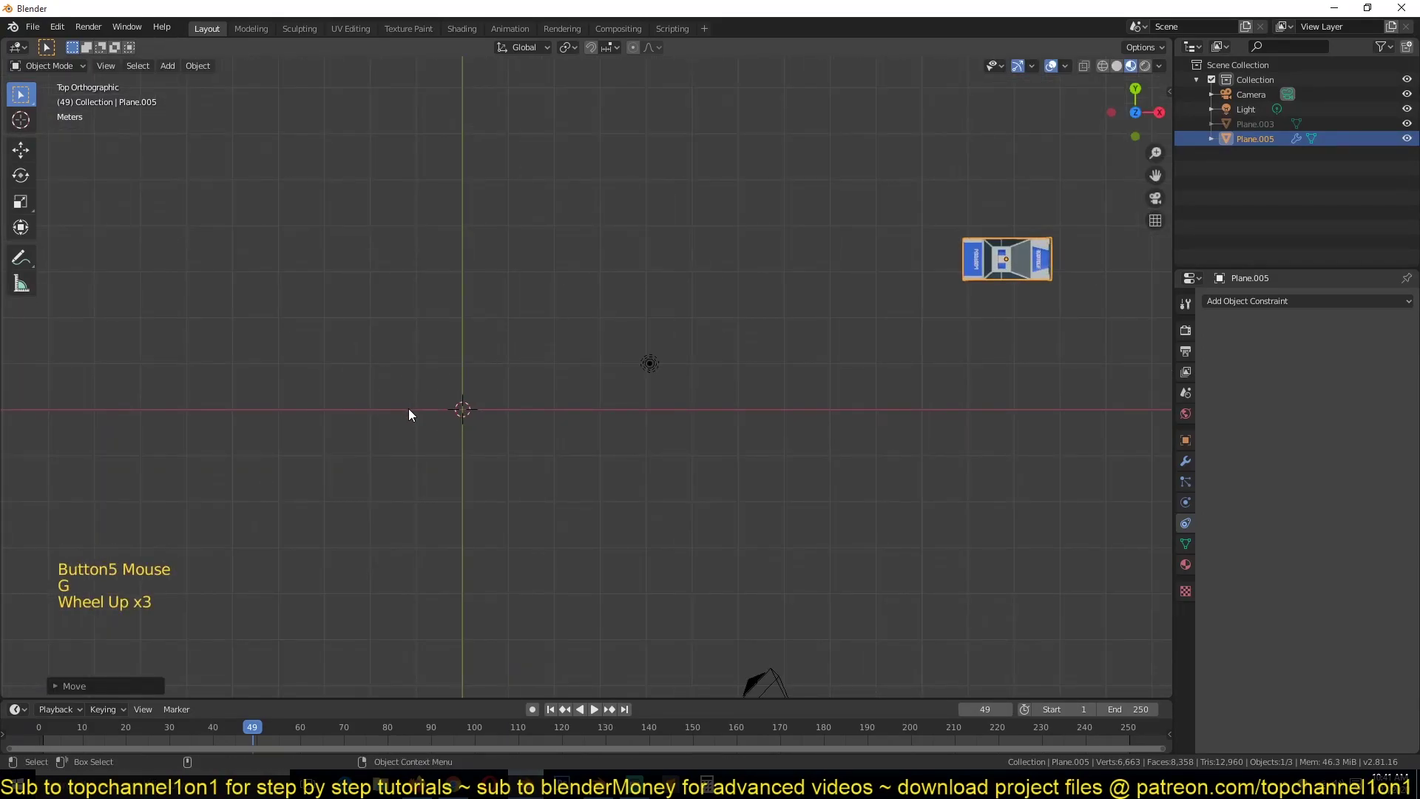
Add a Bezier curve and extrude its end point to the right, then downward.
{"action": "key", "text": "shift+a"}
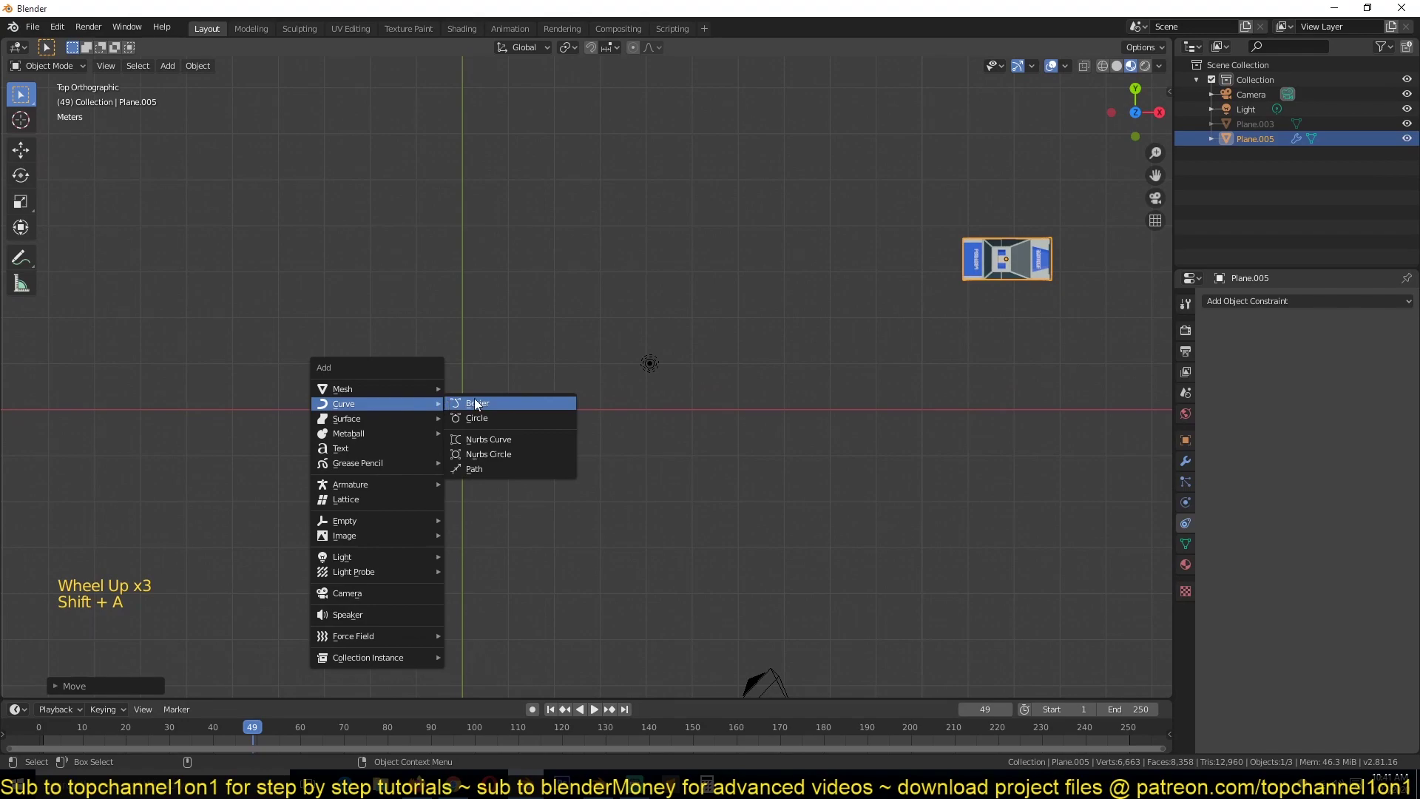
{"action": "left_click", "coordinate": [477, 402]}
{"action": "key", "text": "Tab"}
{"action": "left_click", "coordinate": [509, 409]}
{"action": "key", "text": "e"}
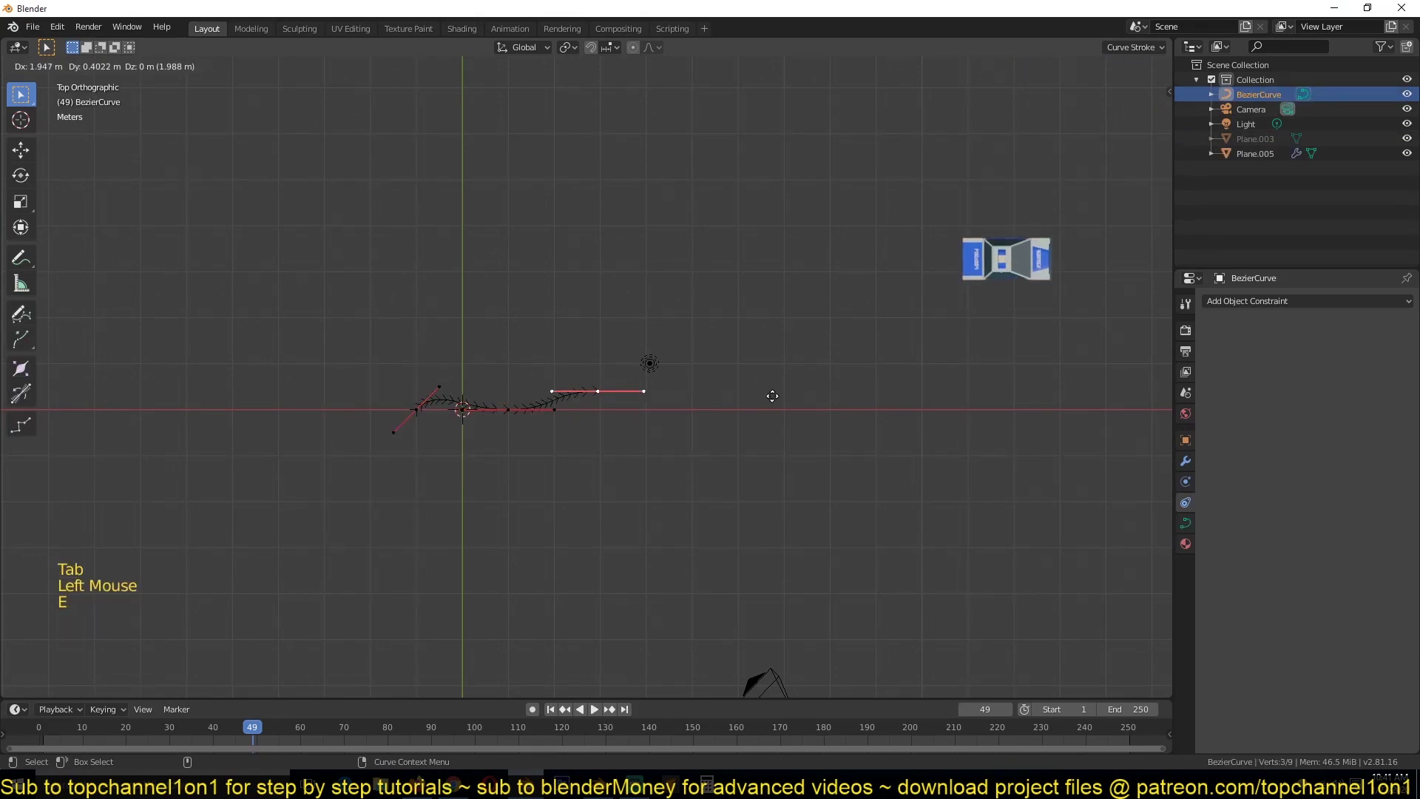
{"action": "left_click", "coordinate": [877, 420]}
{"action": "key", "text": "e"}
{"action": "left_click", "coordinate": [858, 471]}
Rotate the curve's end and extrude points back left and up into a rough loop.
{"action": "key", "text": "r"}
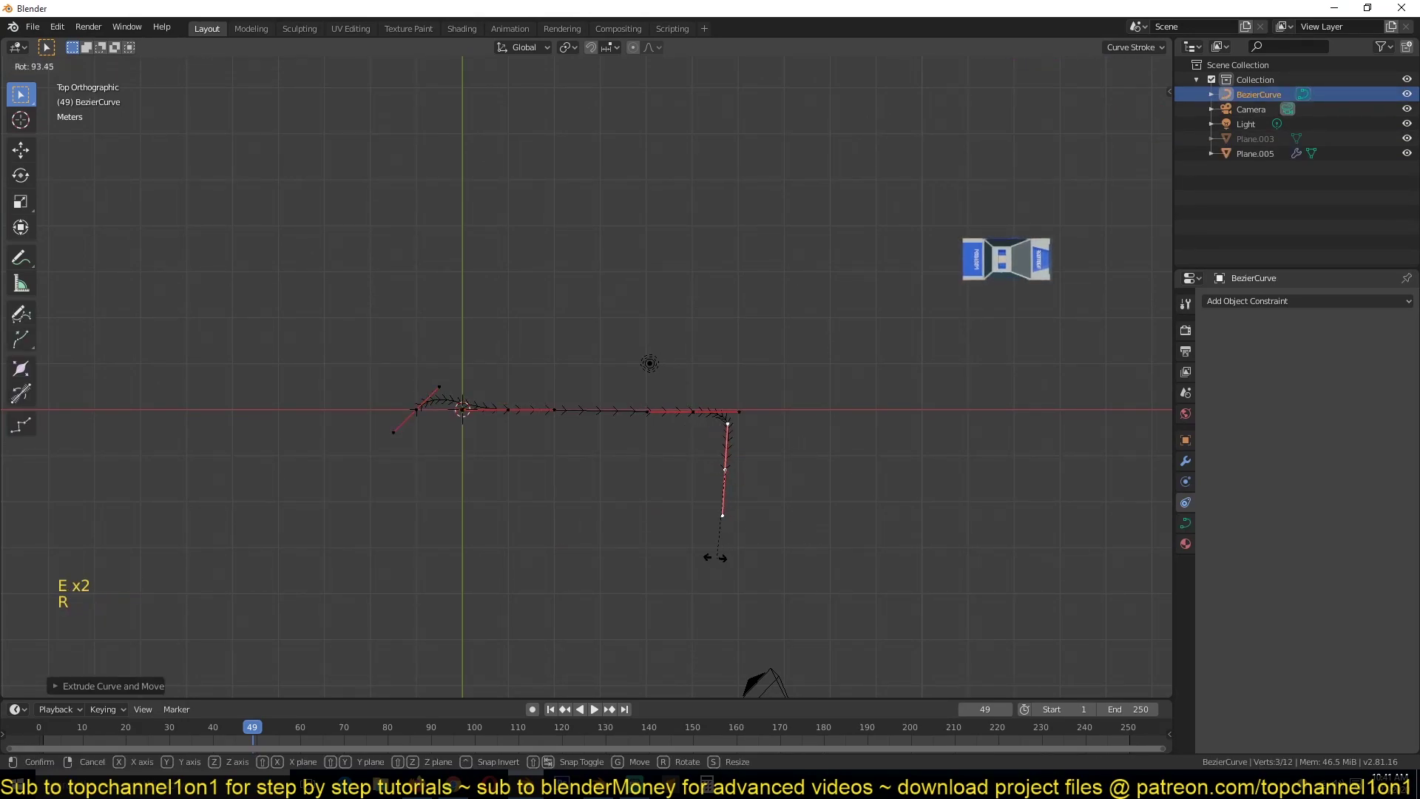
{"action": "left_click", "coordinate": [701, 547]}
{"action": "key", "text": "e"}
{"action": "left_click", "coordinate": [323, 492]}
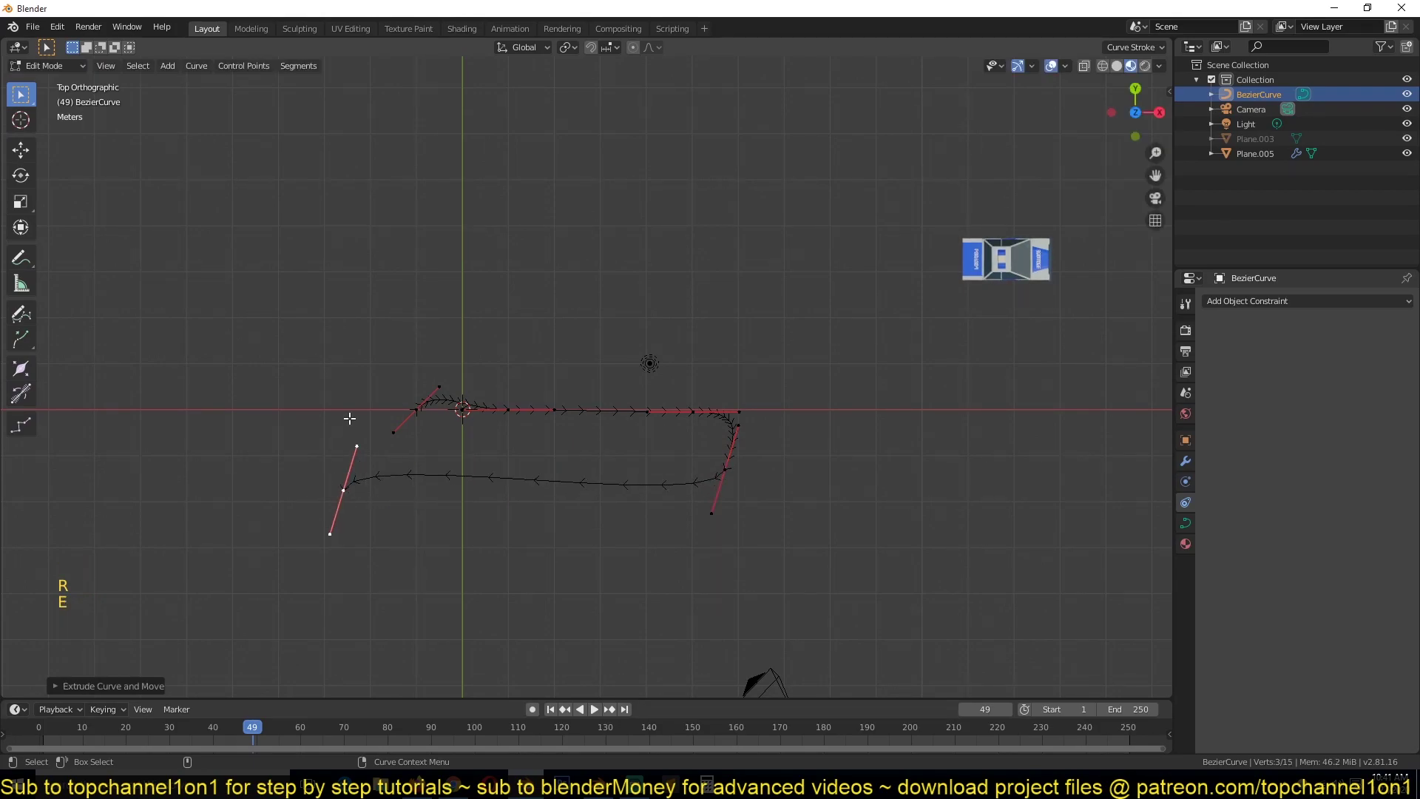
{"action": "key", "text": "e"}
{"action": "left_click", "coordinate": [377, 353]}
{"action": "key", "text": "Tab"}
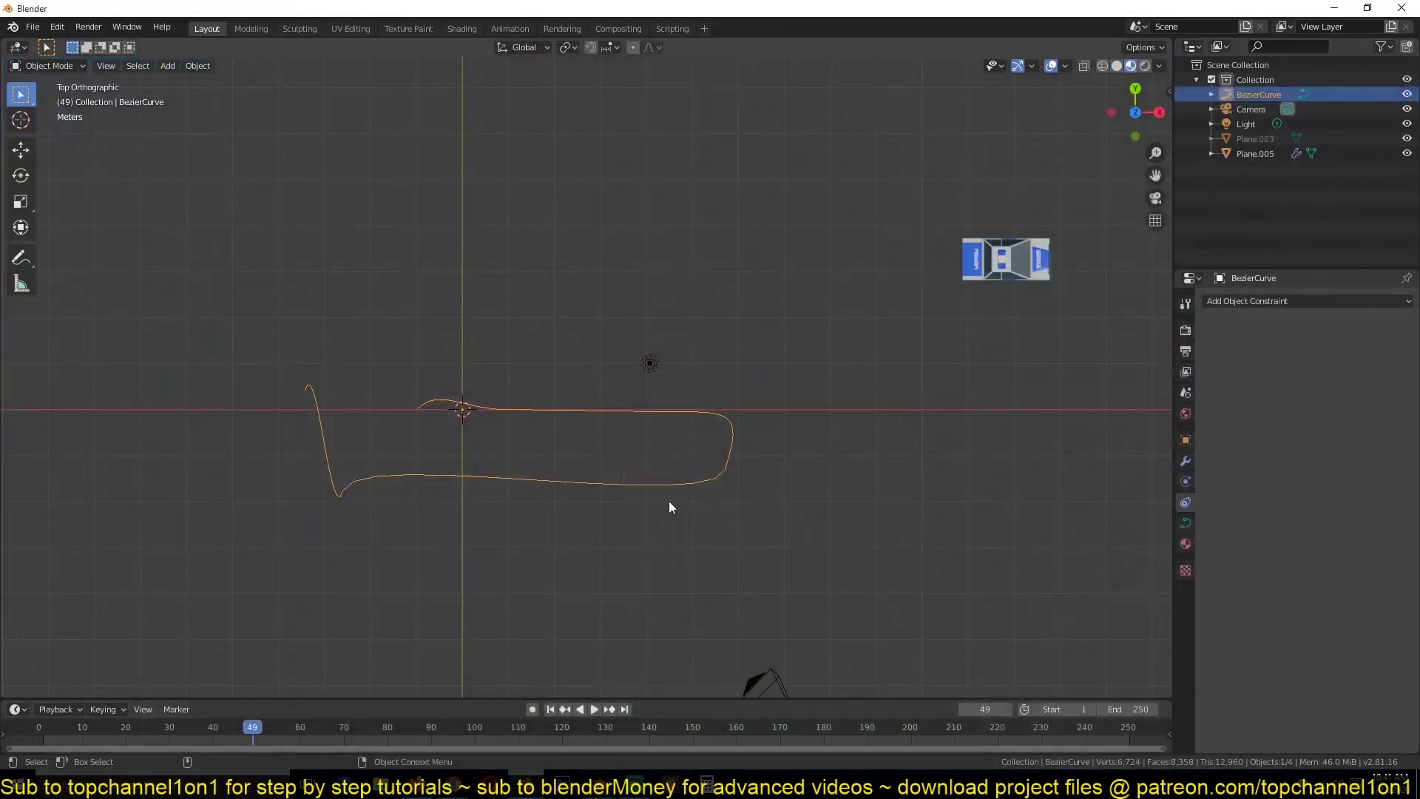
Delete the sketched curve and add a plane mesh at the origin.
{"action": "key", "text": "x"}
{"action": "left_click", "coordinate": [660, 483]}
{"action": "key", "text": "shift+a"}
{"action": "mouse_move", "coordinate": [377, 423]}
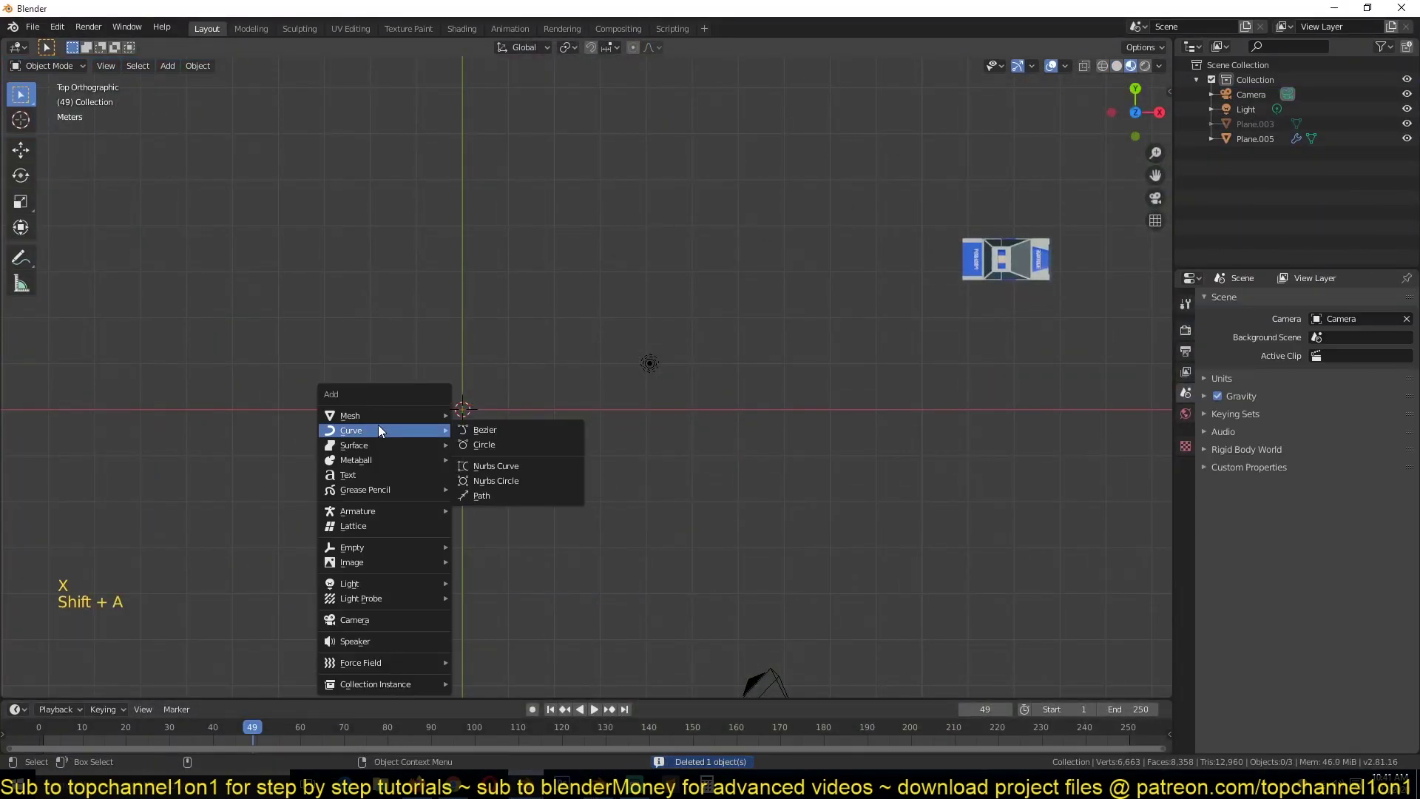
{"action": "left_click", "coordinate": [460, 418]}
Stretch the plane into a long strip and apply its scale.
{"action": "key", "text": "s"}
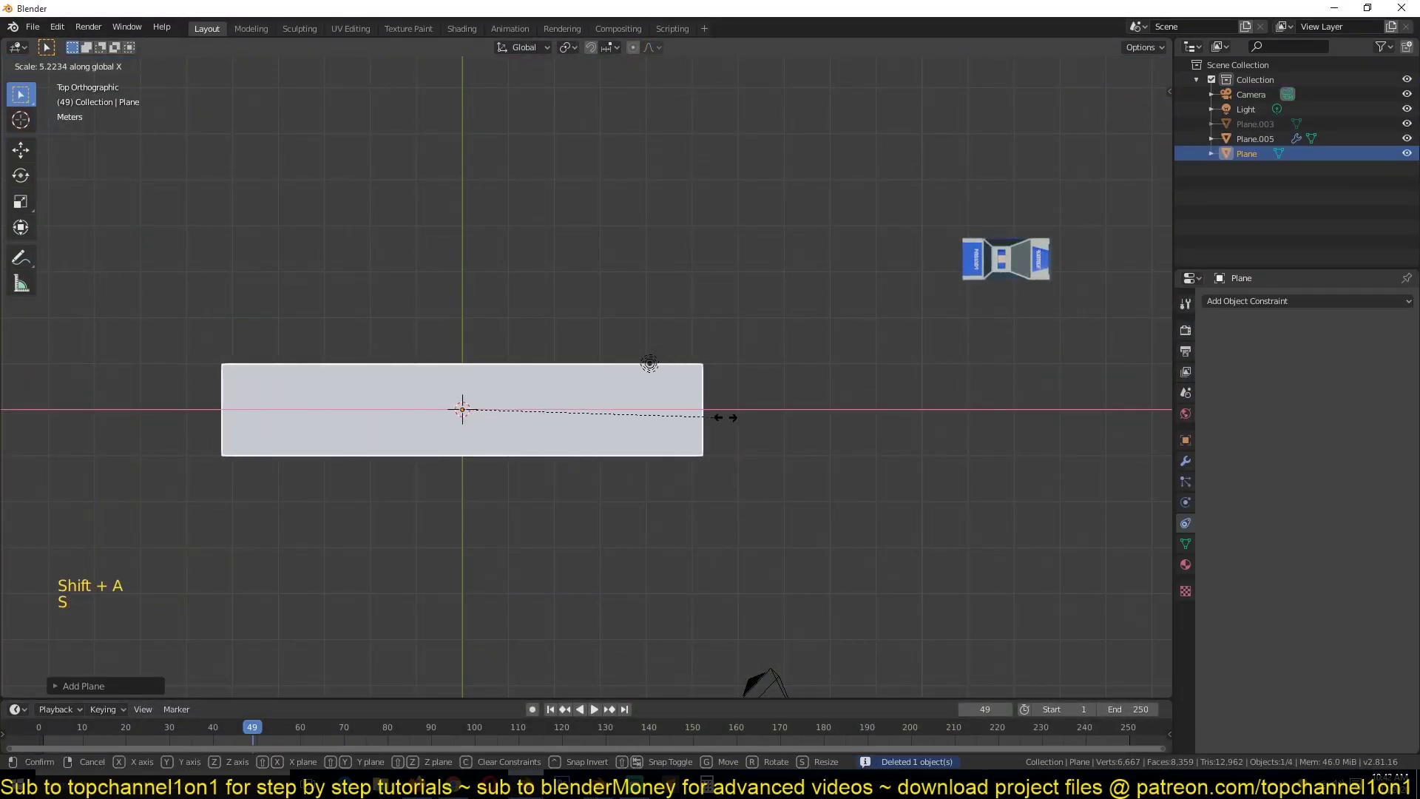
{"action": "left_click", "coordinate": [732, 425]}
{"action": "key", "text": "ctrl+a"}
{"action": "left_click", "coordinate": [731, 419]}
Bevel the plane's corners in Edit Mode to form a rounded rectangle.
{"action": "key", "text": "Tab"}
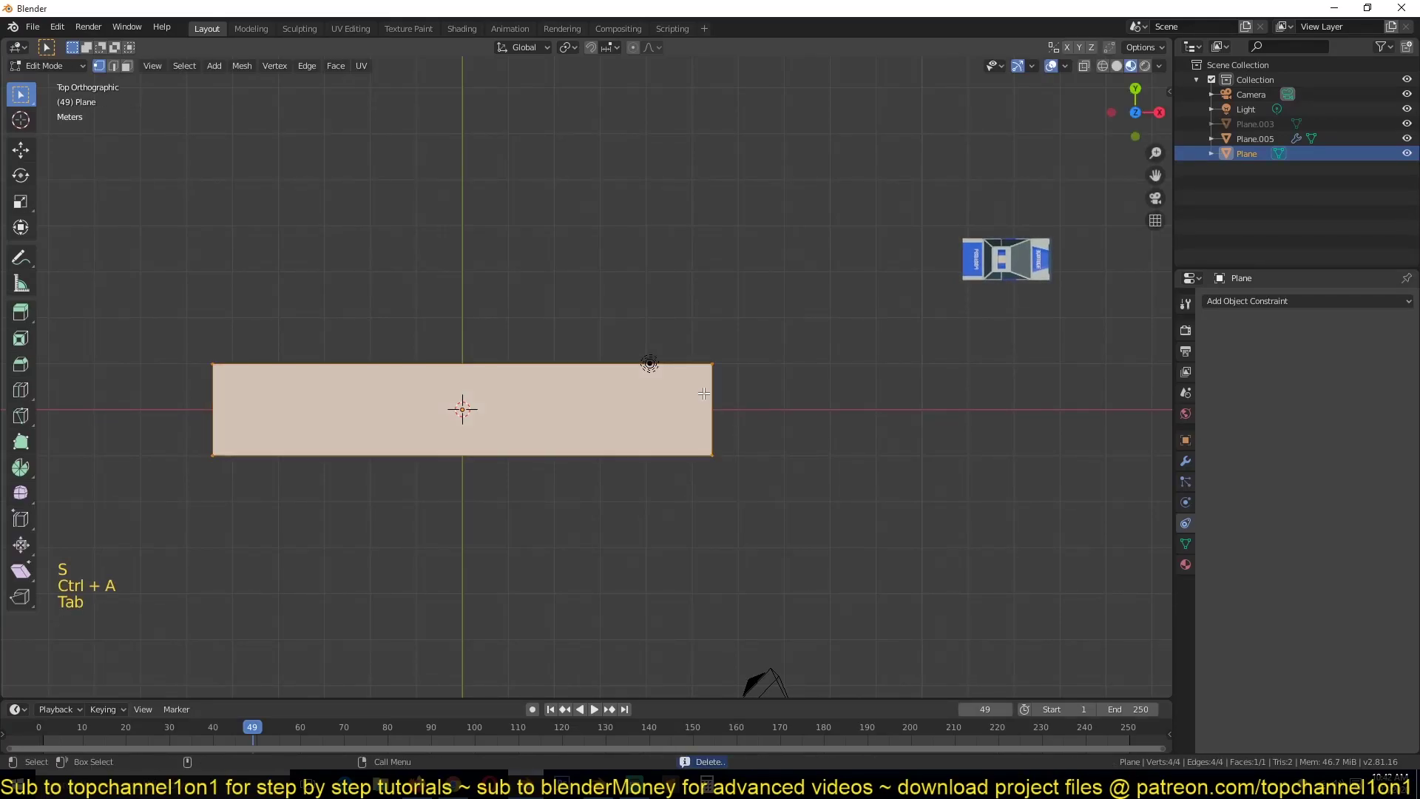
{"action": "key", "text": "shift+ctrl"}
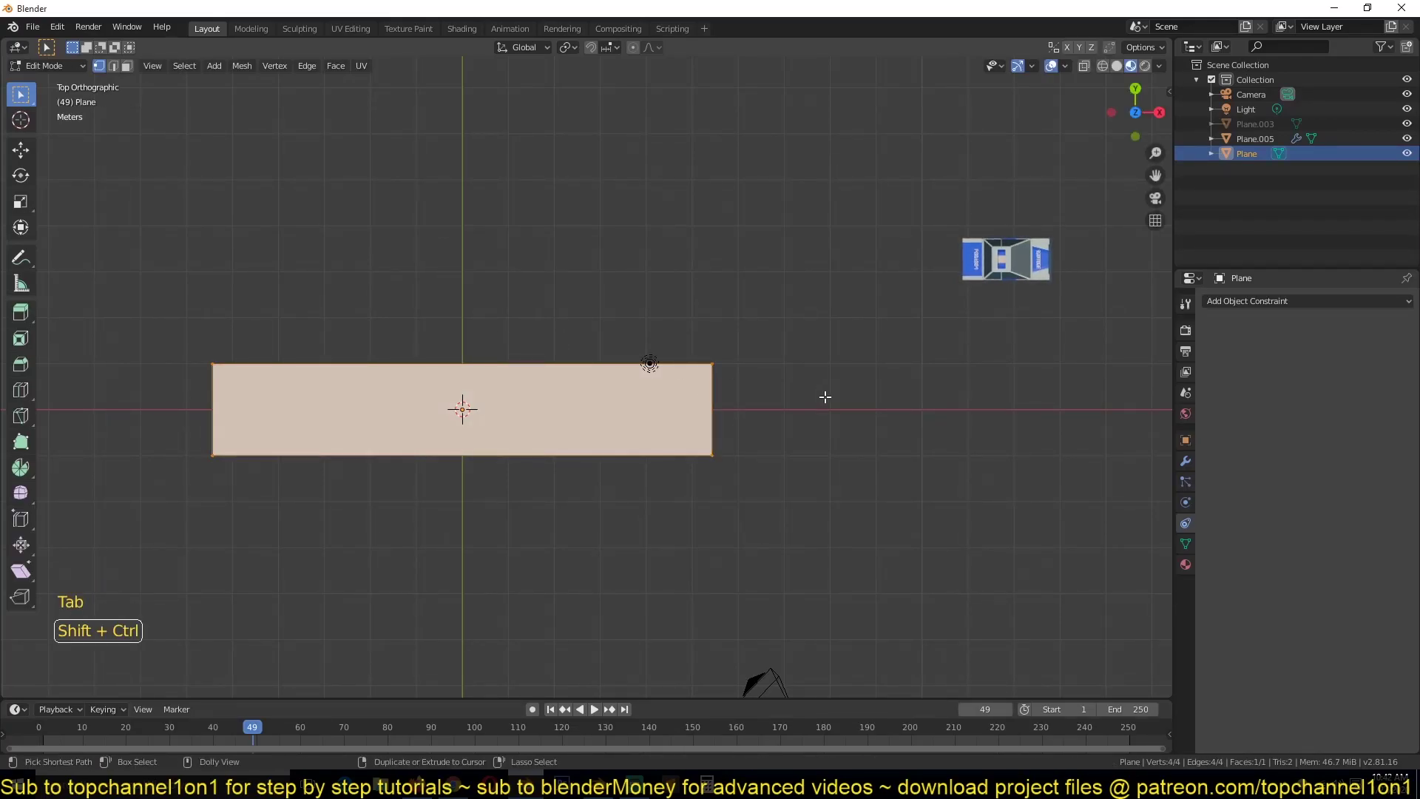
{"action": "key", "text": "shift+ctrl+b"}
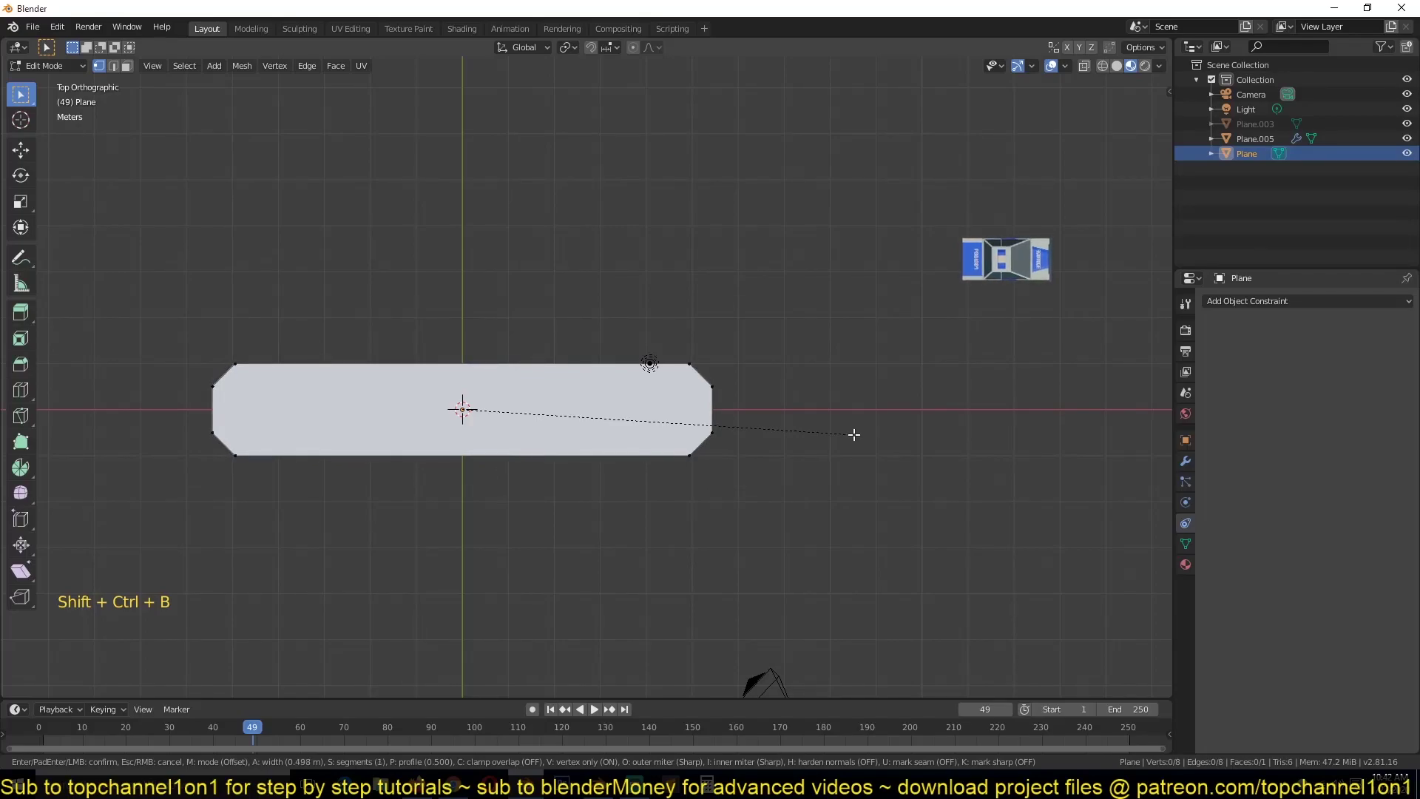
{"action": "scroll", "coordinate": [854, 434], "scroll_direction": "down", "scroll_amount": 1}
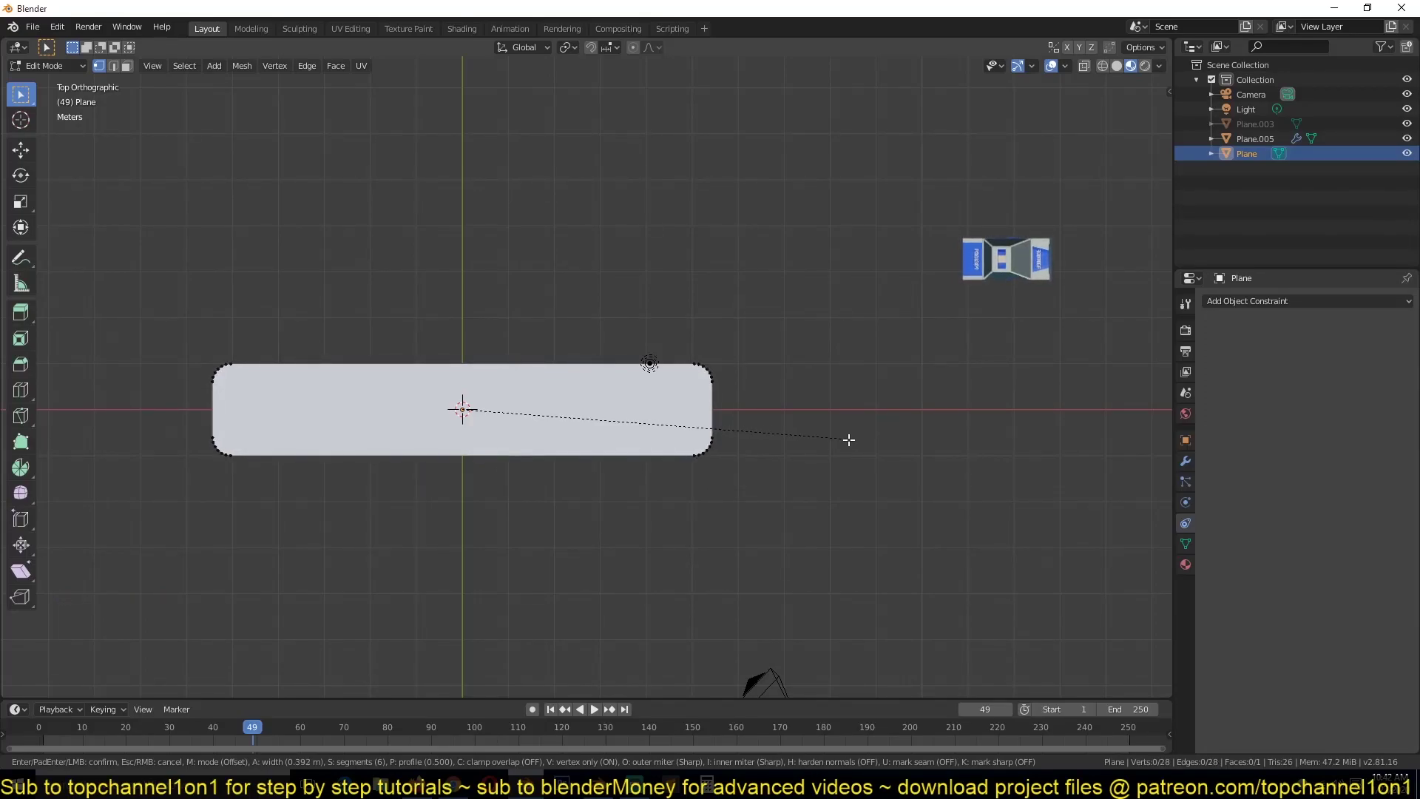
{"action": "left_click", "coordinate": [859, 422]}
{"action": "key", "text": "Tab"}
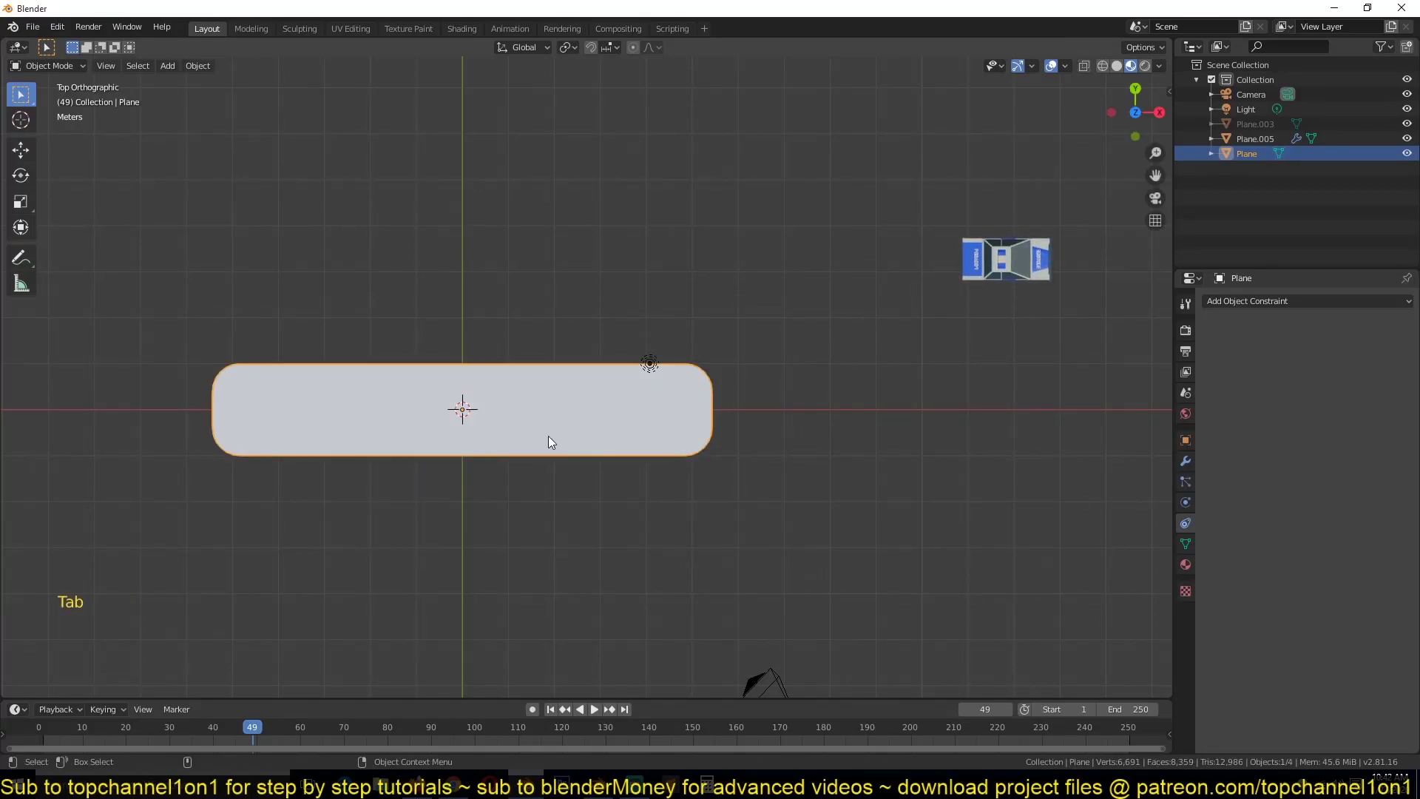
Delete only the face, leaving a 28-edge outline, and return to Object Mode.
{"action": "key", "text": "Tab"}
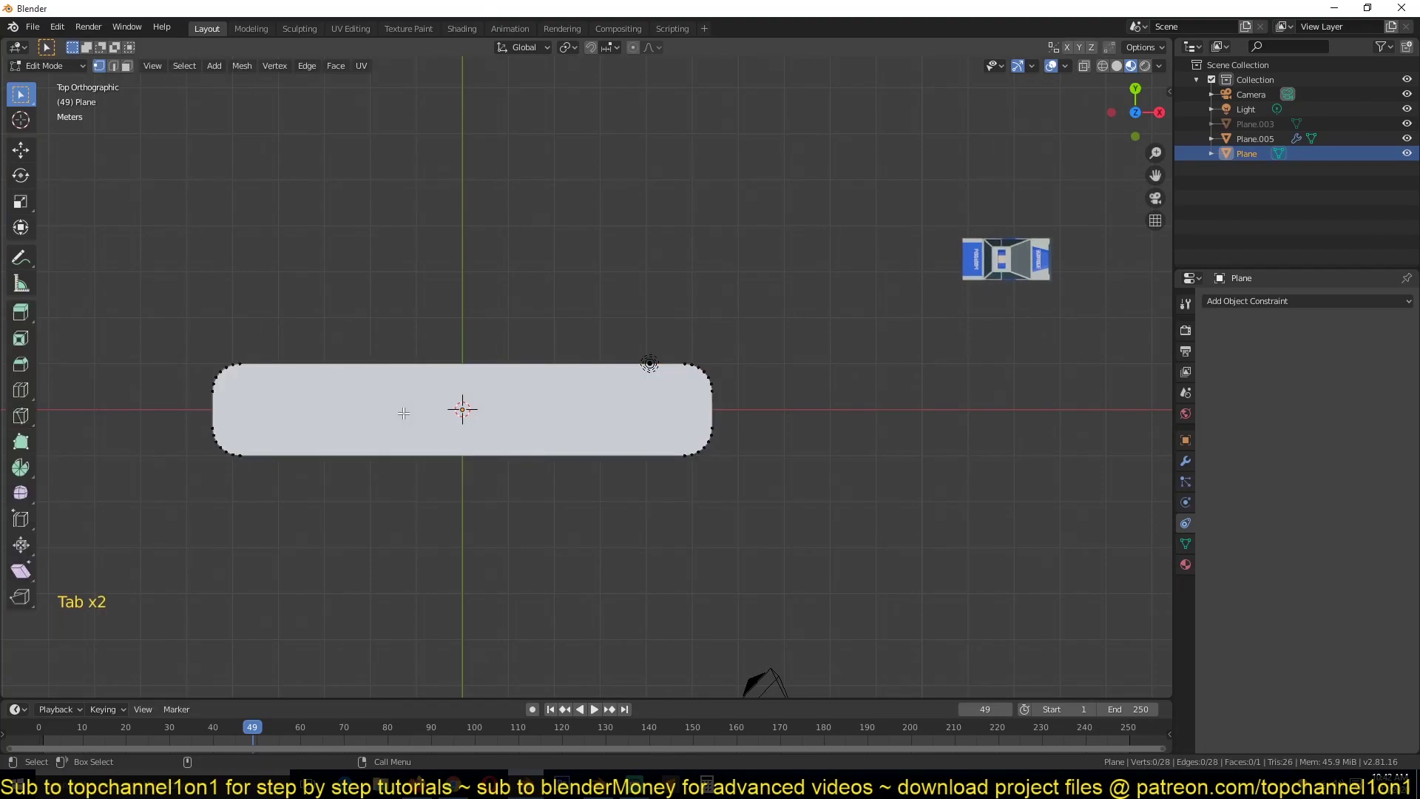
{"action": "left_click", "coordinate": [468, 396]}
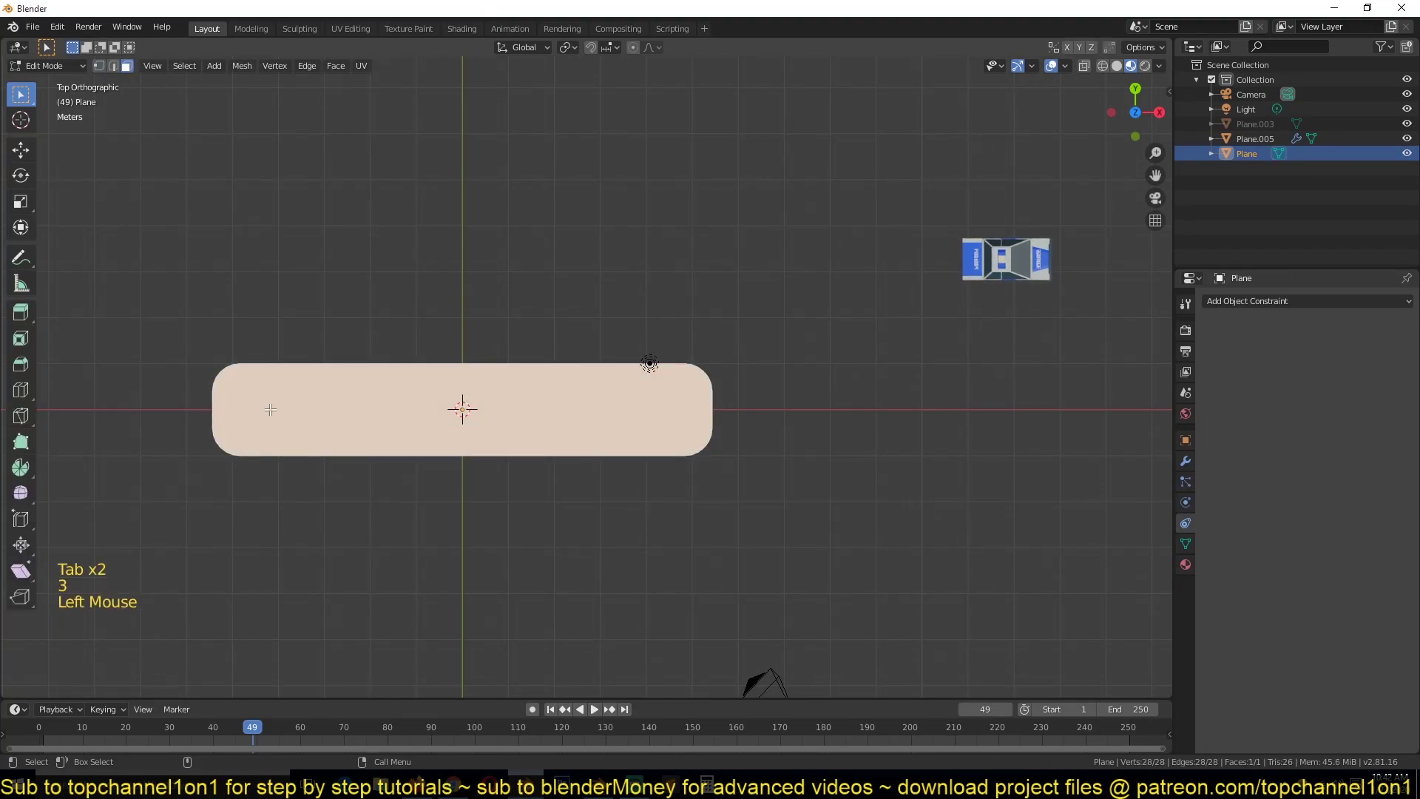
{"action": "key", "text": "x"}
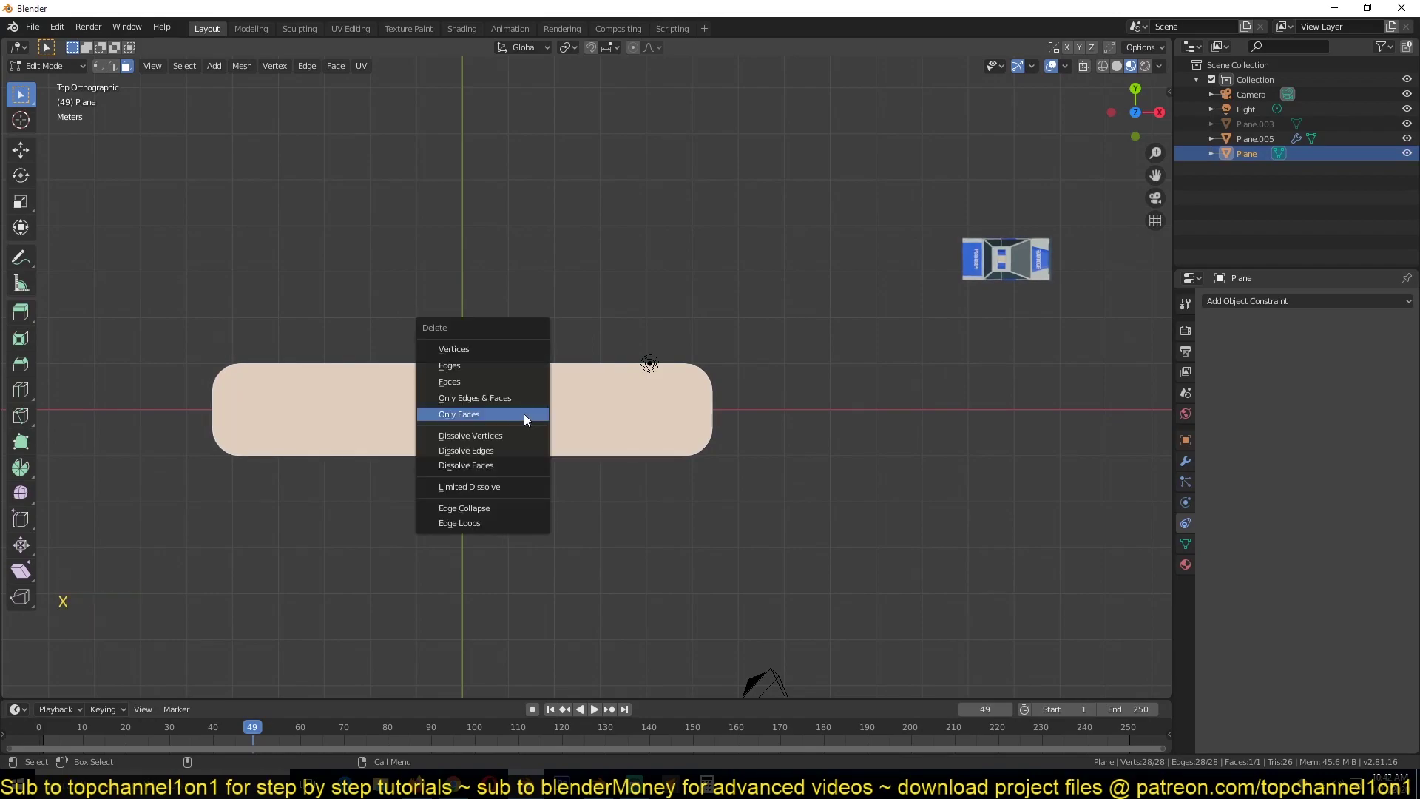
{"action": "left_click", "coordinate": [512, 415]}
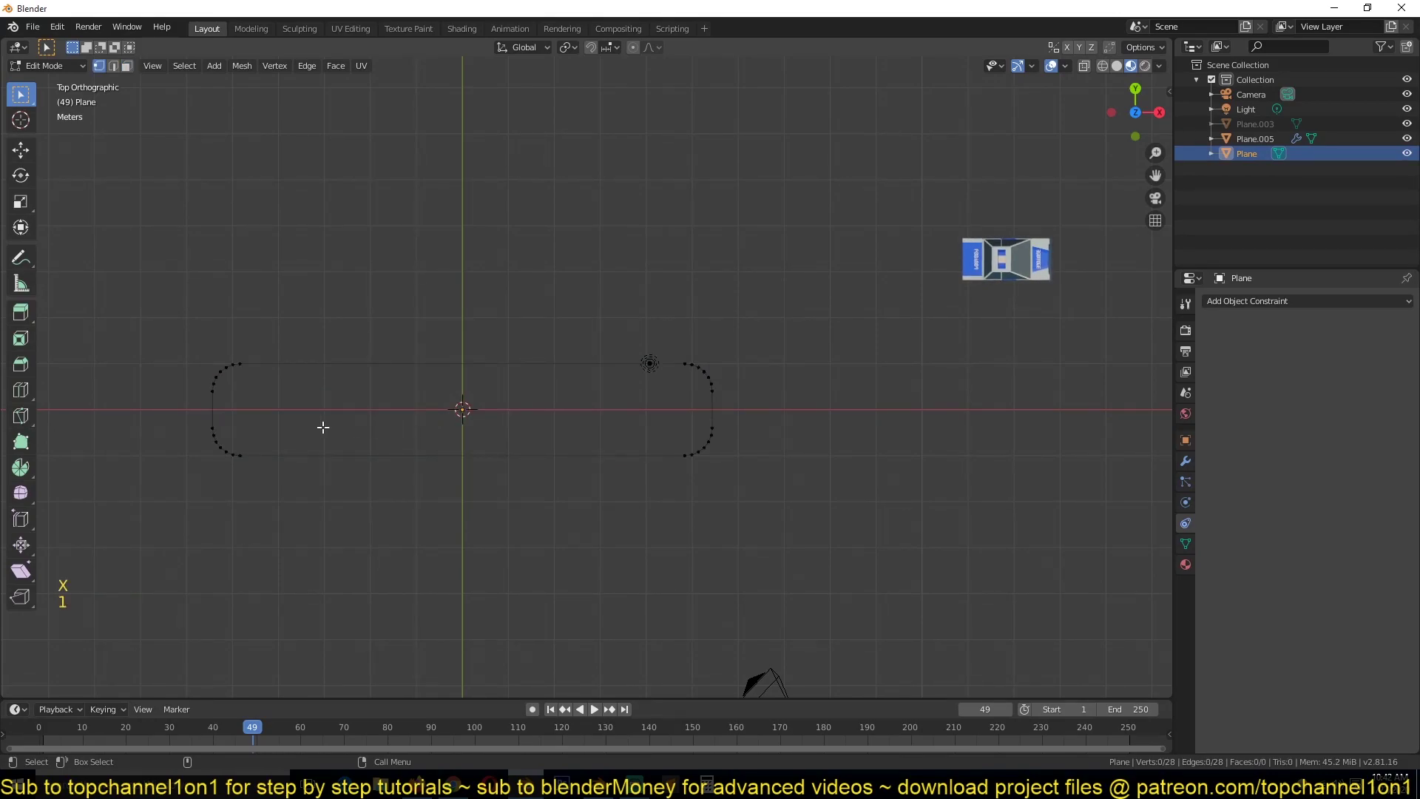
{"action": "key", "text": "a"}
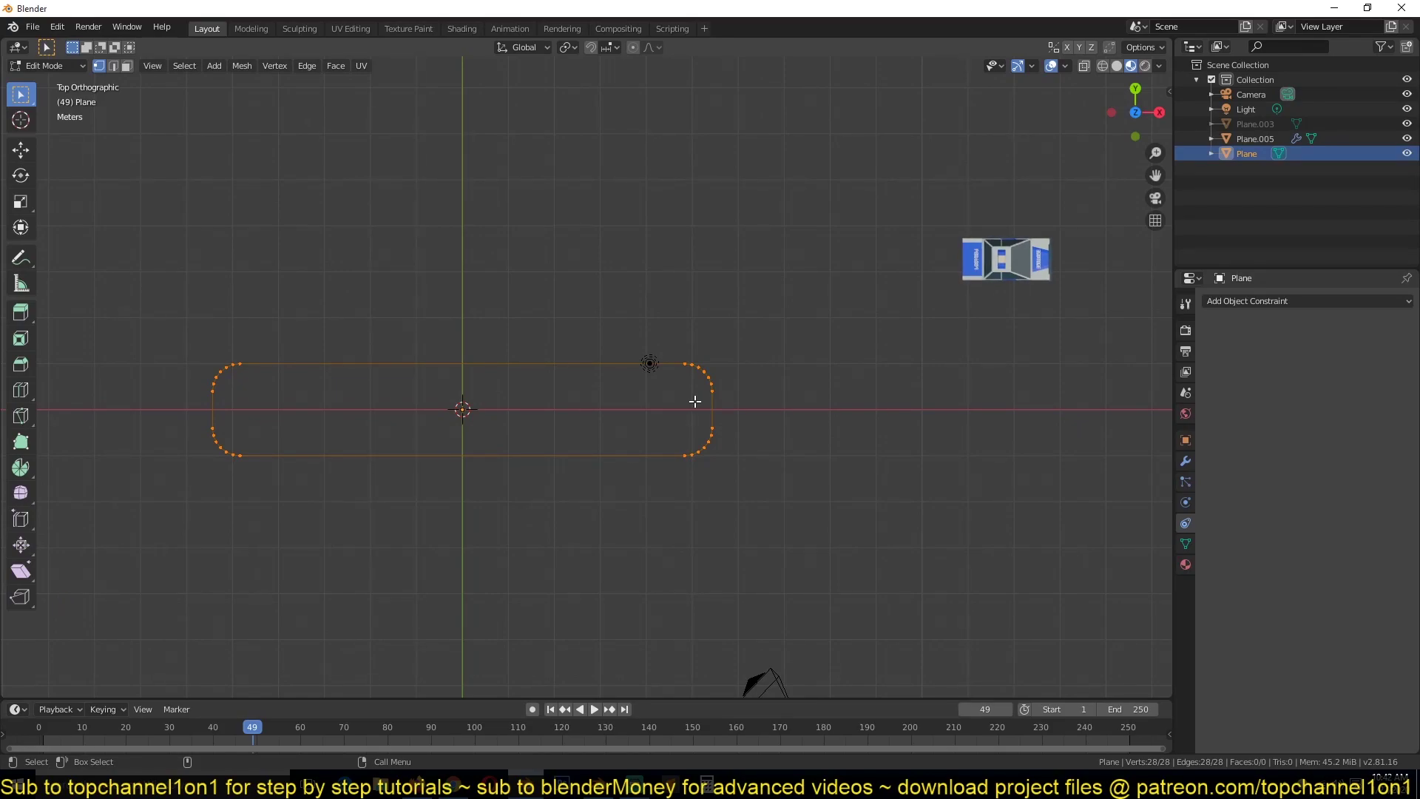
{"action": "key", "text": "Tab"}
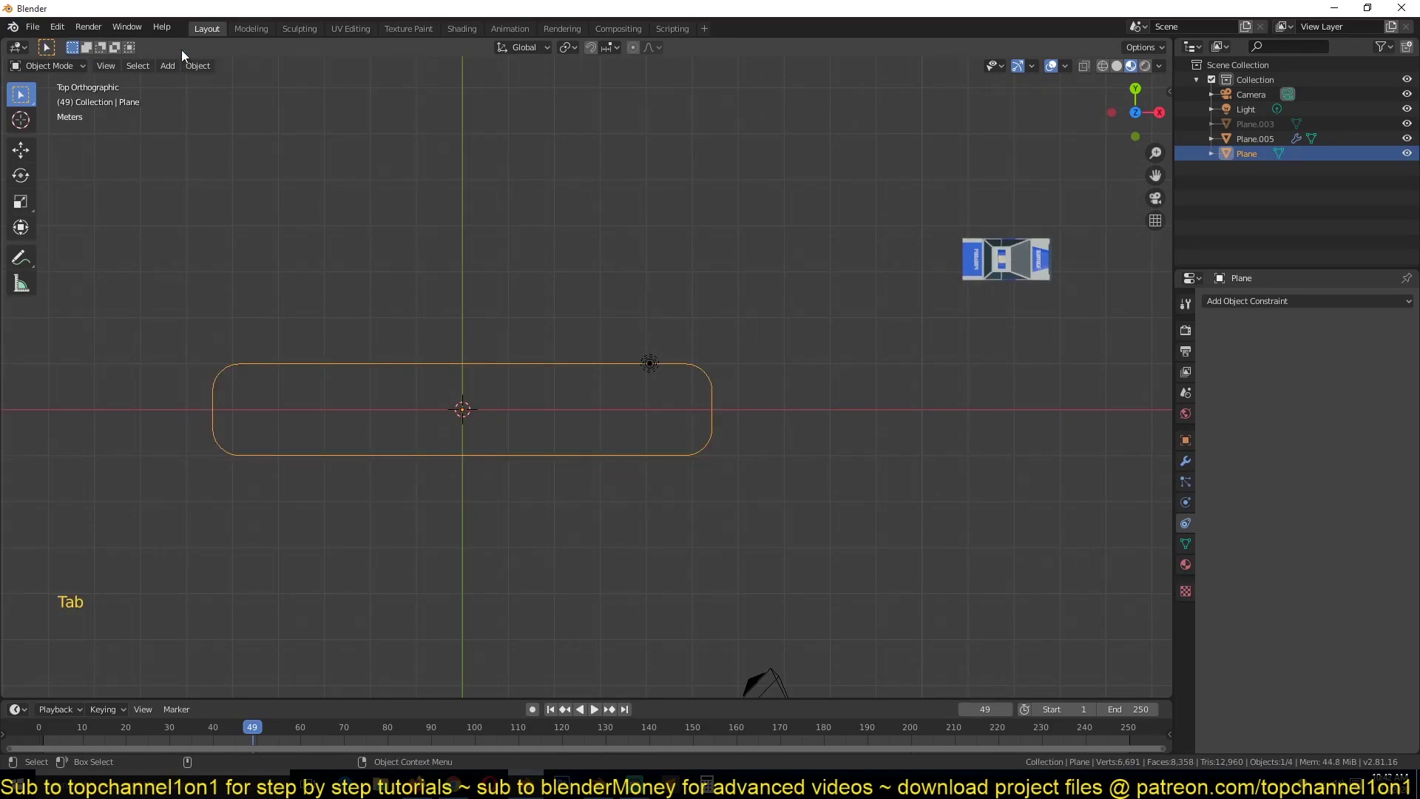
Convert the rounded outline Plane to a curve via Object > Convert to > Curve.
{"action": "left_click", "coordinate": [195, 63]}
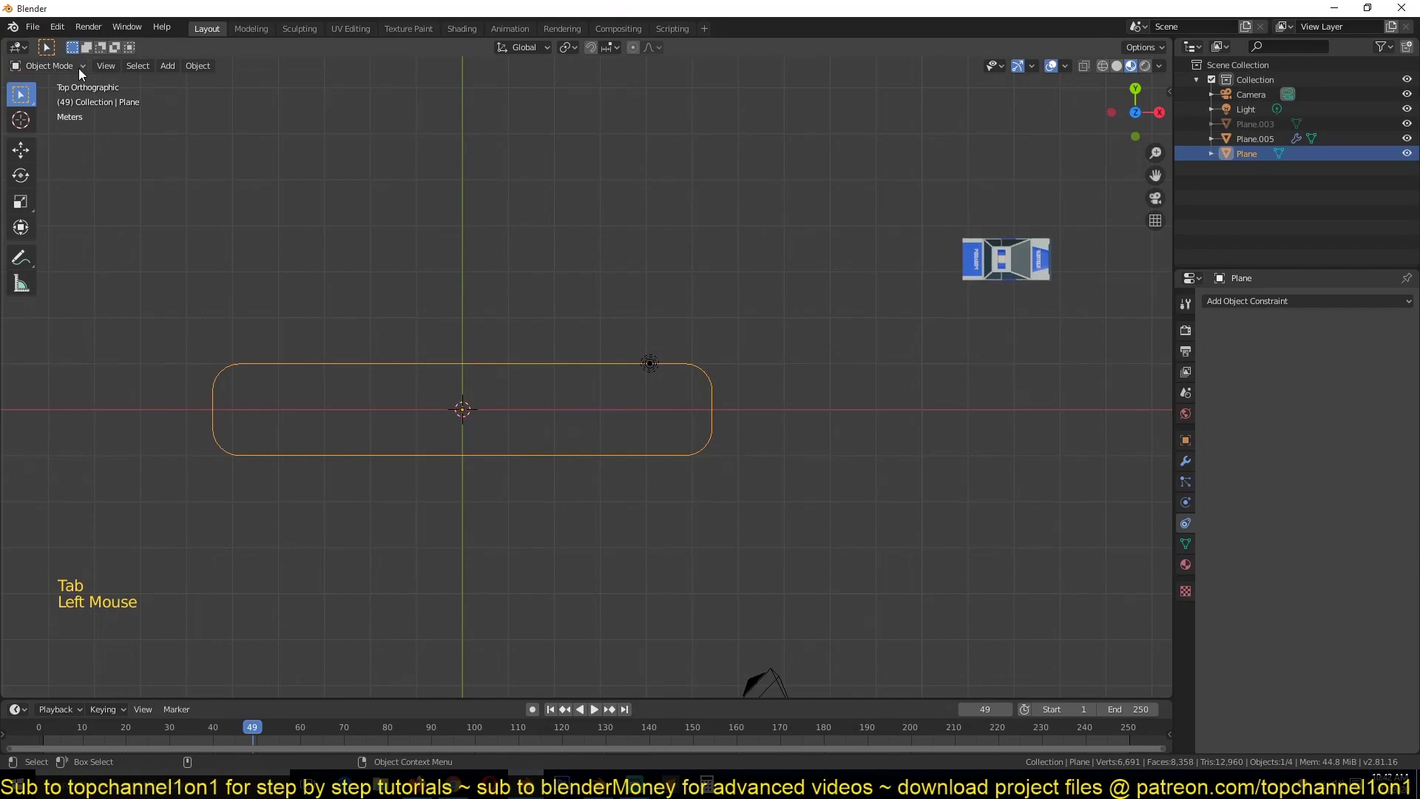
{"action": "left_click", "coordinate": [207, 68]}
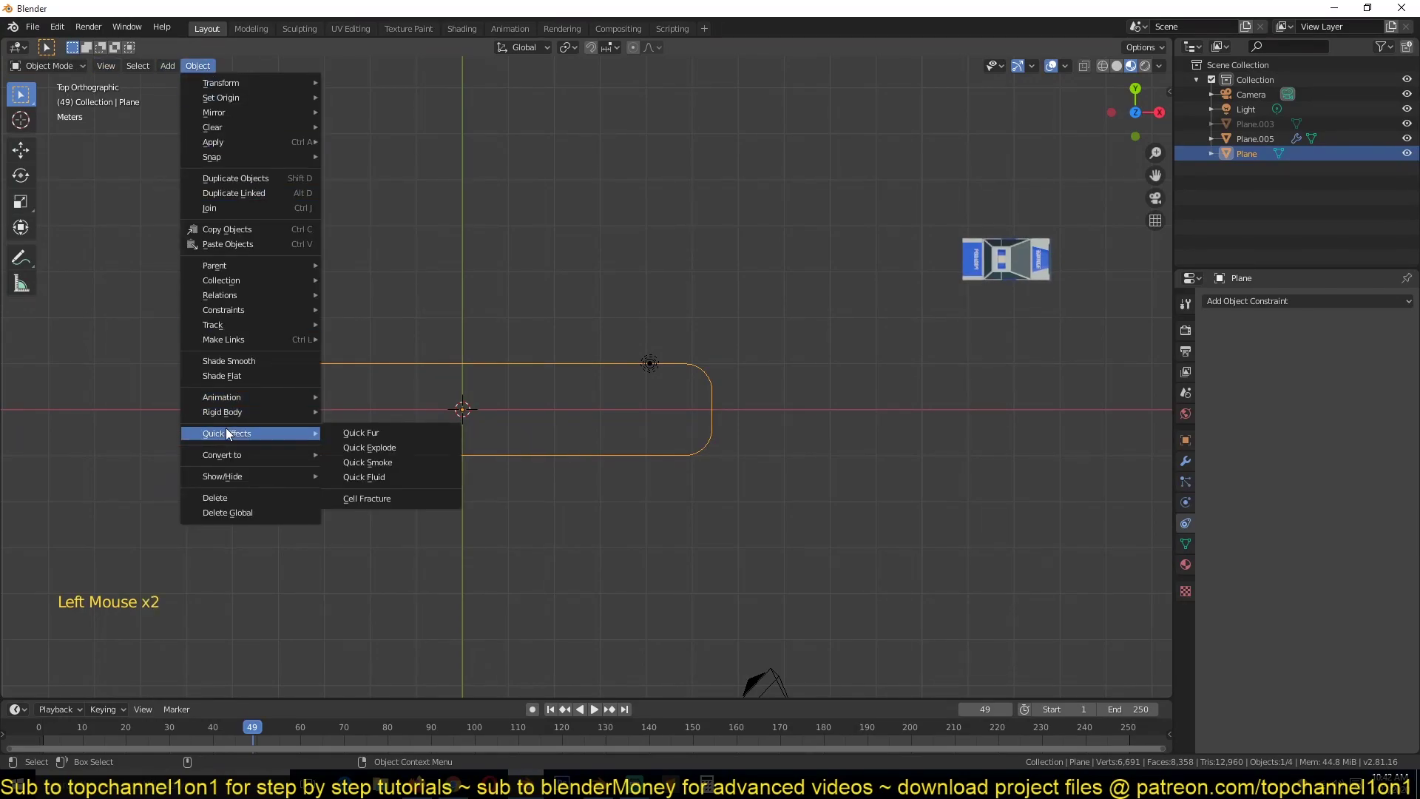
{"action": "left_click", "coordinate": [200, 68]}
{"action": "mouse_move", "coordinate": [260, 455]}
{"action": "left_click", "coordinate": [422, 452]}
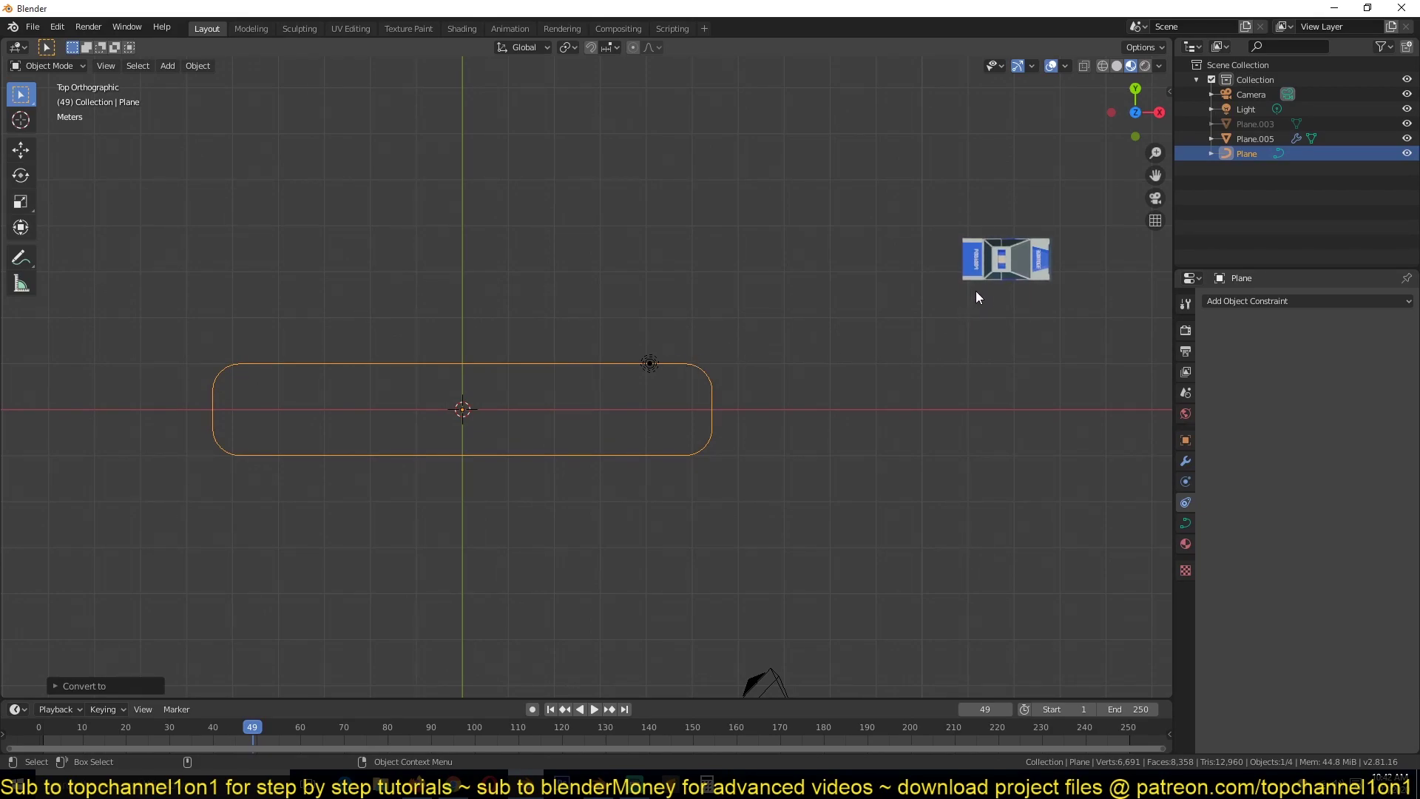
Select the car and move it above the outline's right end.
{"action": "left_click", "coordinate": [1022, 253]}
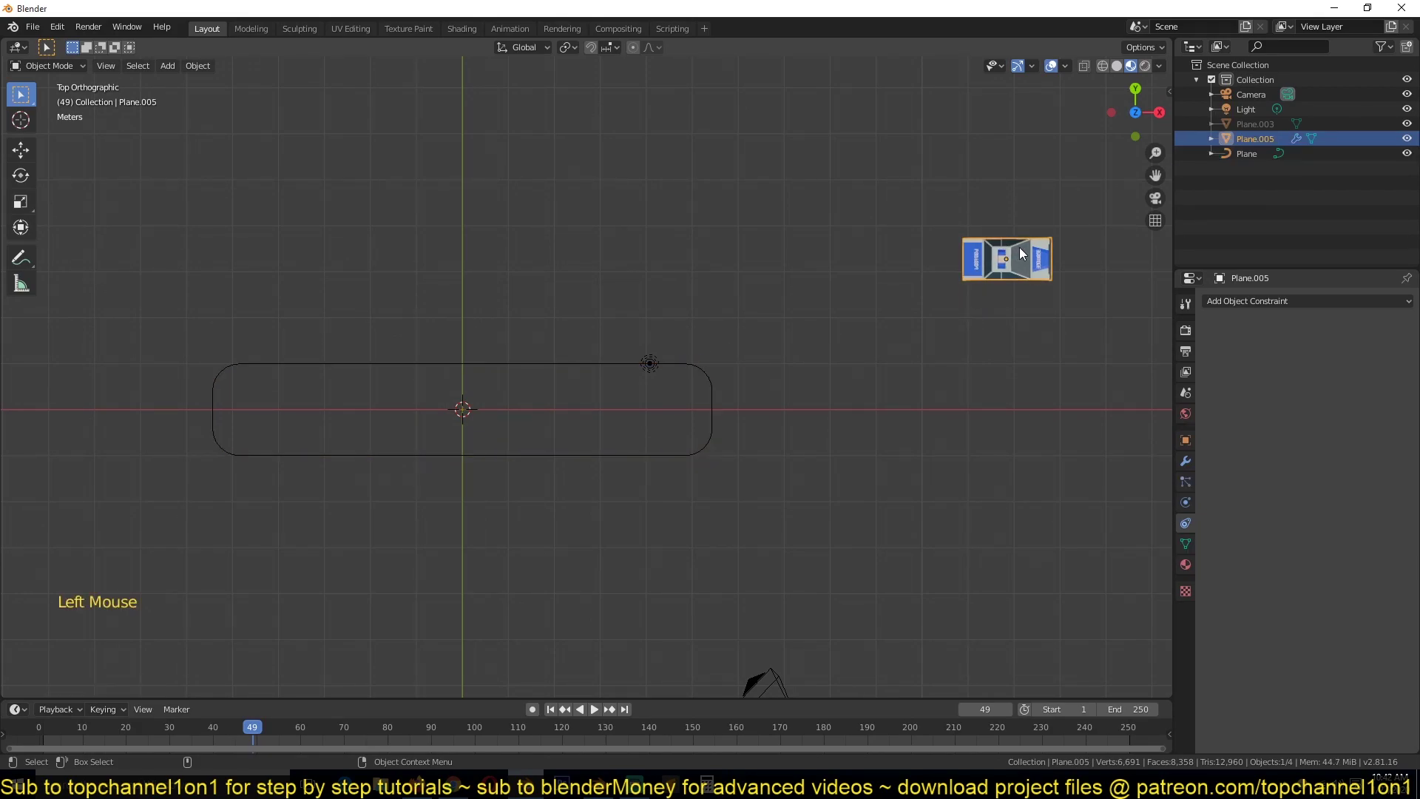
{"action": "key", "text": "g"}
{"action": "left_click", "coordinate": [708, 232]}
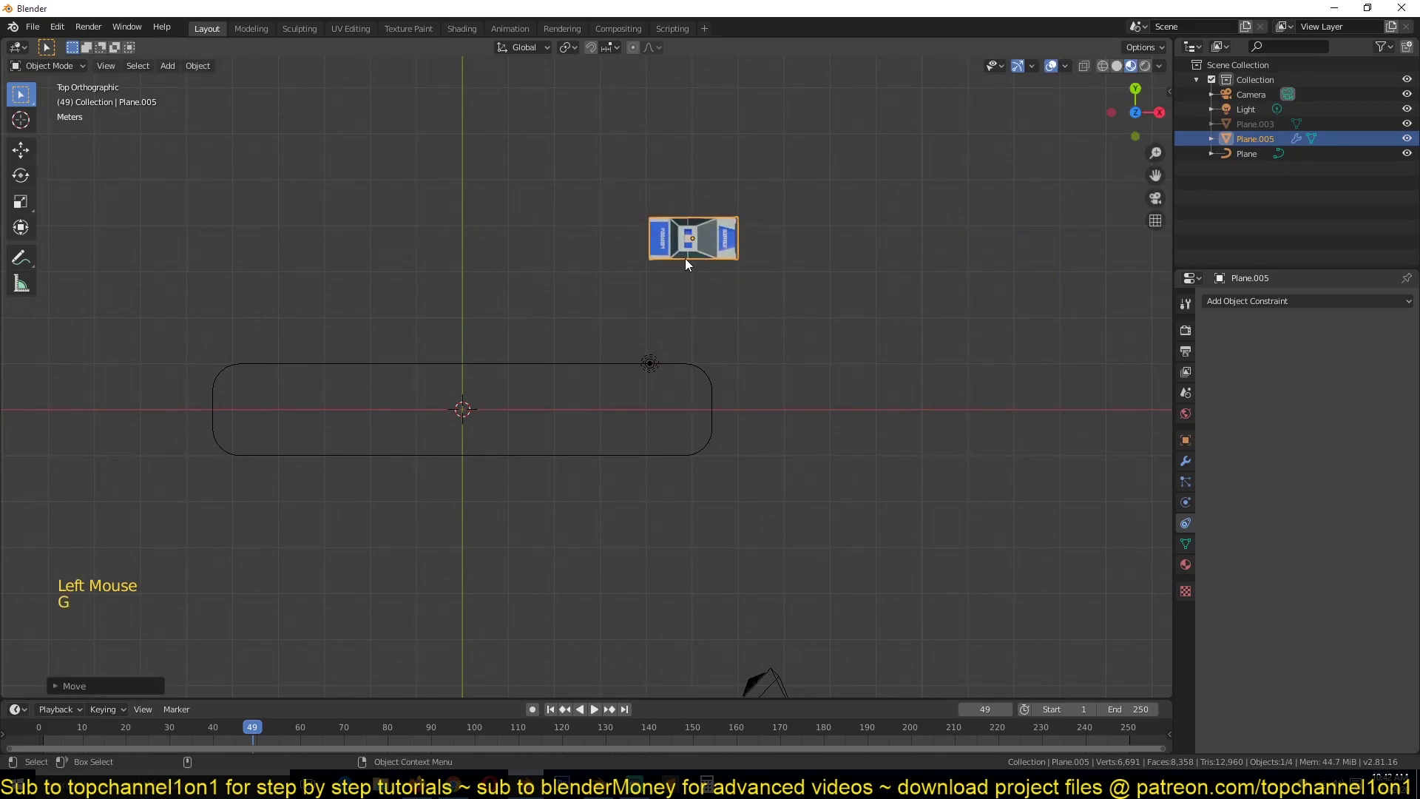
Give the car a Follow Path constraint targeting the Plane curve and test playback.
{"action": "left_click", "coordinate": [1184, 524]}
{"action": "left_click", "coordinate": [1284, 302]}
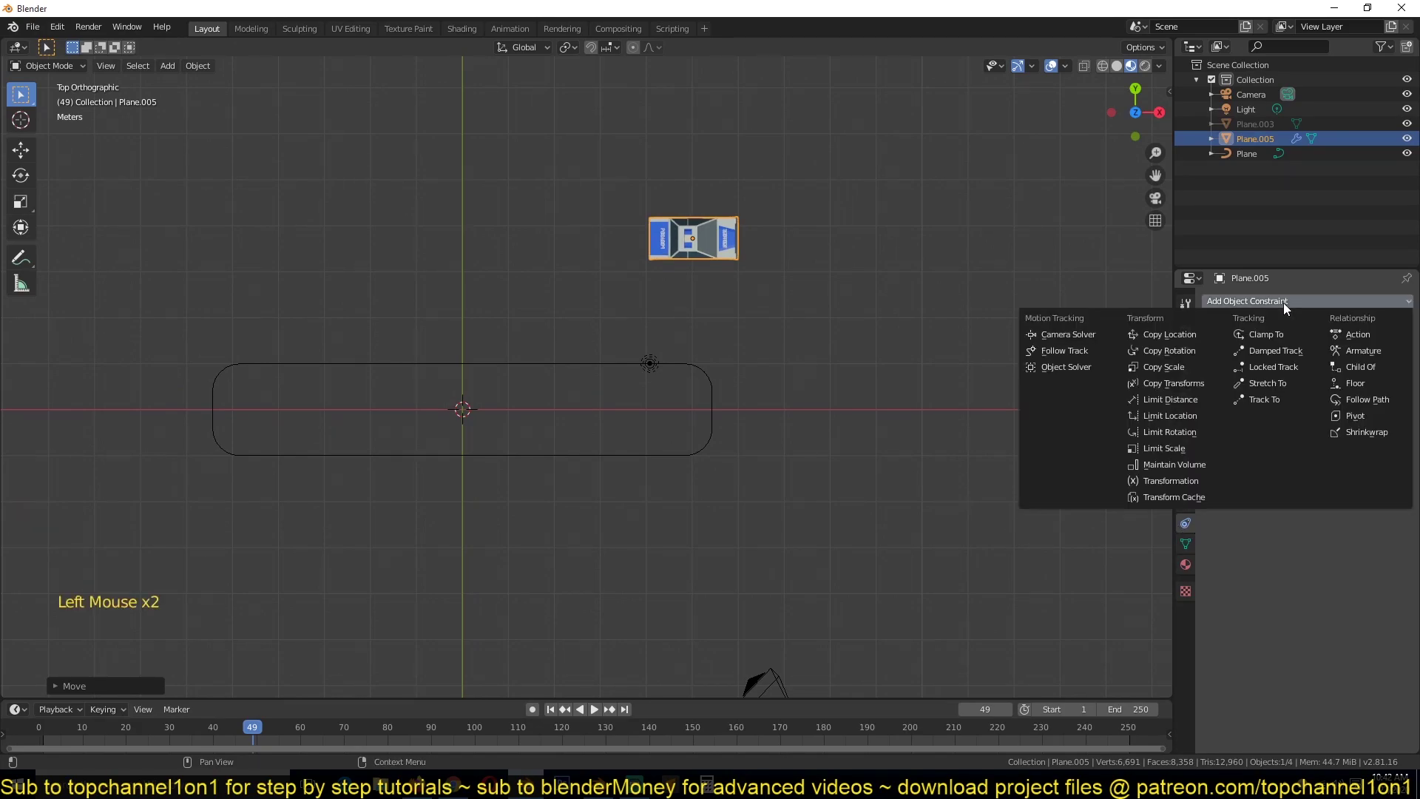
{"action": "left_click", "coordinate": [1365, 401]}
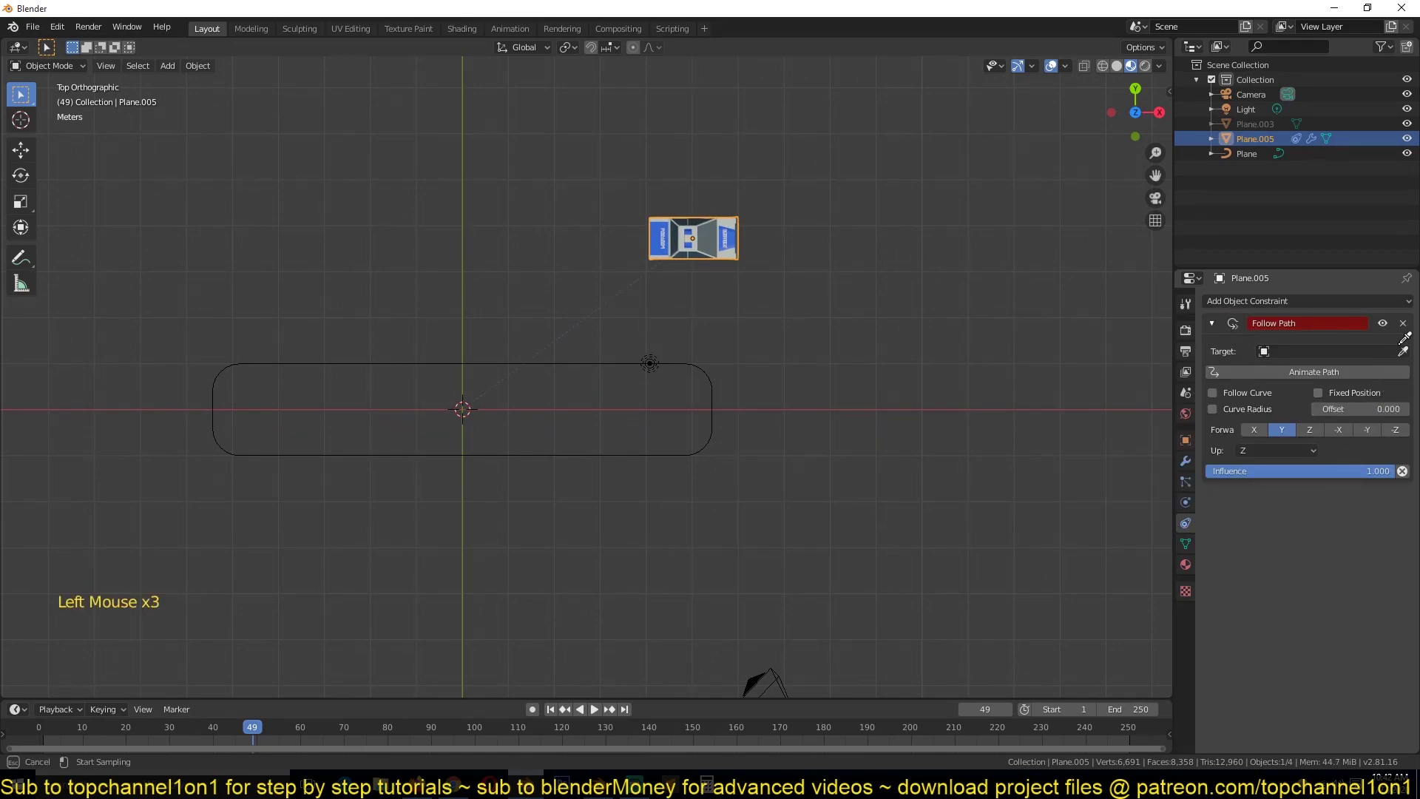
{"action": "left_click", "coordinate": [705, 366]}
{"action": "key", "text": "space"}
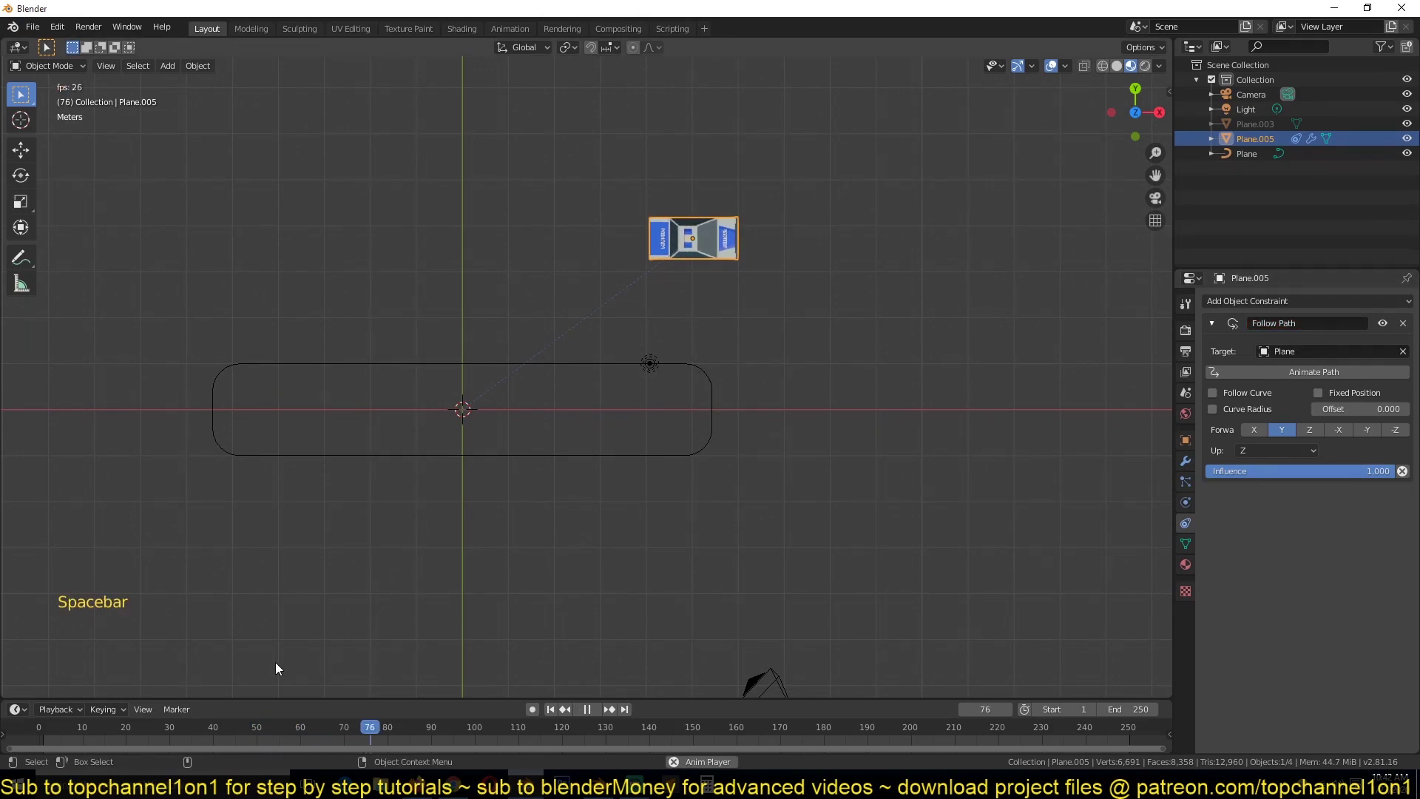
{"action": "key", "text": "space"}
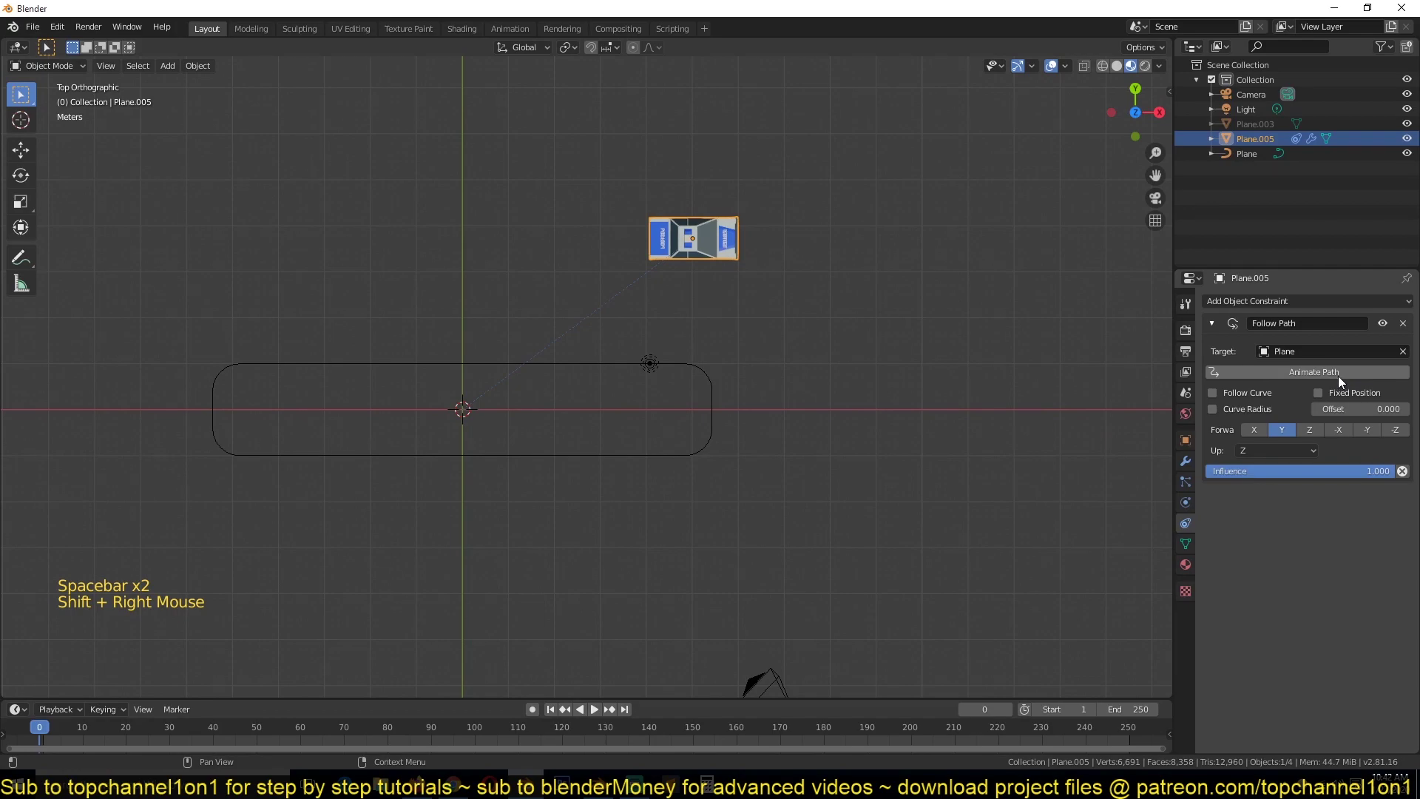
Enable Animate Path and play the animation, stopping at frame 174.
{"action": "left_click", "coordinate": [1338, 374]}
{"action": "key", "text": "space"}
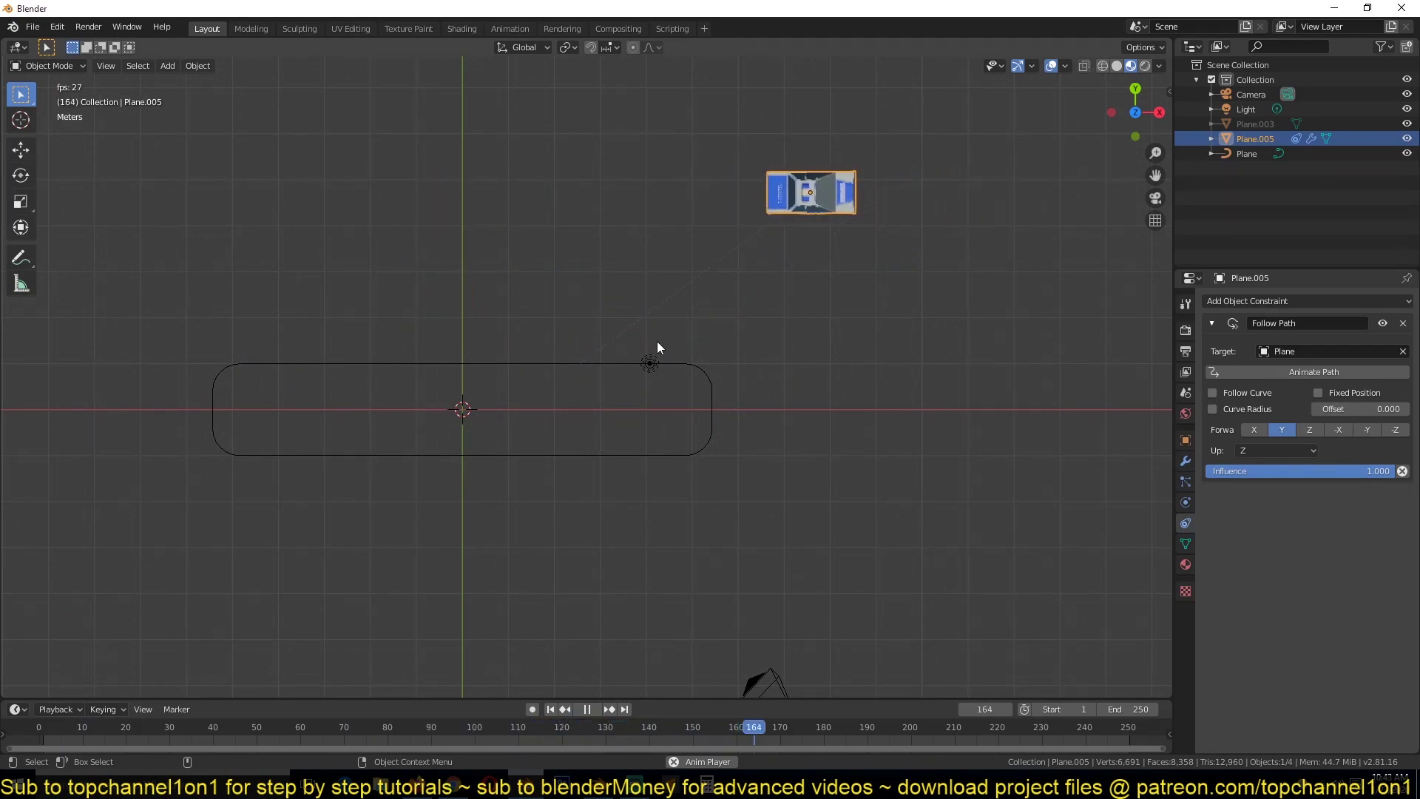
{"action": "key", "text": "space"}
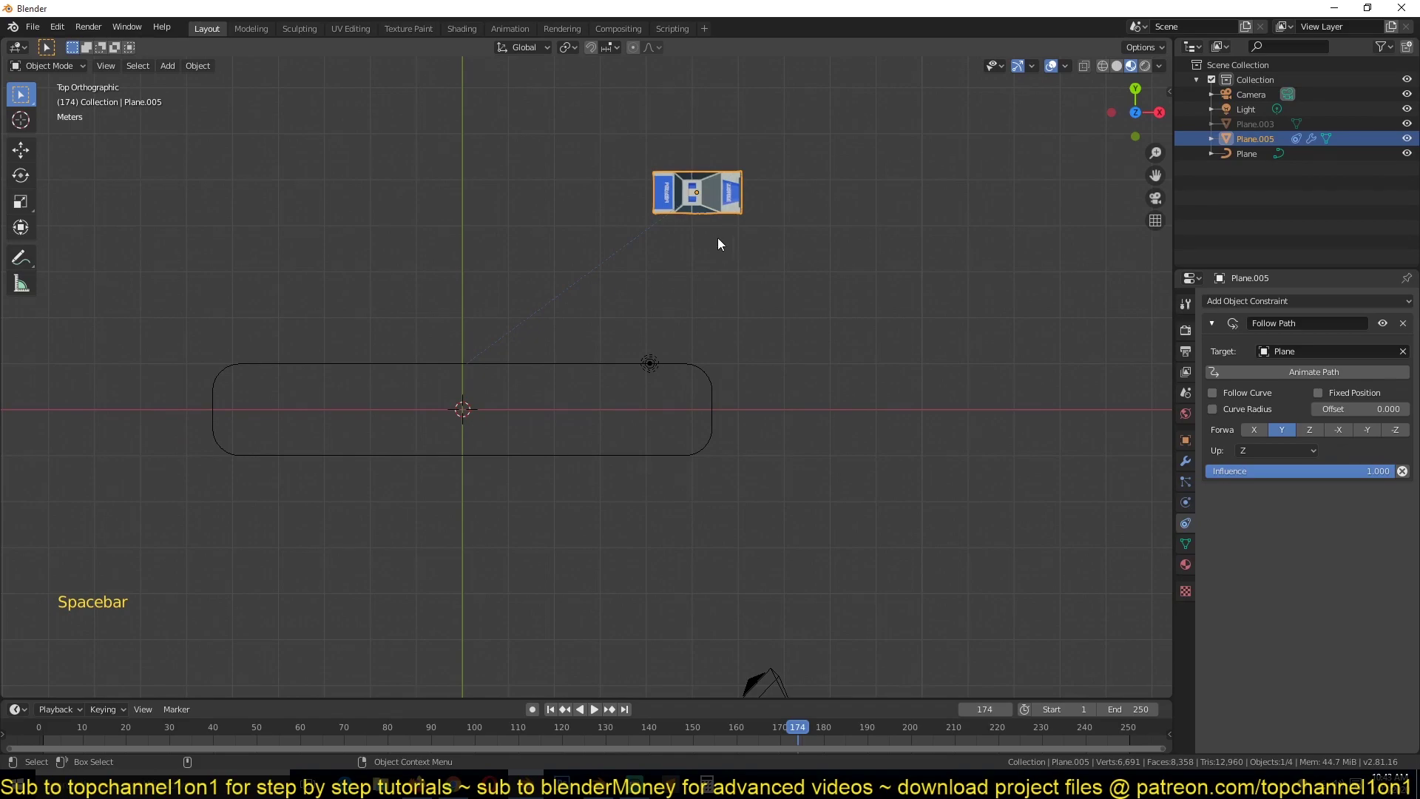
Reposition the car onto the loop's top edge and play the animation again.
{"action": "key", "text": "g"}
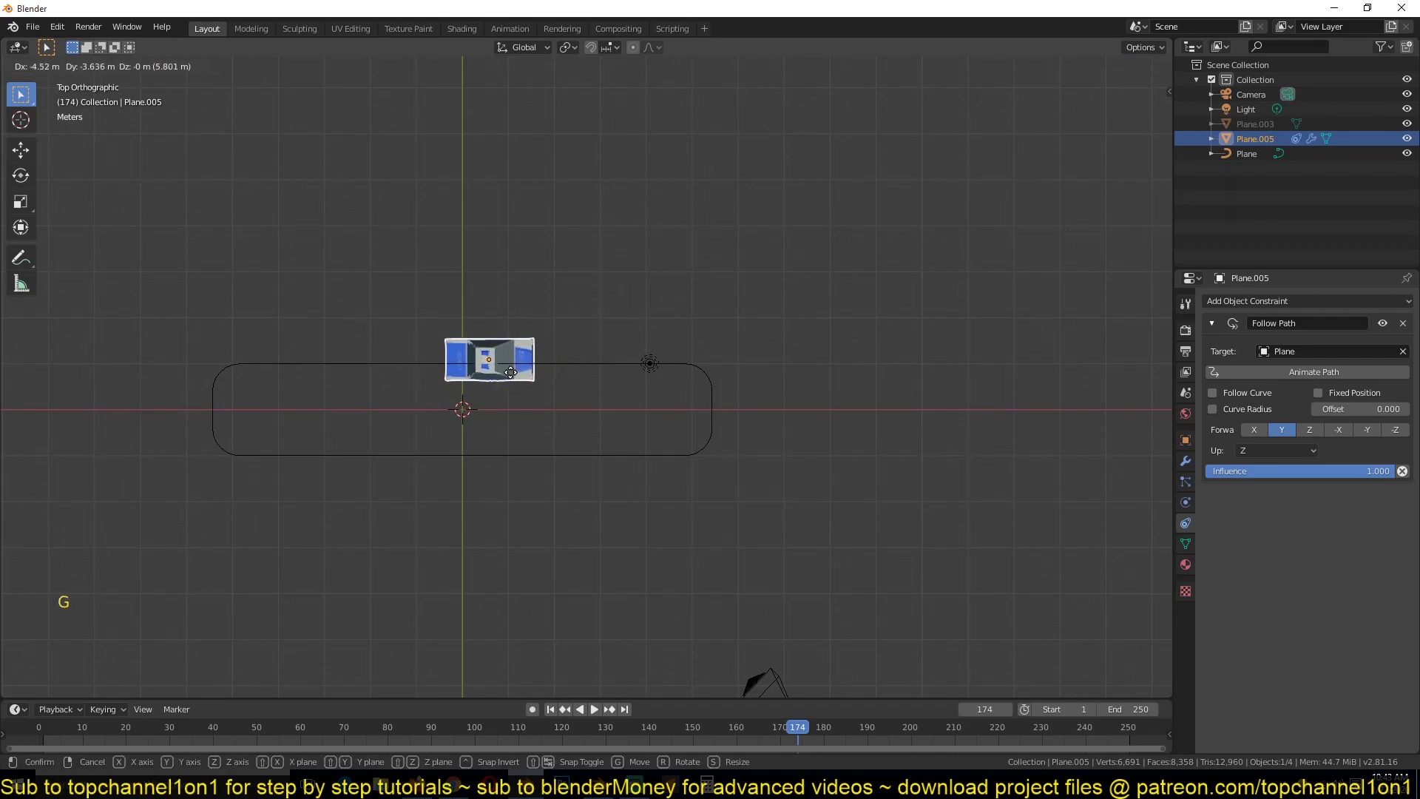
{"action": "left_click", "coordinate": [608, 289]}
{"action": "scroll", "coordinate": [474, 334], "scroll_direction": "up", "scroll_amount": 5}
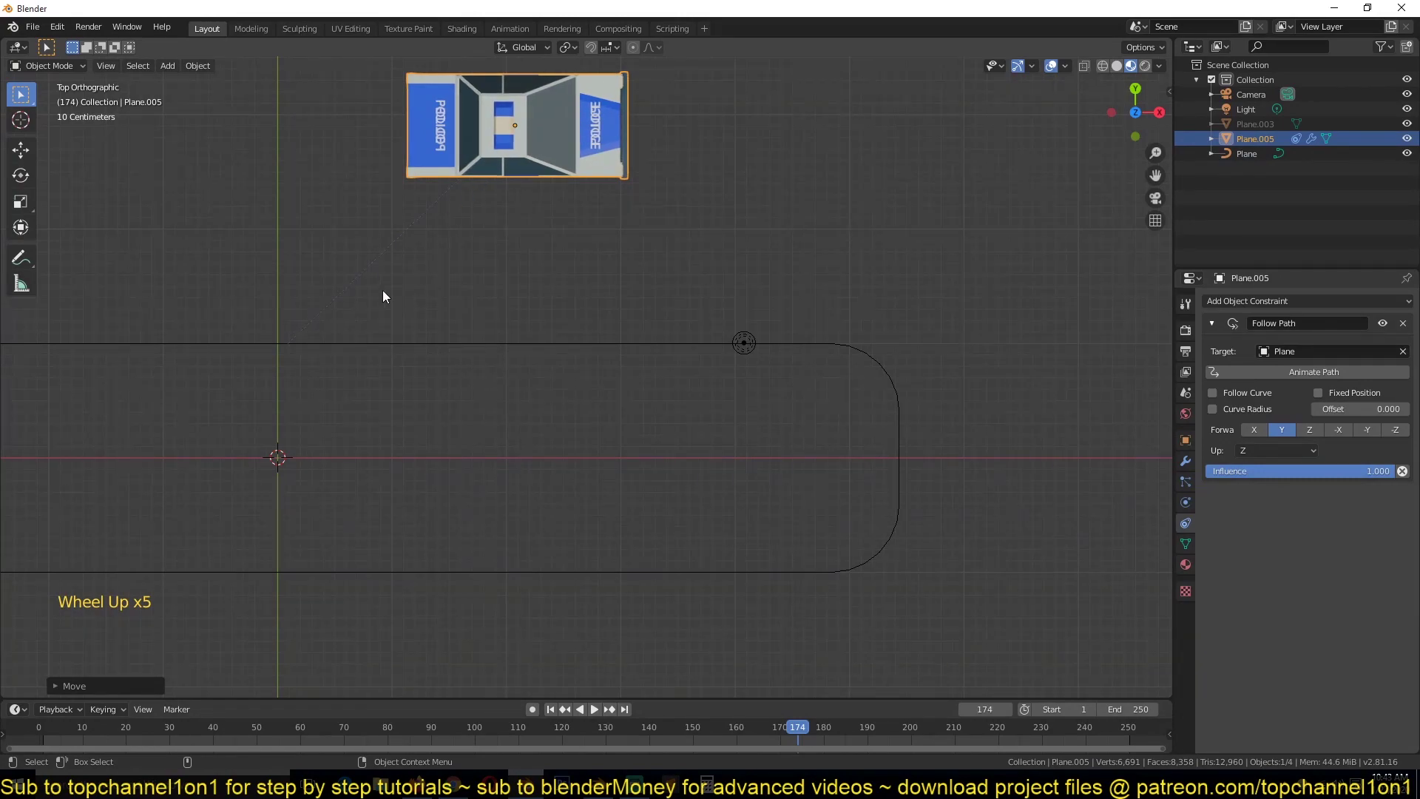
{"action": "key", "text": "g"}
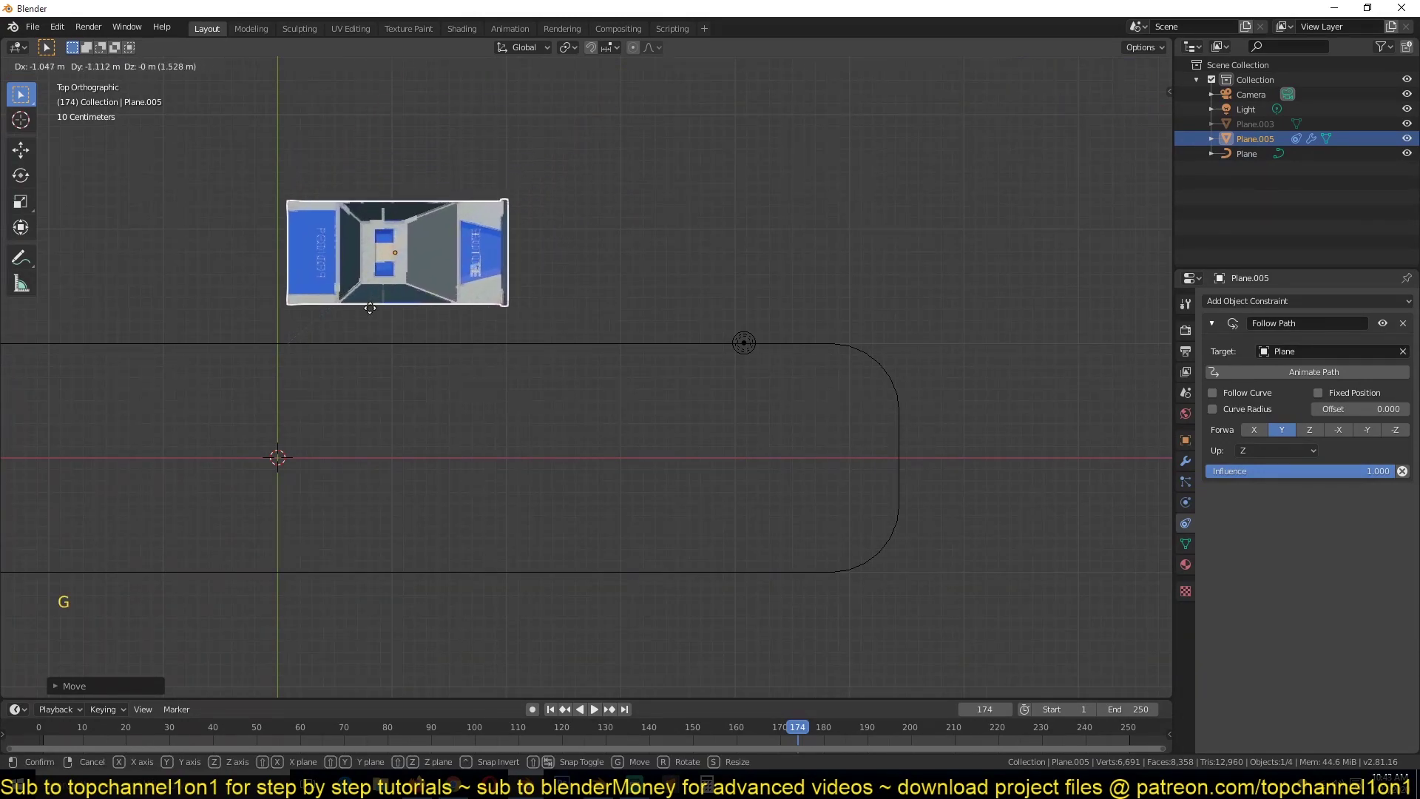
{"action": "left_click", "coordinate": [304, 356]}
{"action": "scroll", "coordinate": [309, 357], "scroll_direction": "down", "scroll_amount": 6}
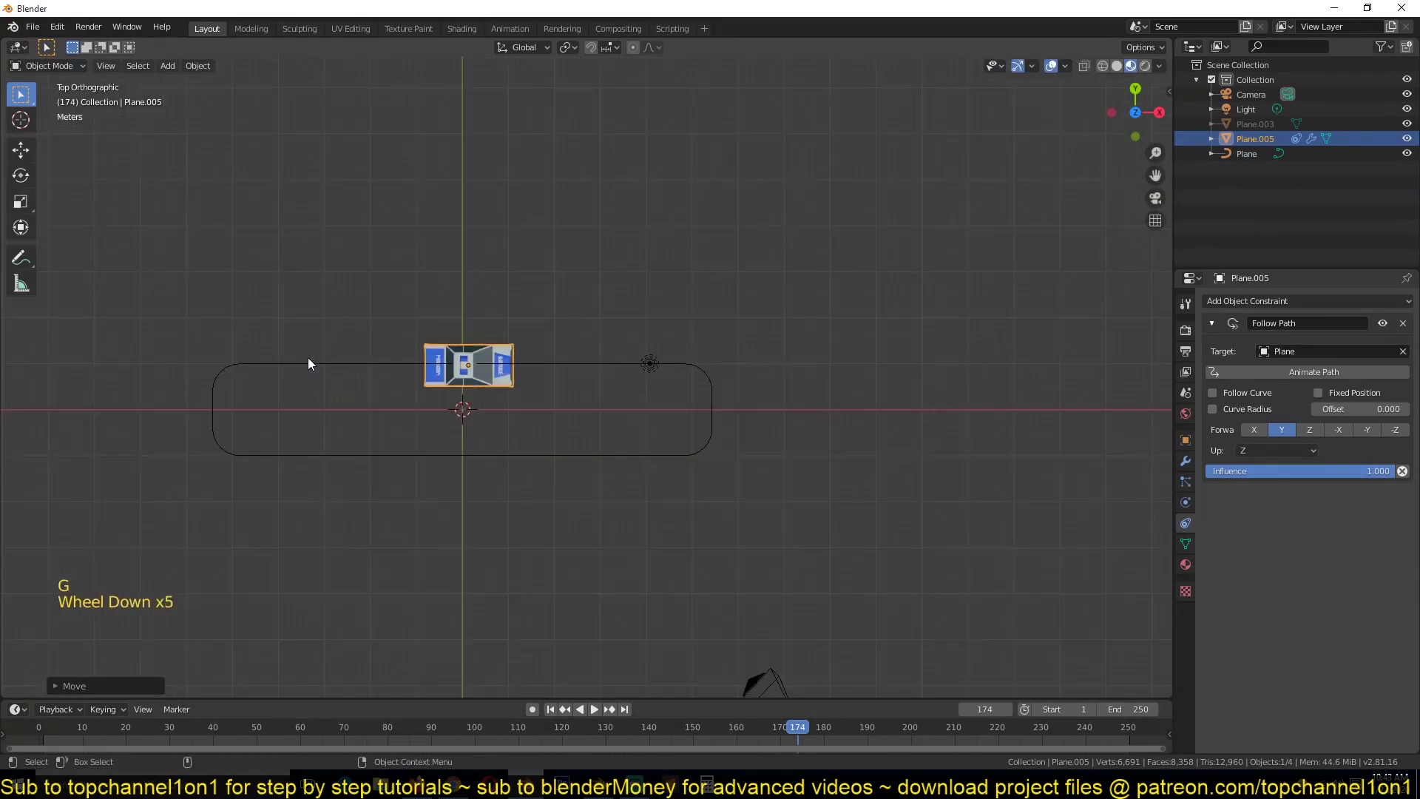
{"action": "key", "text": "space"}
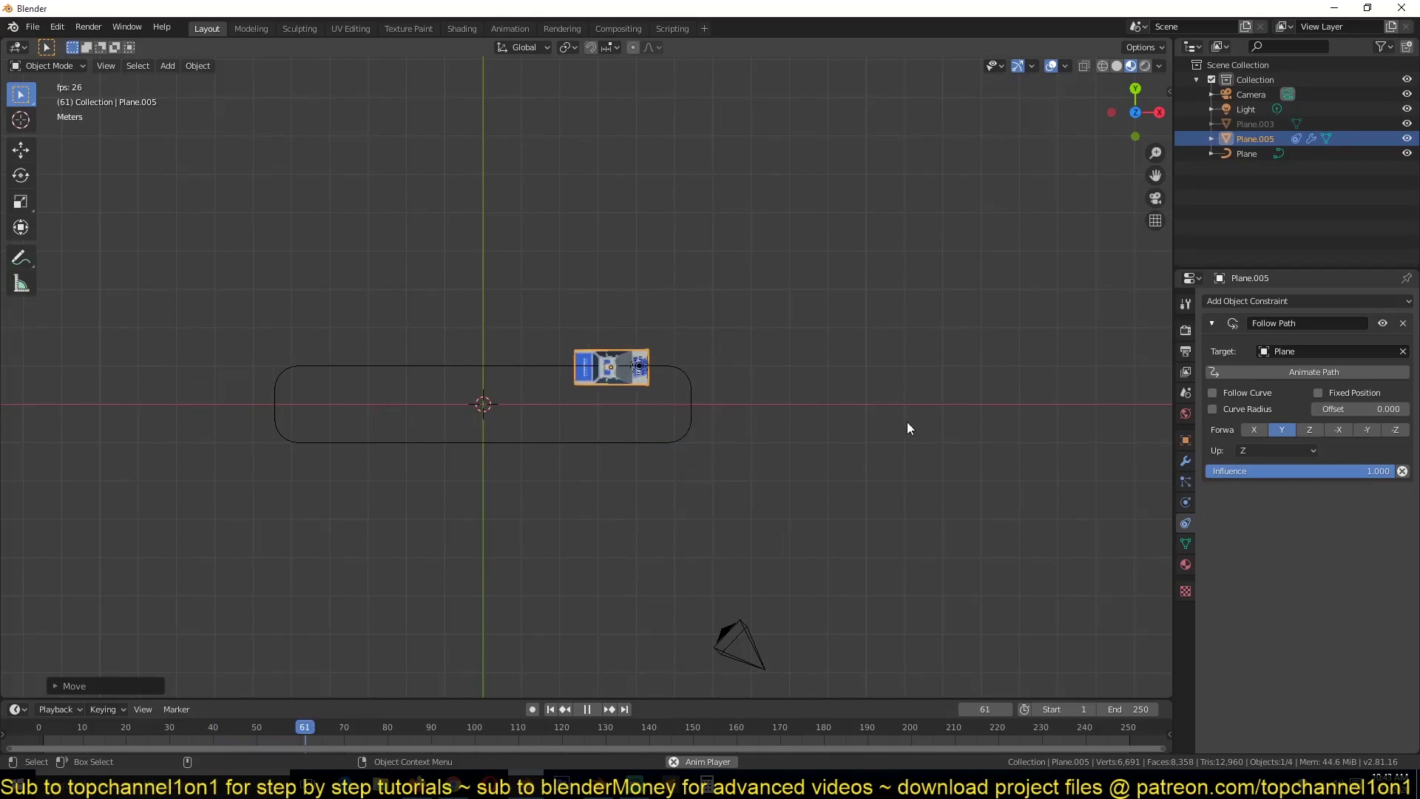
Enable Follow Curve on the car's Follow Path constraint and play to check it.
{"action": "key", "text": "Escape"}
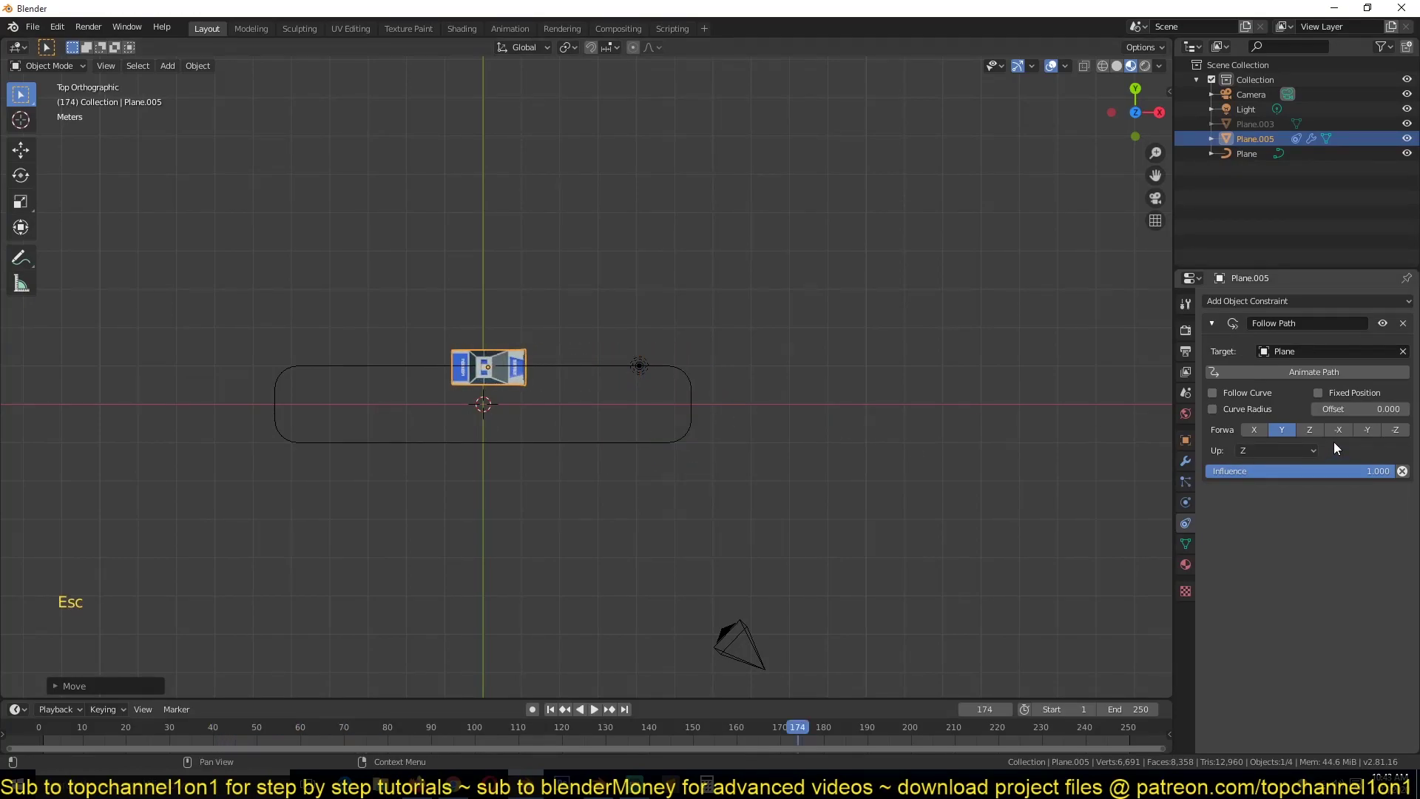
{"action": "left_click", "coordinate": [1219, 393]}
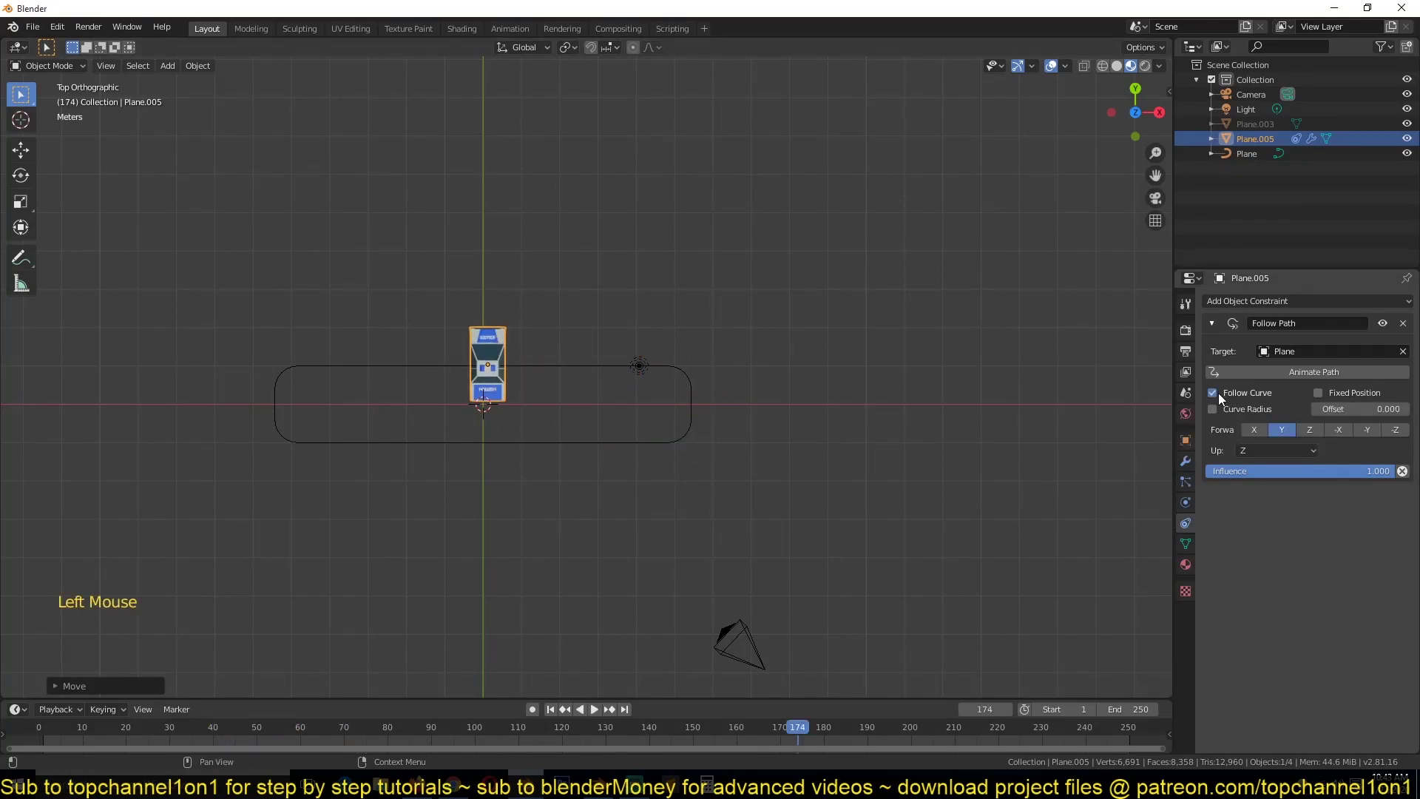
{"action": "key", "text": "space"}
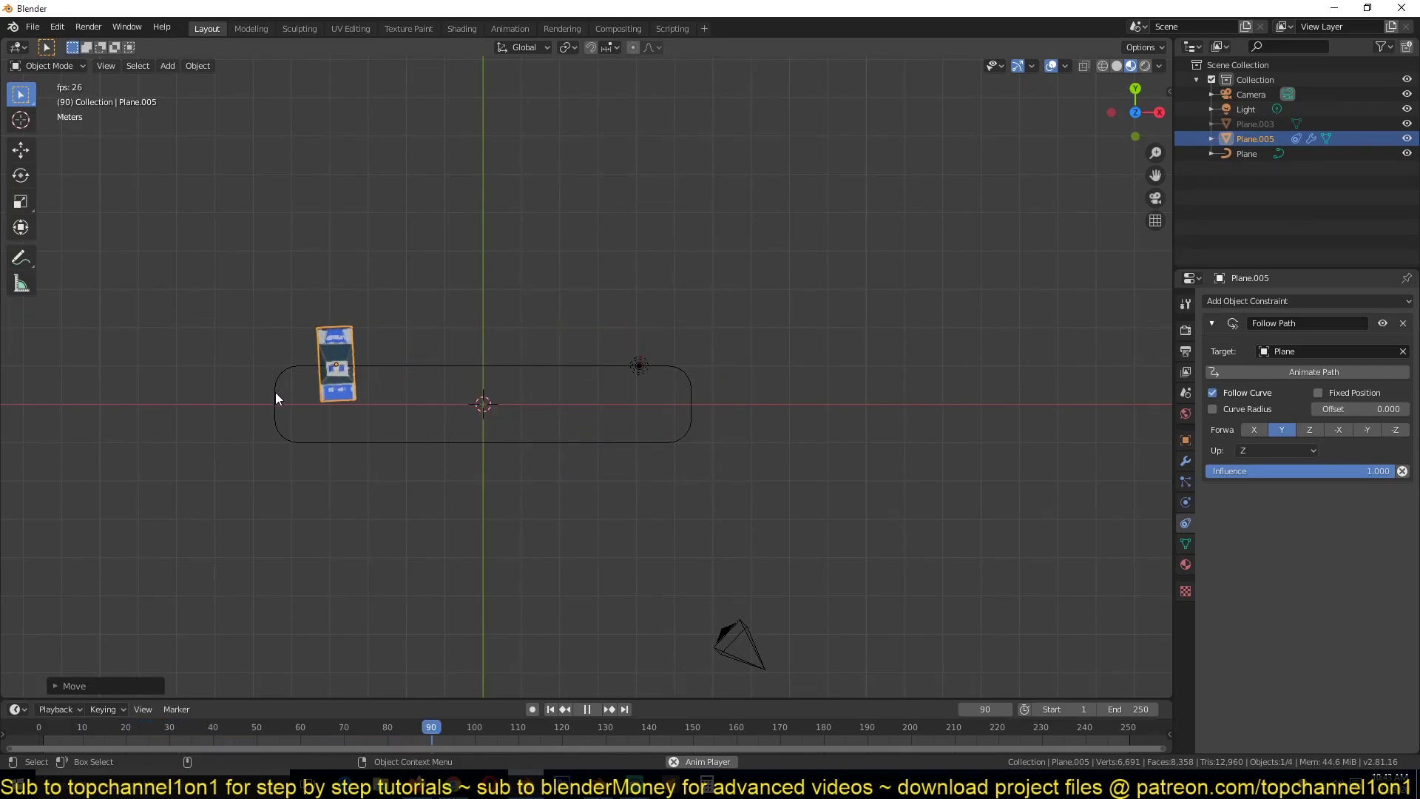
{"action": "key", "text": "space"}
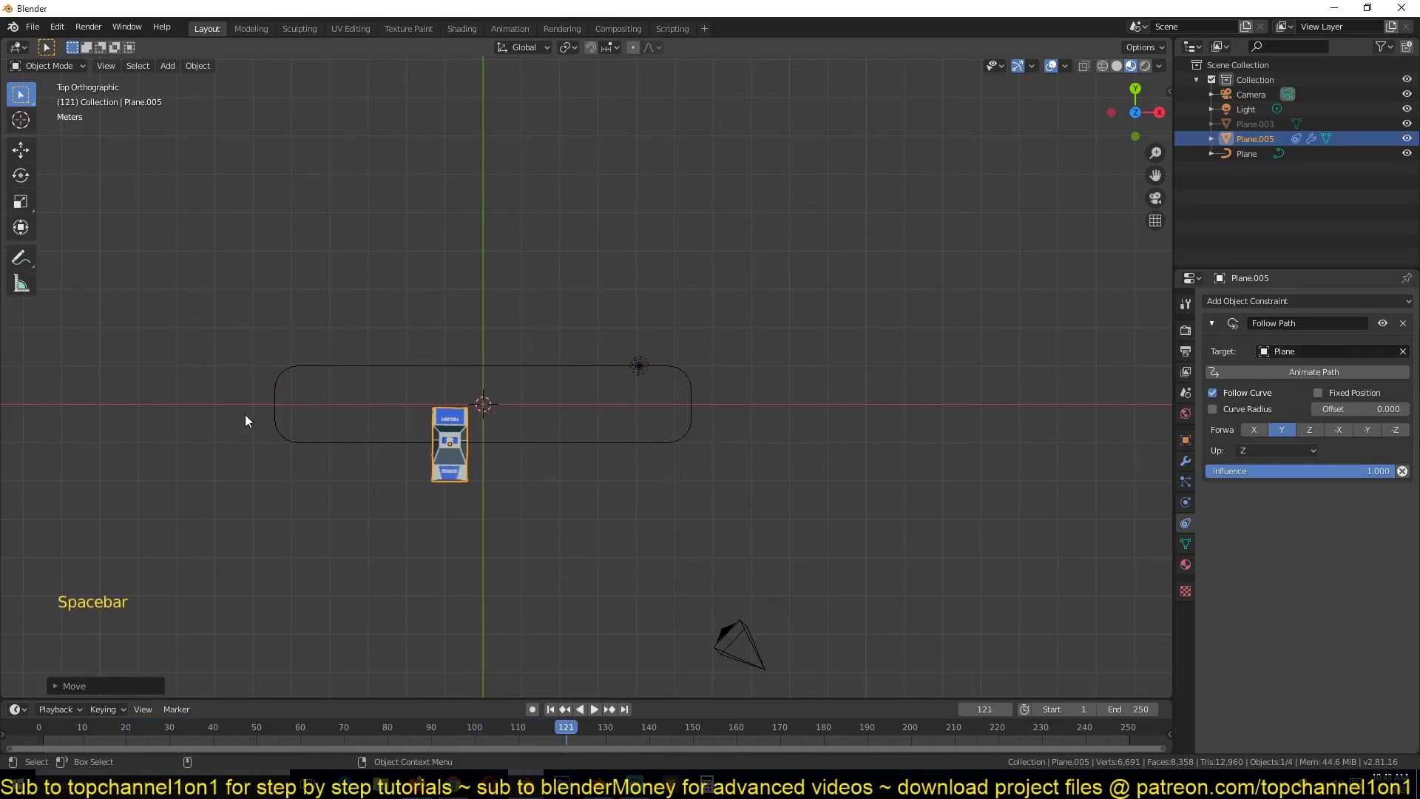
Rotate the car roughly 90° so it faces along the loop during playback.
{"action": "key", "text": "space"}
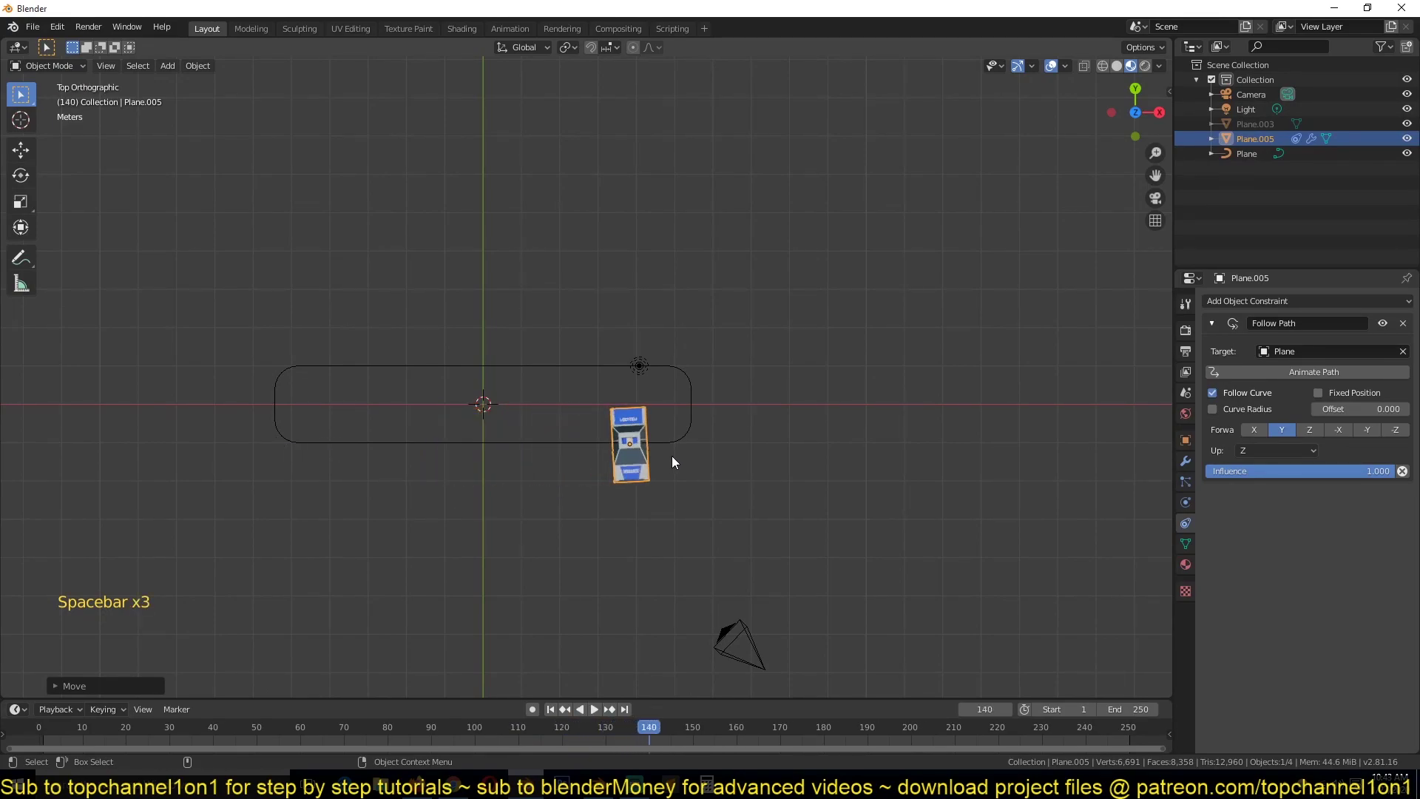
{"action": "scroll", "coordinate": [660, 434], "scroll_direction": "up", "scroll_amount": 4}
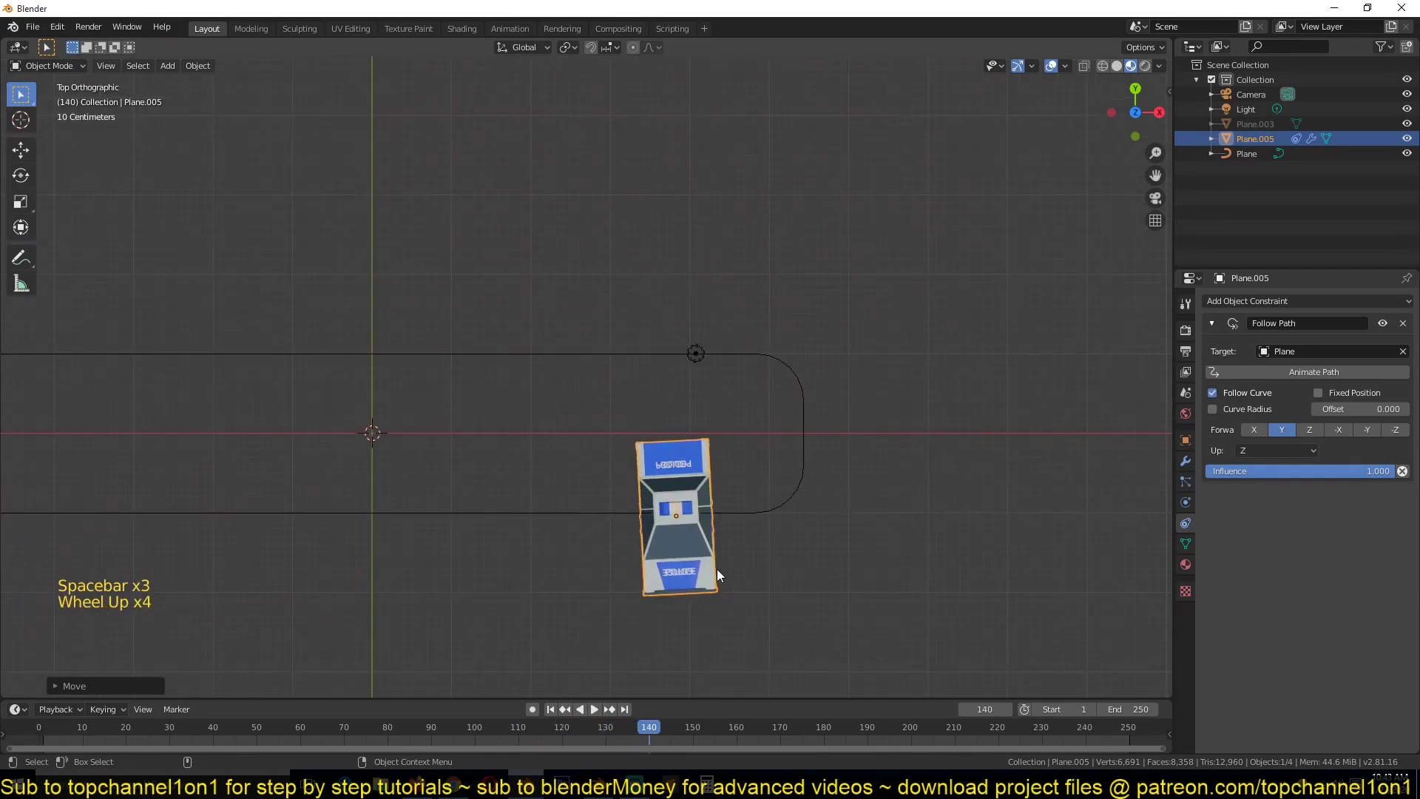
{"action": "key", "text": "r"}
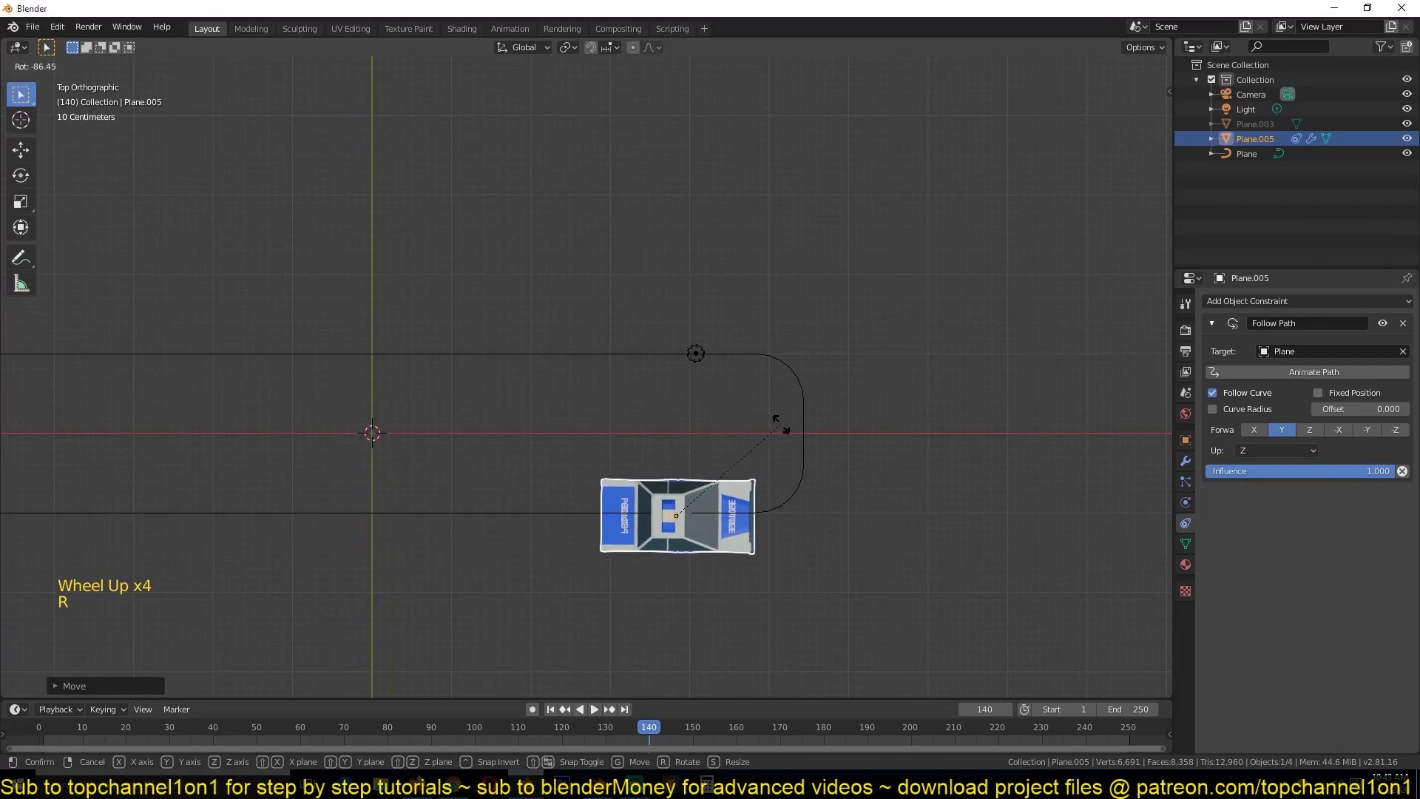
{"action": "key", "text": "space"}
{"action": "scroll", "coordinate": [815, 447], "scroll_direction": "down", "scroll_amount": 5}
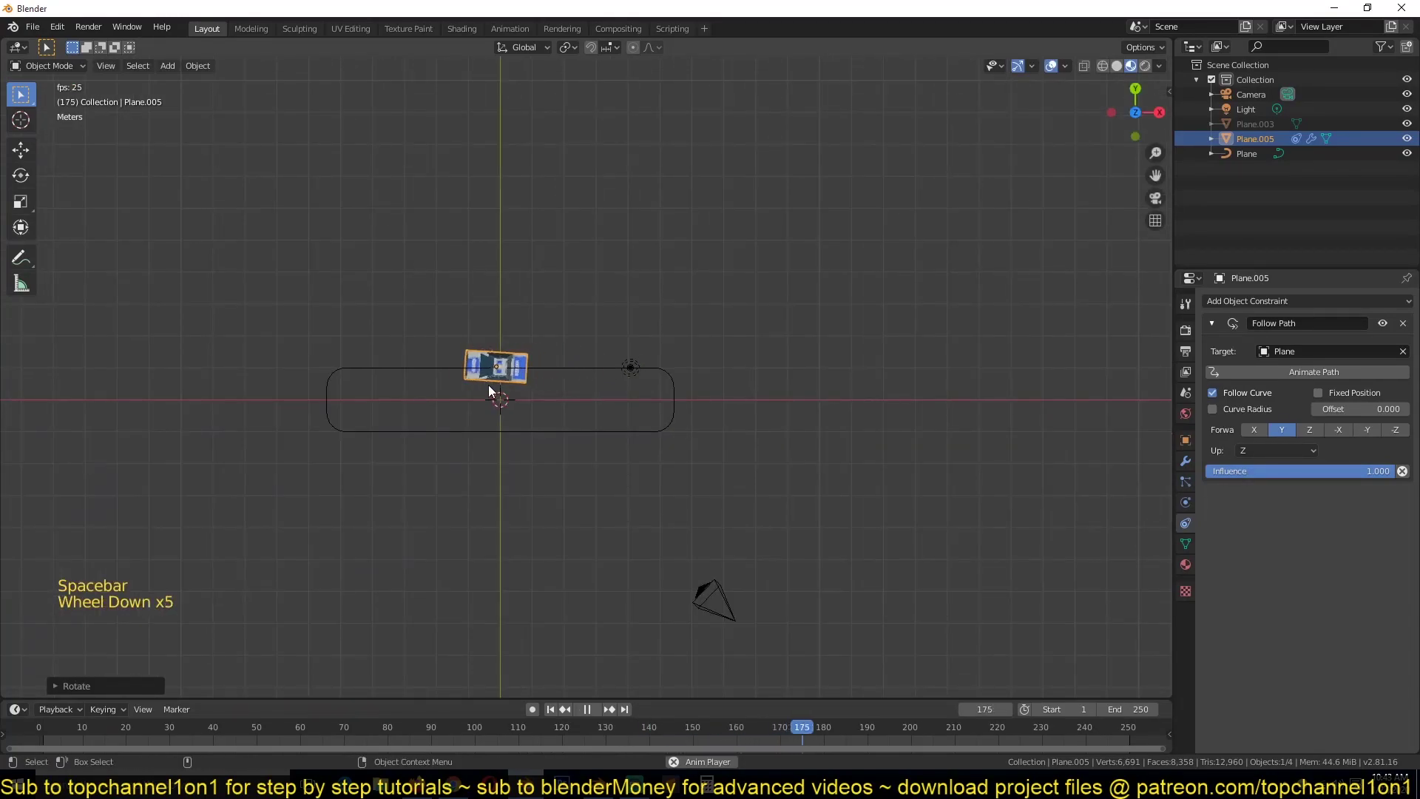
{"action": "key", "text": "space"}
{"action": "key", "text": "r"}
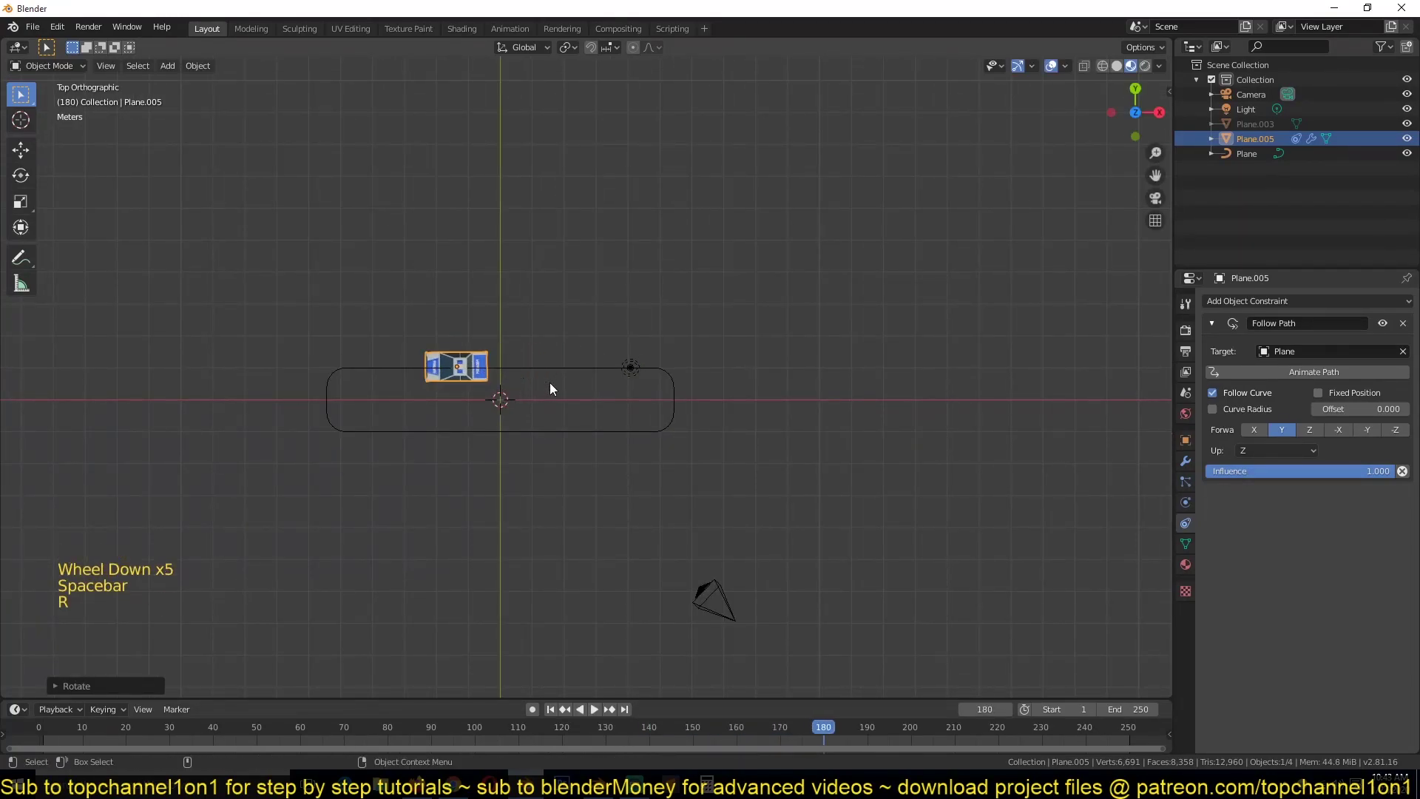
{"action": "key", "text": "r"}
{"action": "key", "text": "space"}
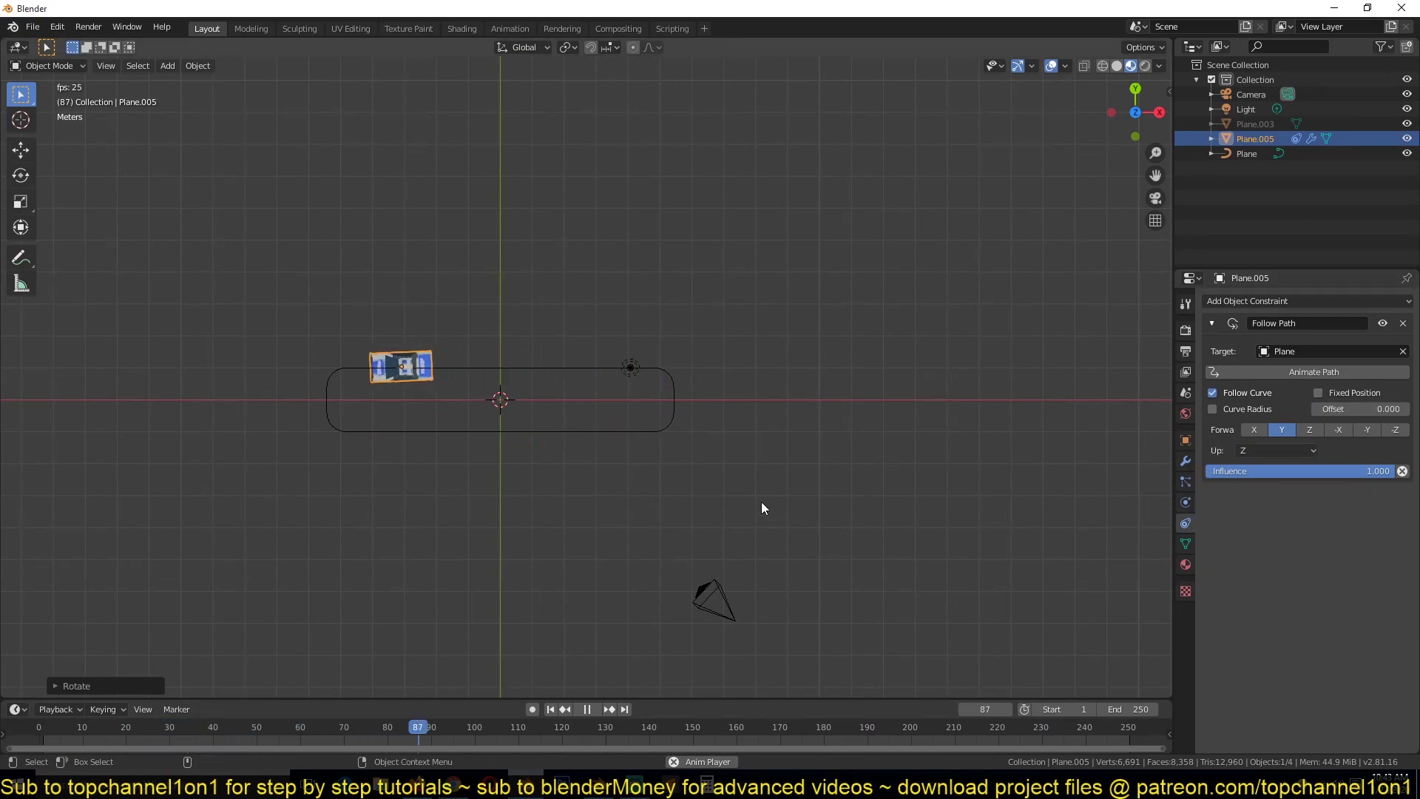
Select the path curve and try Path Animation Frames values of 50 and 5.
{"action": "left_click", "coordinate": [596, 430]}
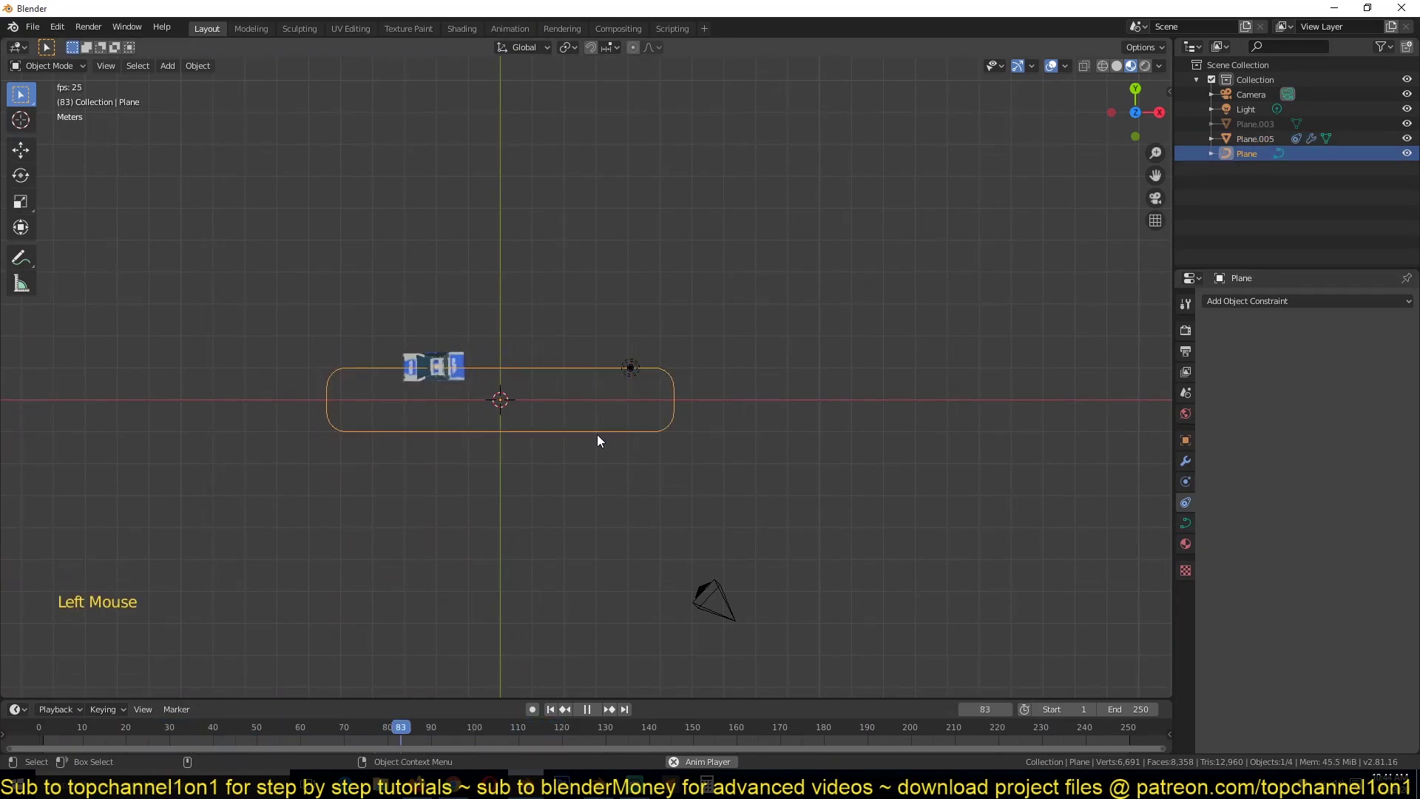
{"action": "left_click", "coordinate": [1186, 523]}
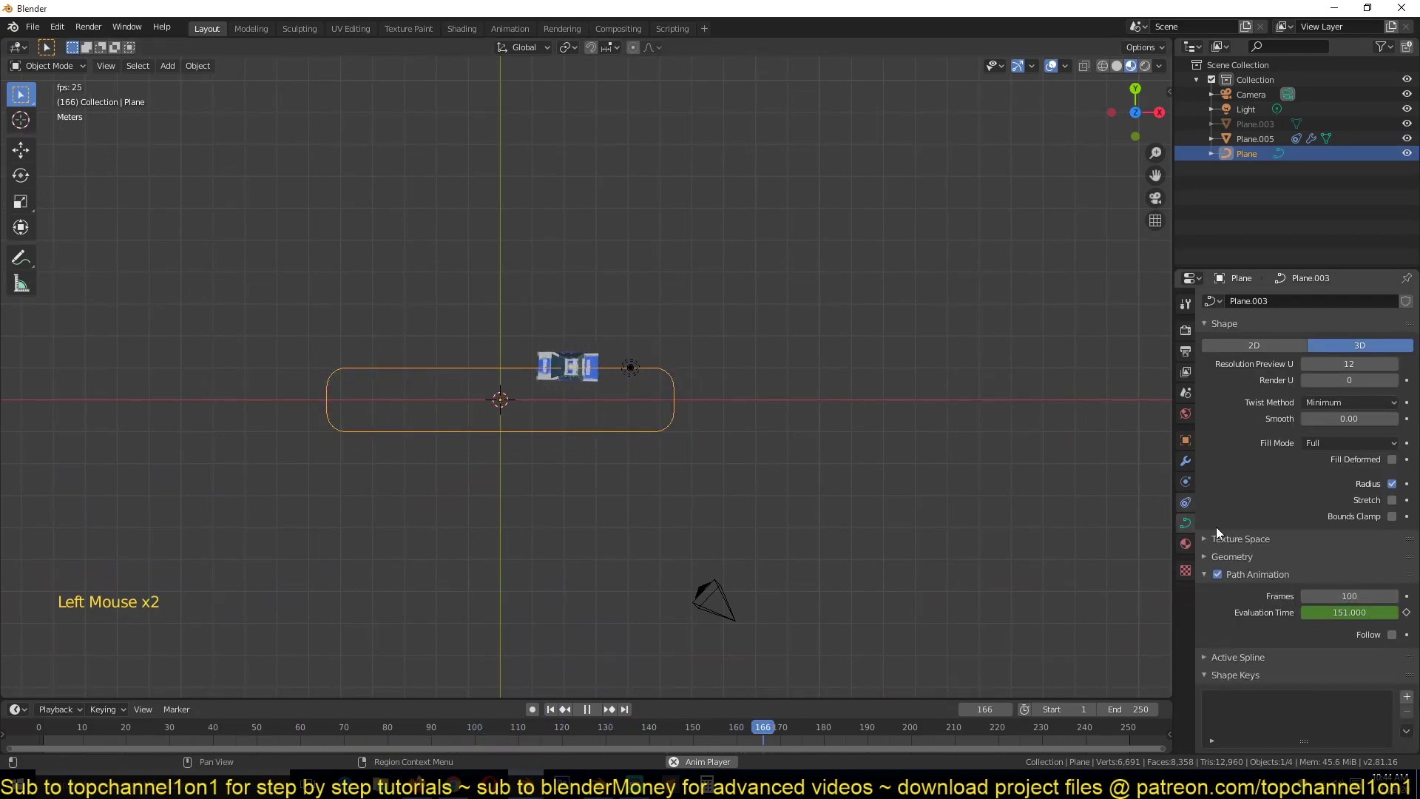
{"action": "left_click", "coordinate": [1372, 596]}
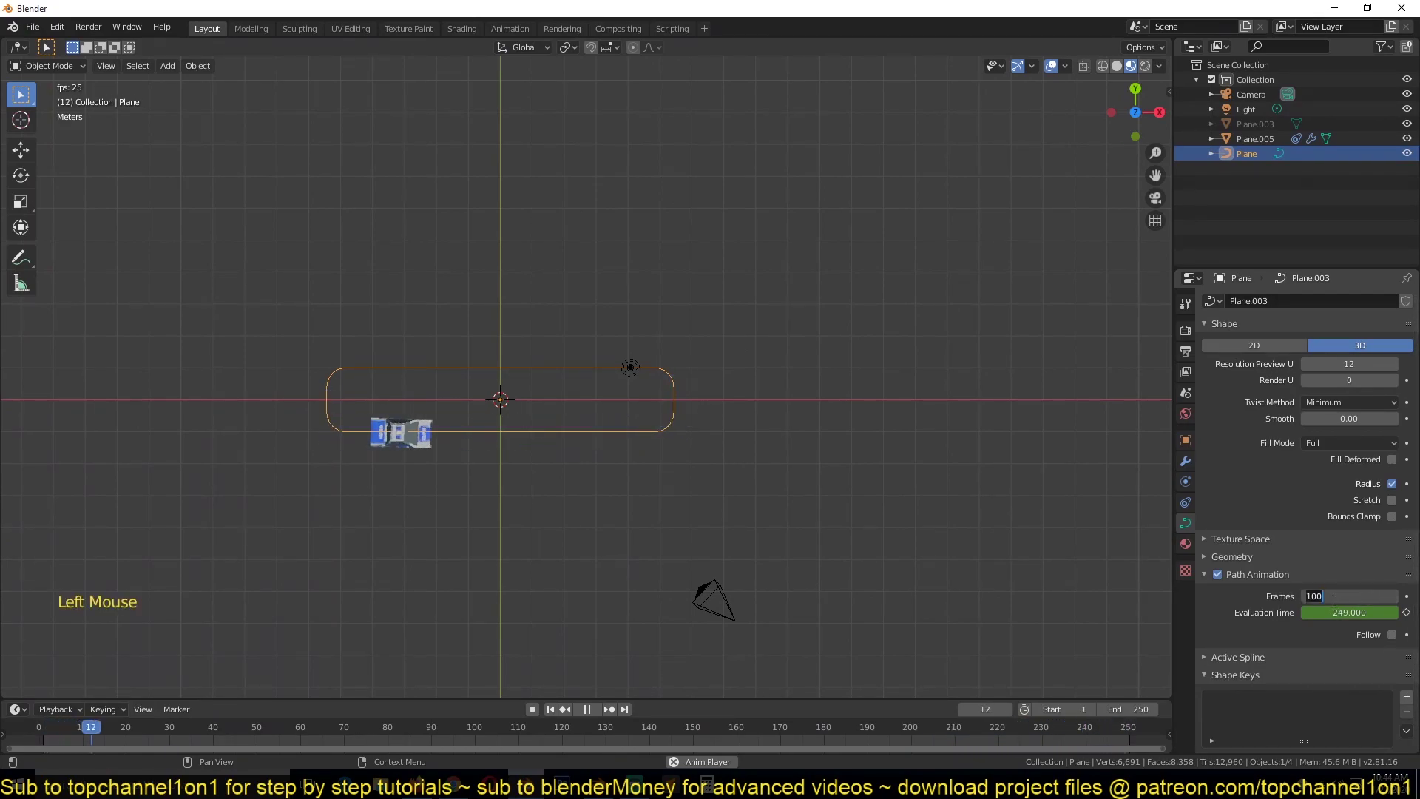
{"action": "type", "text": "50"}
{"action": "key", "text": "Return"}
{"action": "left_click_drag", "start_coordinate": [1324, 596], "coordinate": [1267, 617]}
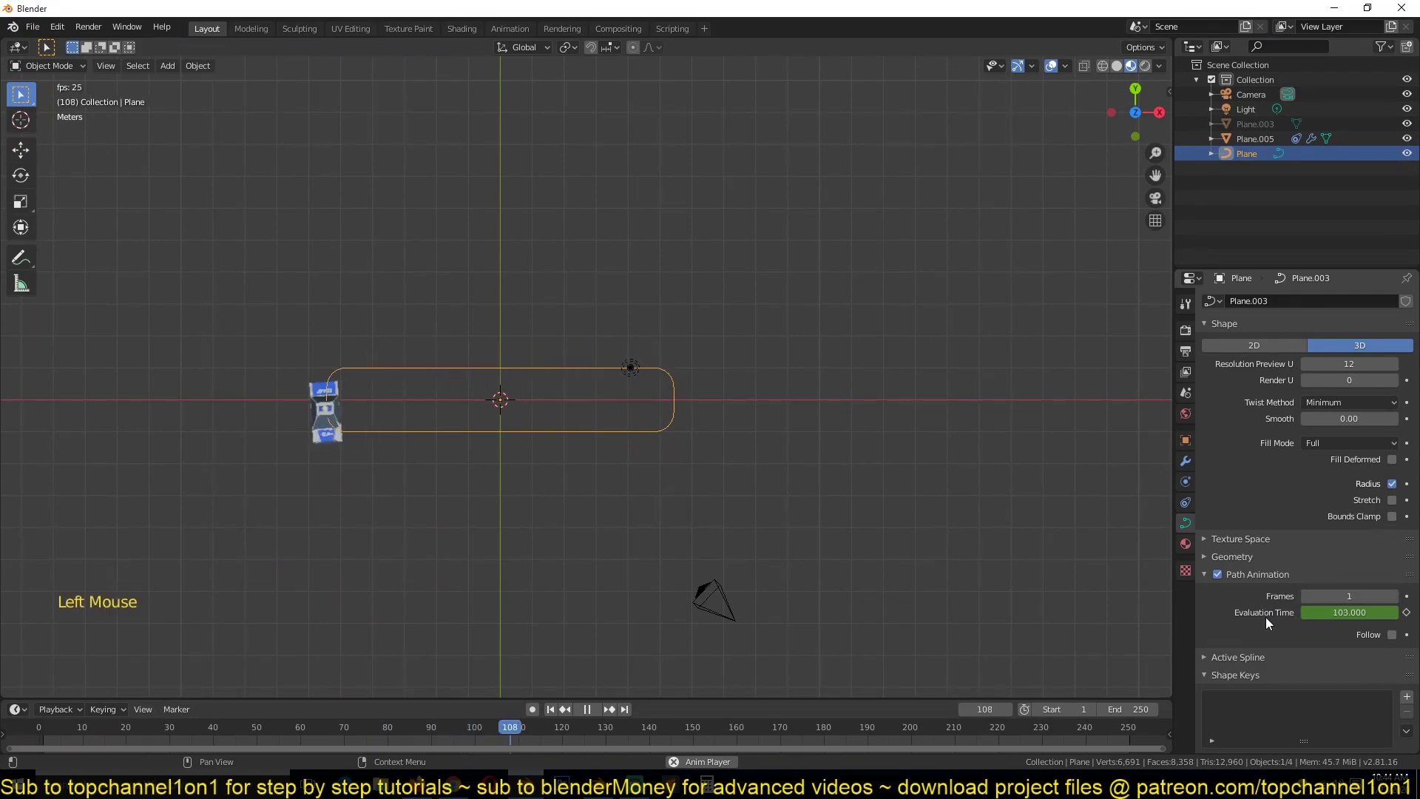
{"action": "double_click", "coordinate": [1349, 596]}
{"action": "type", "text": "5"}
{"action": "key", "text": "Return"}
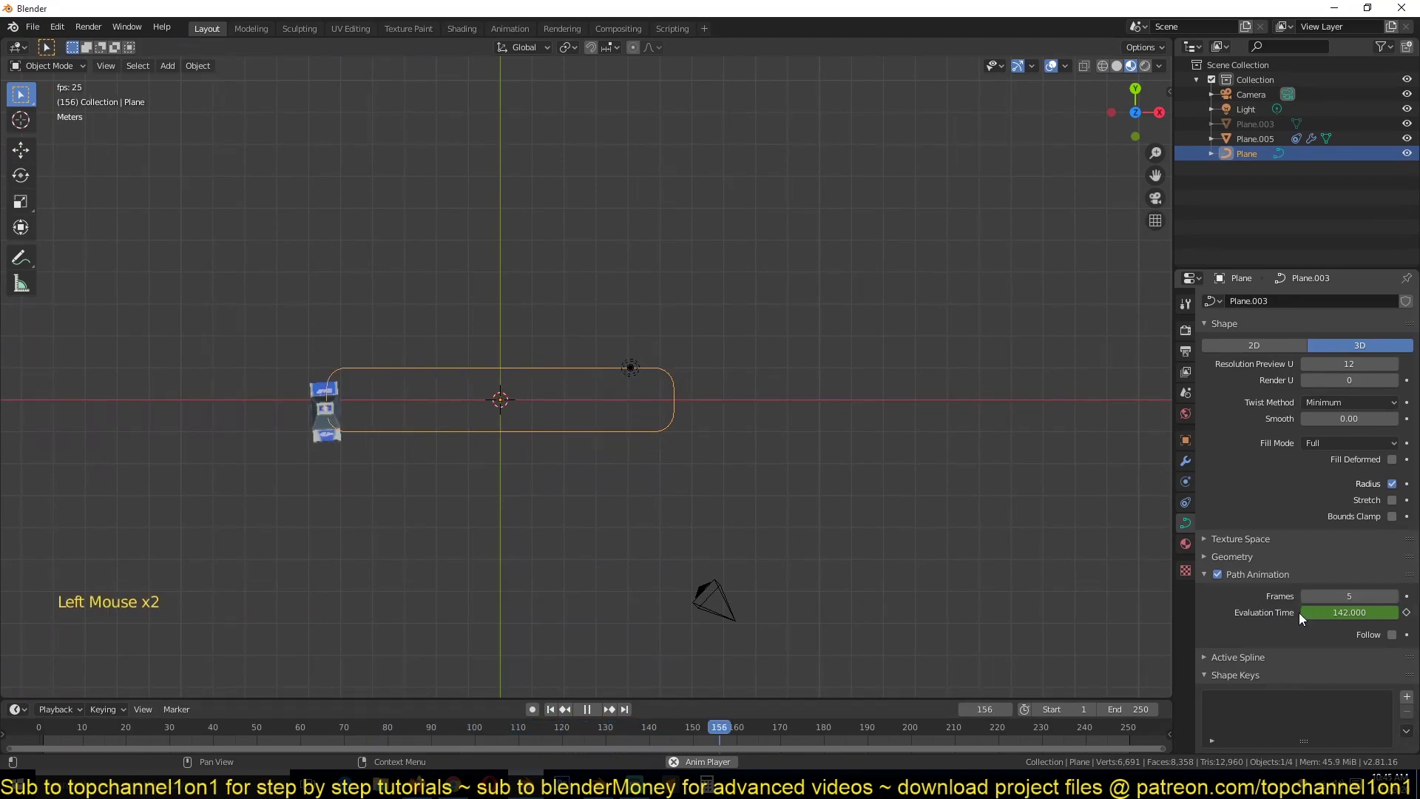
Try 200 Path Animation Frames, then settle on 150 and view the path in perspective.
{"action": "left_click", "coordinate": [1306, 597]}
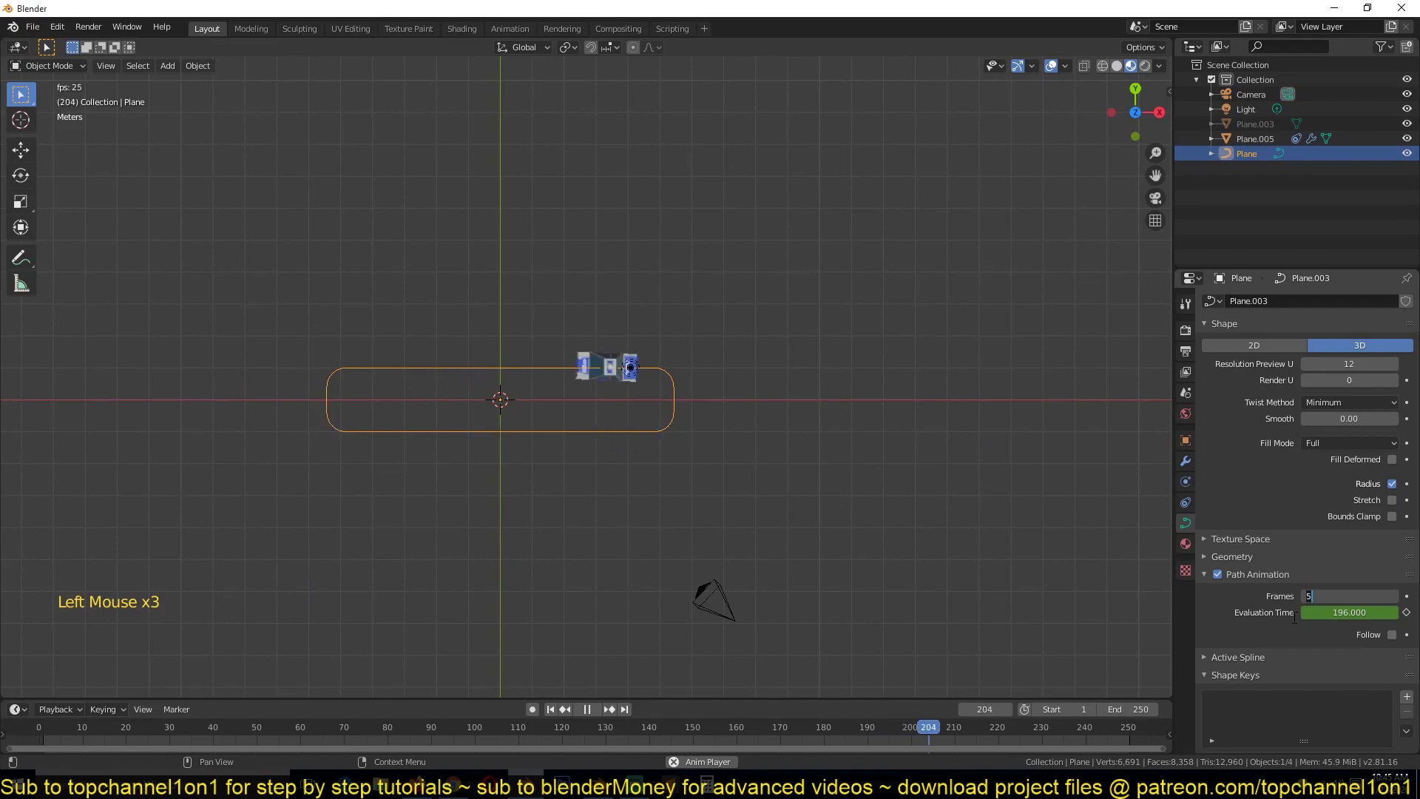
{"action": "type", "text": "200"}
{"action": "key", "text": "Return"}
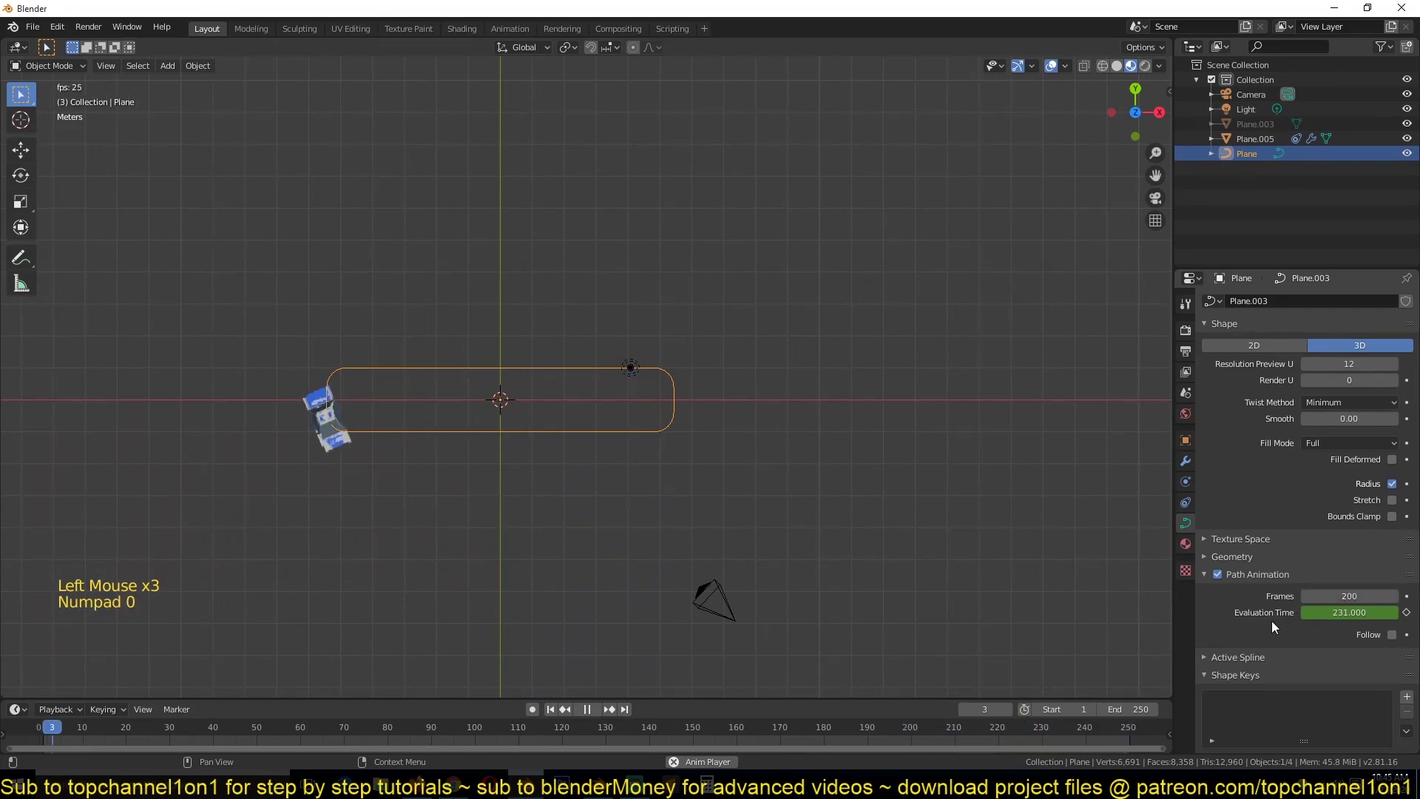
{"action": "left_click", "coordinate": [1357, 595]}
{"action": "type", "text": "150"}
{"action": "key", "text": "Return"}
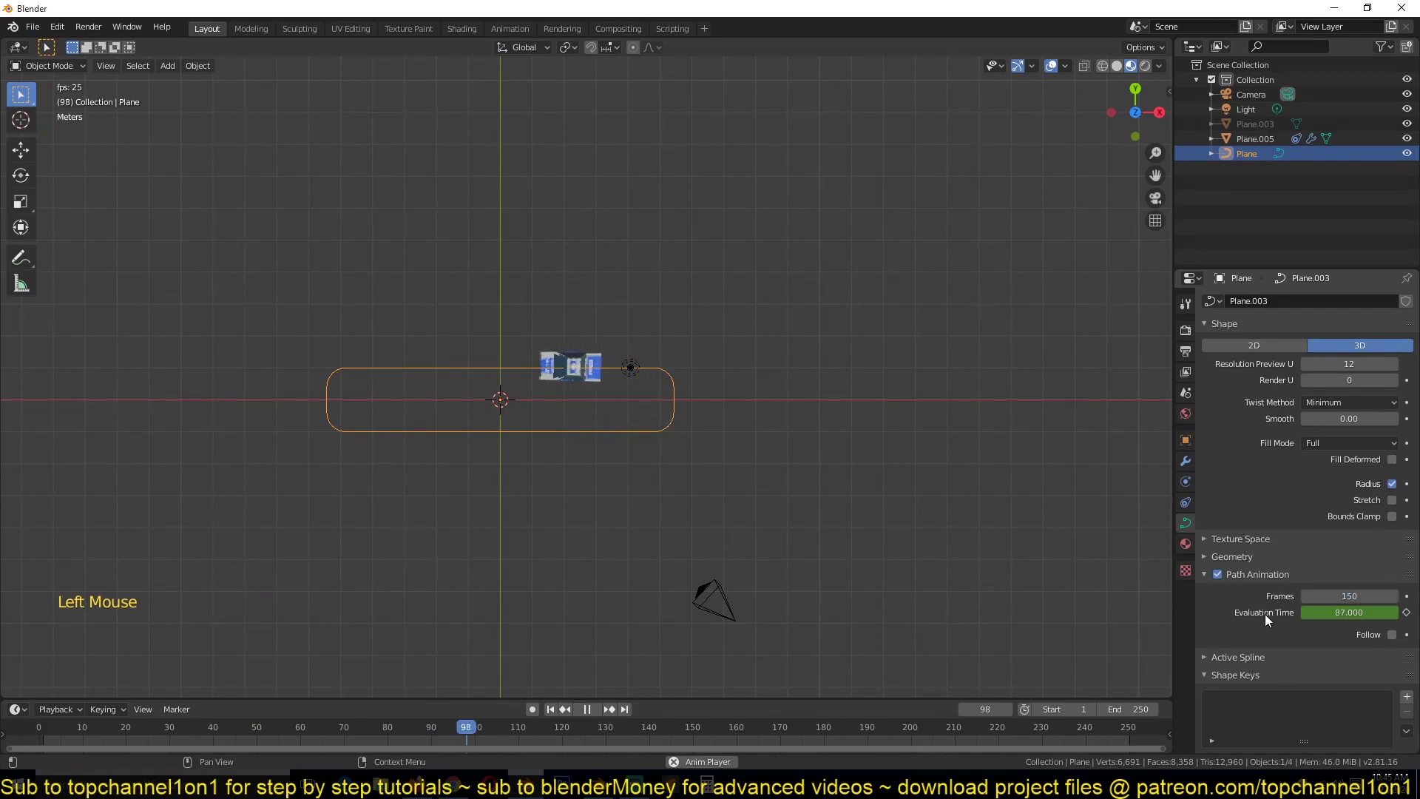
{"action": "middle_click_drag", "start_coordinate": [513, 495], "coordinate": [655, 325]}
{"action": "scroll", "coordinate": [654, 326], "scroll_direction": "up", "scroll_amount": 2}
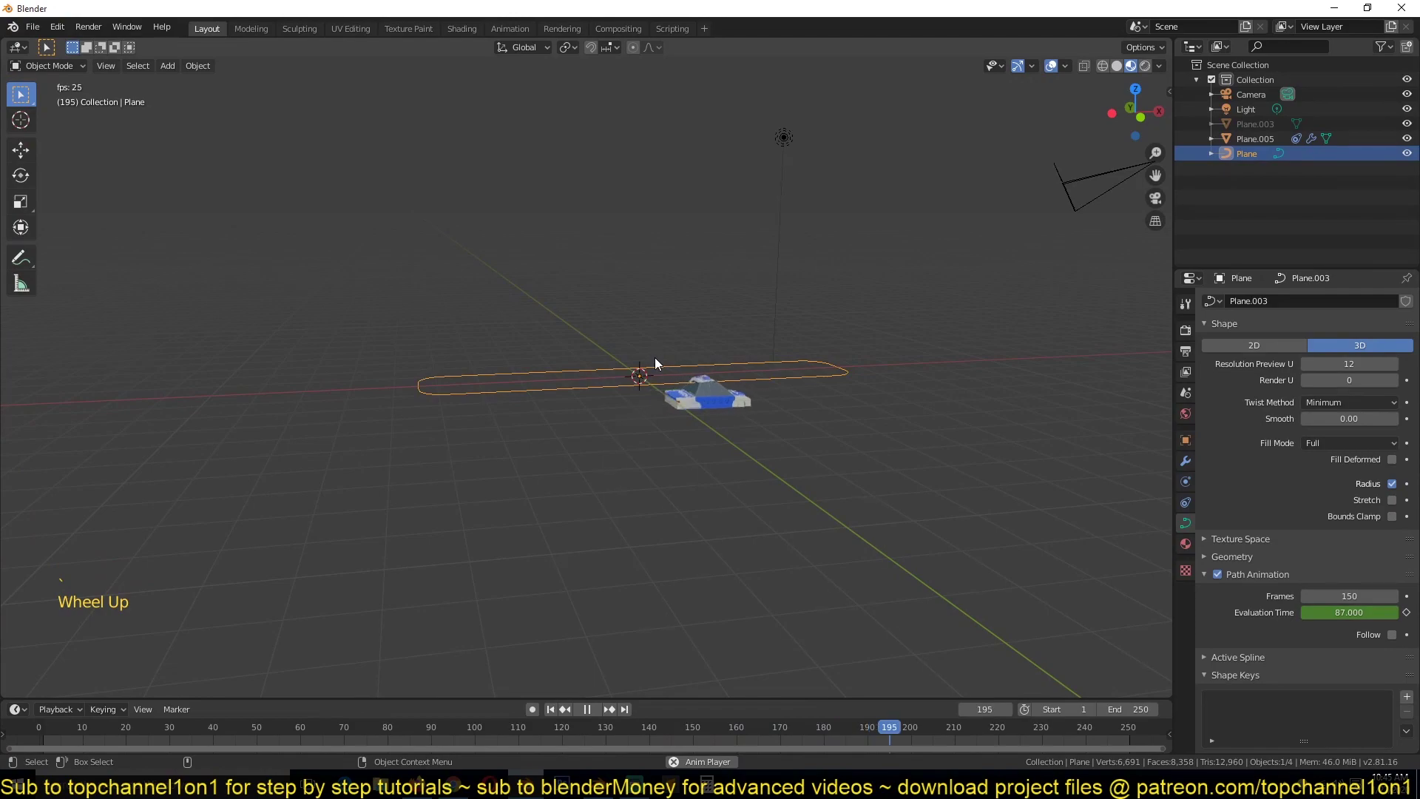
Duplicate the car and set its Follow Path offset to about -20.6 in top view.
{"action": "key", "text": "KP_7"}
{"action": "key", "text": "space"}
{"action": "left_click", "coordinate": [855, 438]}
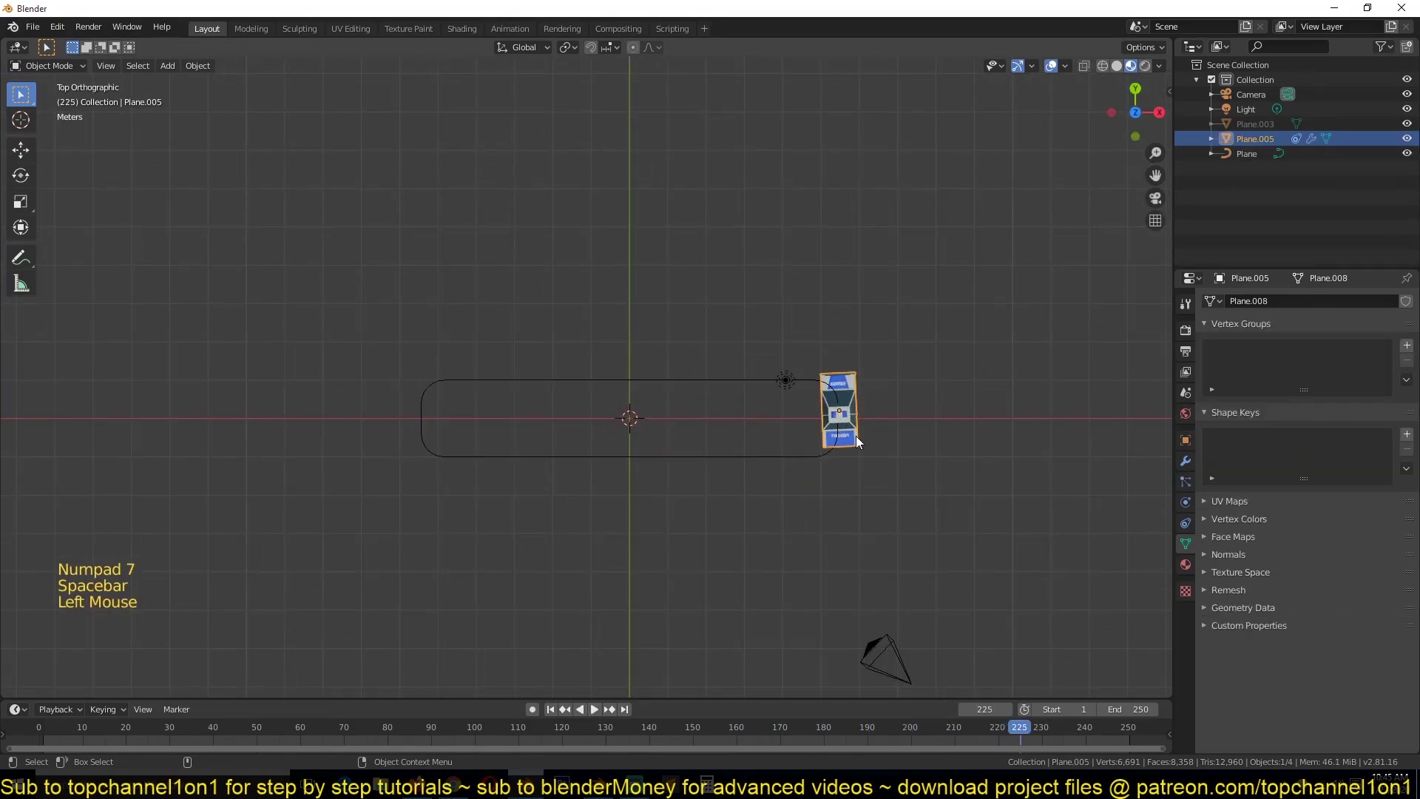
{"action": "key", "text": "shift+d"}
{"action": "key", "text": "space"}
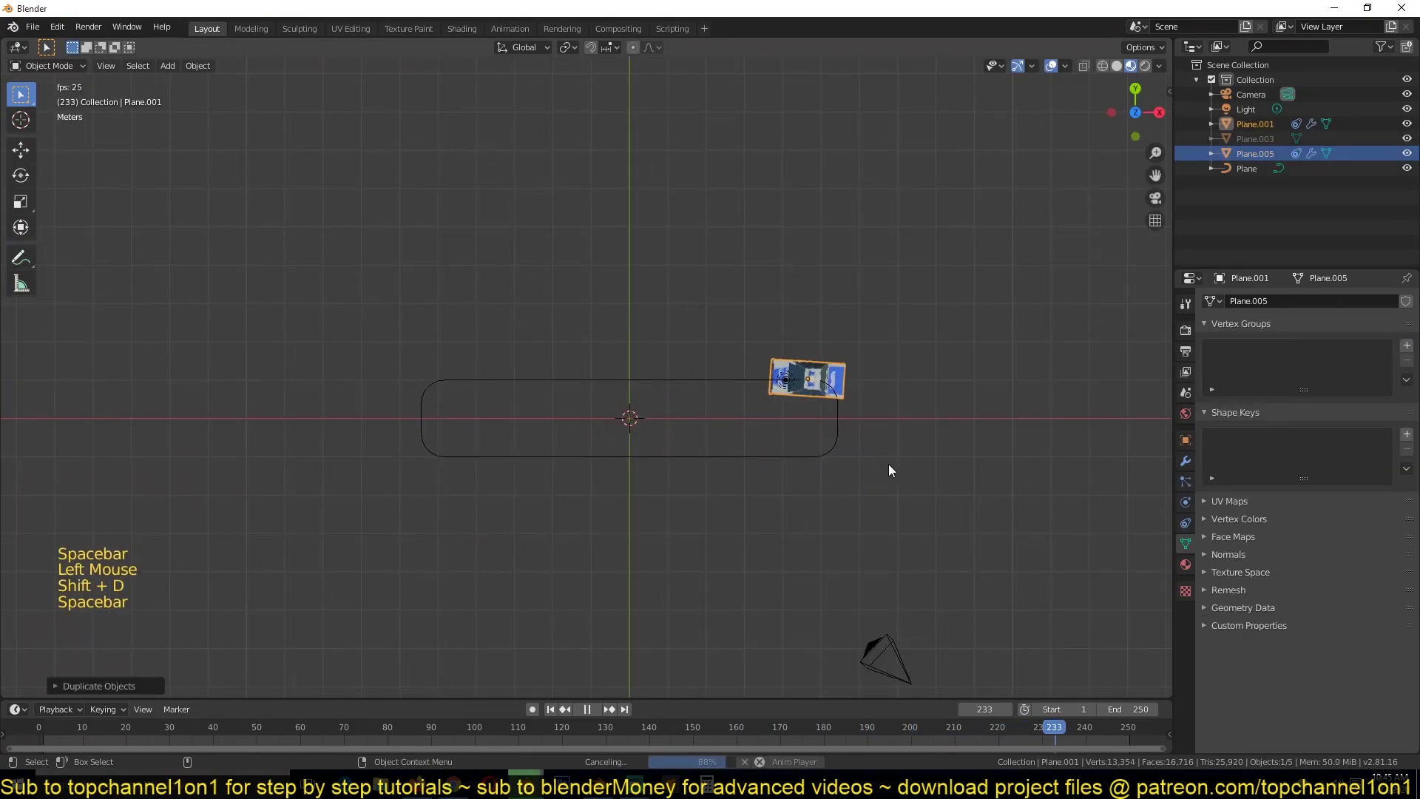
{"action": "key", "text": "space"}
{"action": "key", "text": "space"}
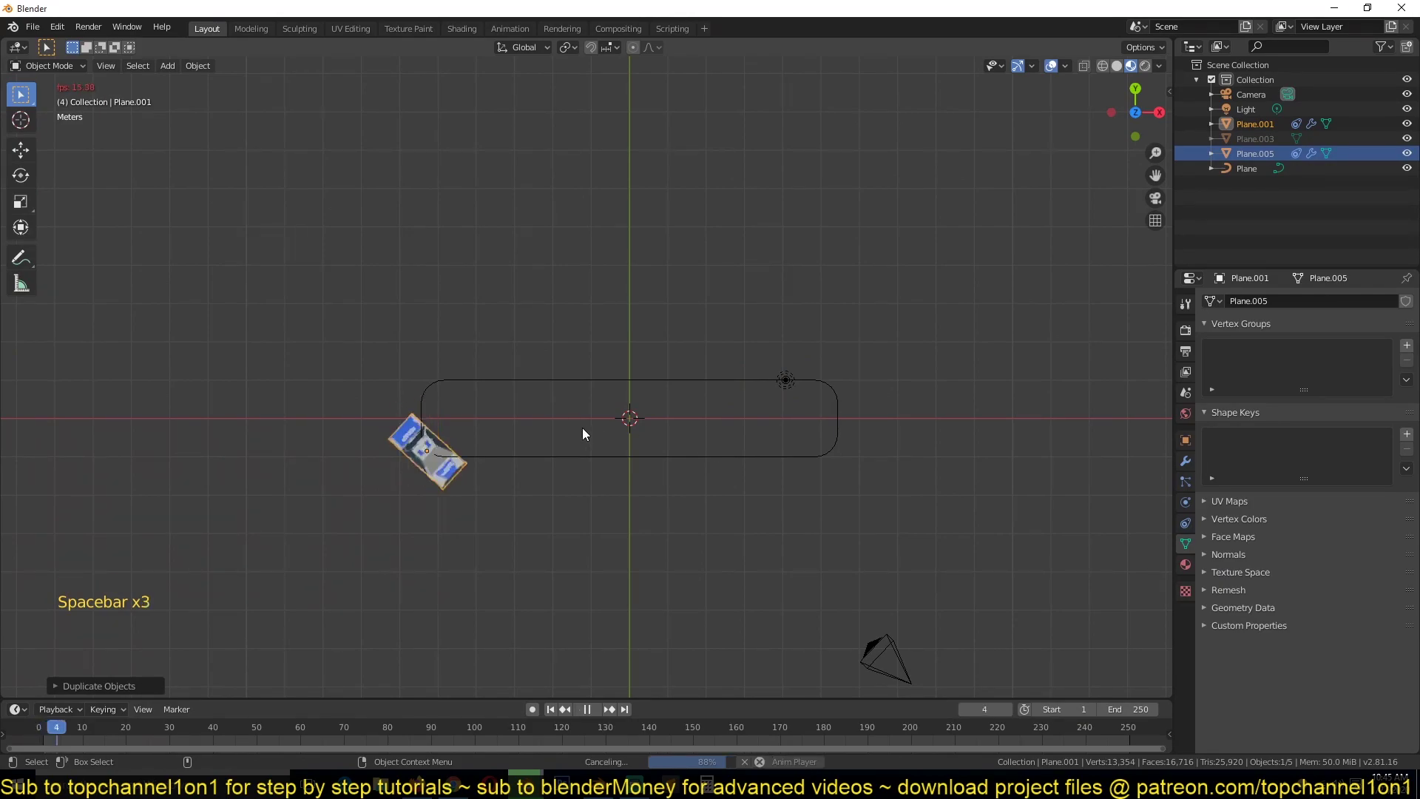
{"action": "key", "text": "space"}
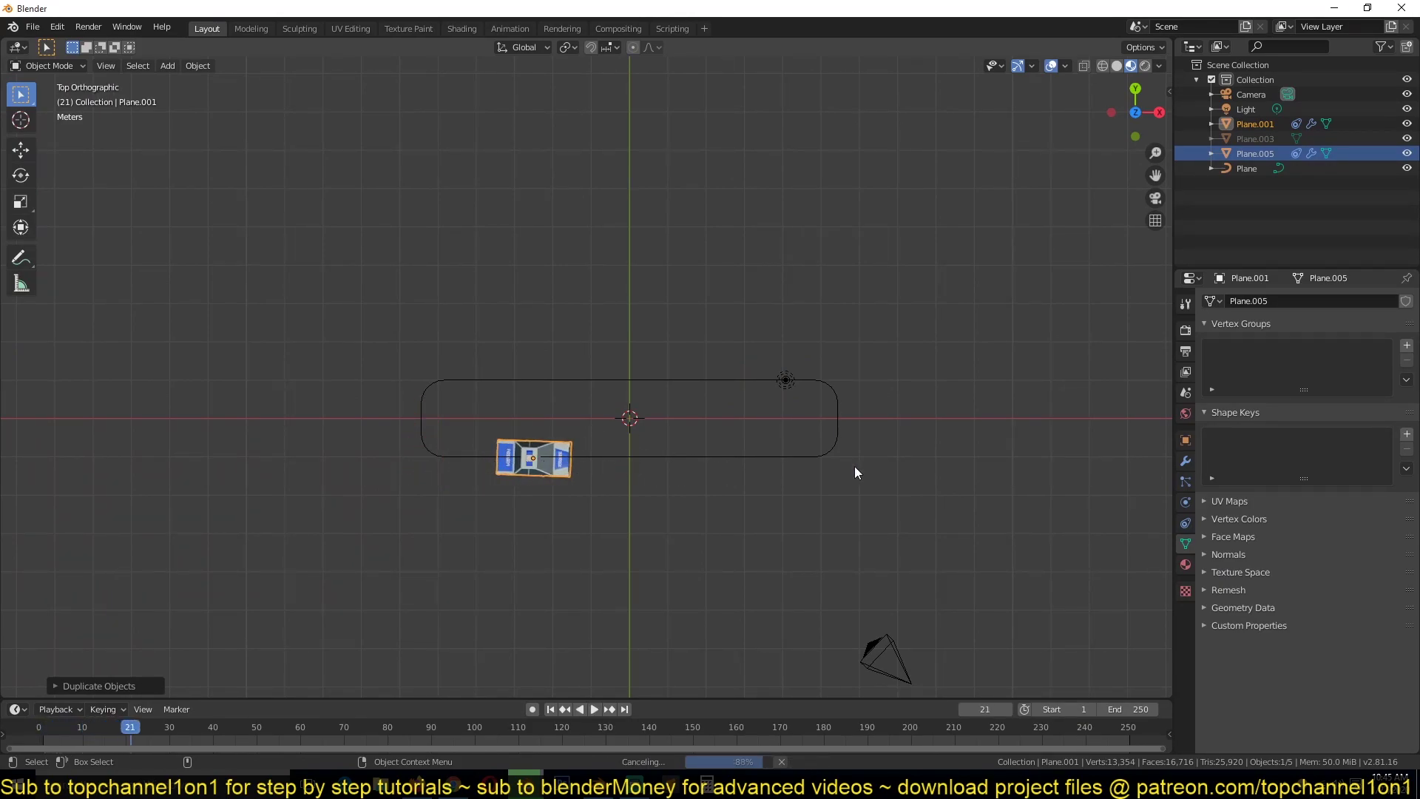
{"action": "left_click", "coordinate": [1186, 523]}
{"action": "left_click_drag", "start_coordinate": [1361, 409], "coordinate": [1273, 410]}
{"action": "key", "text": "space"}
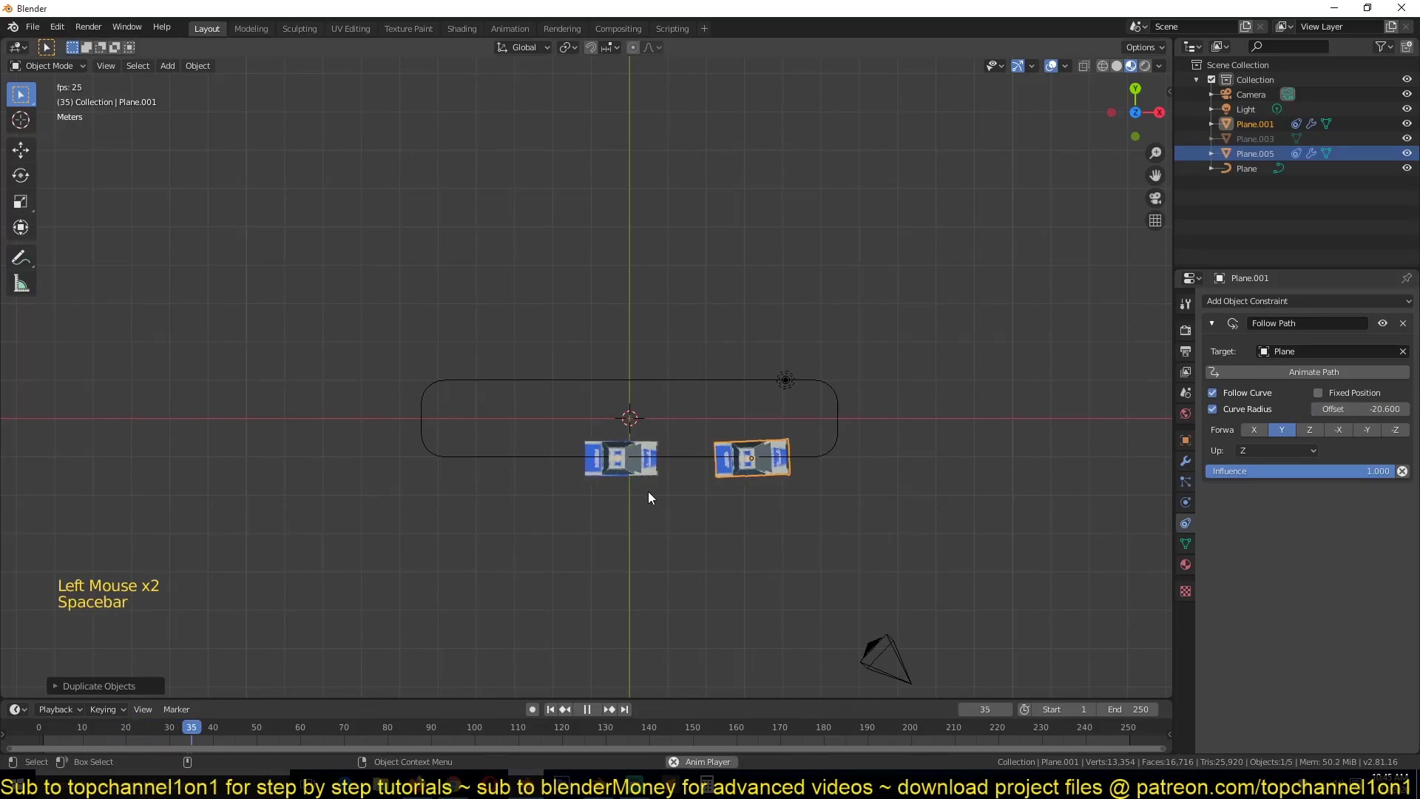
{"action": "key", "text": "space"}
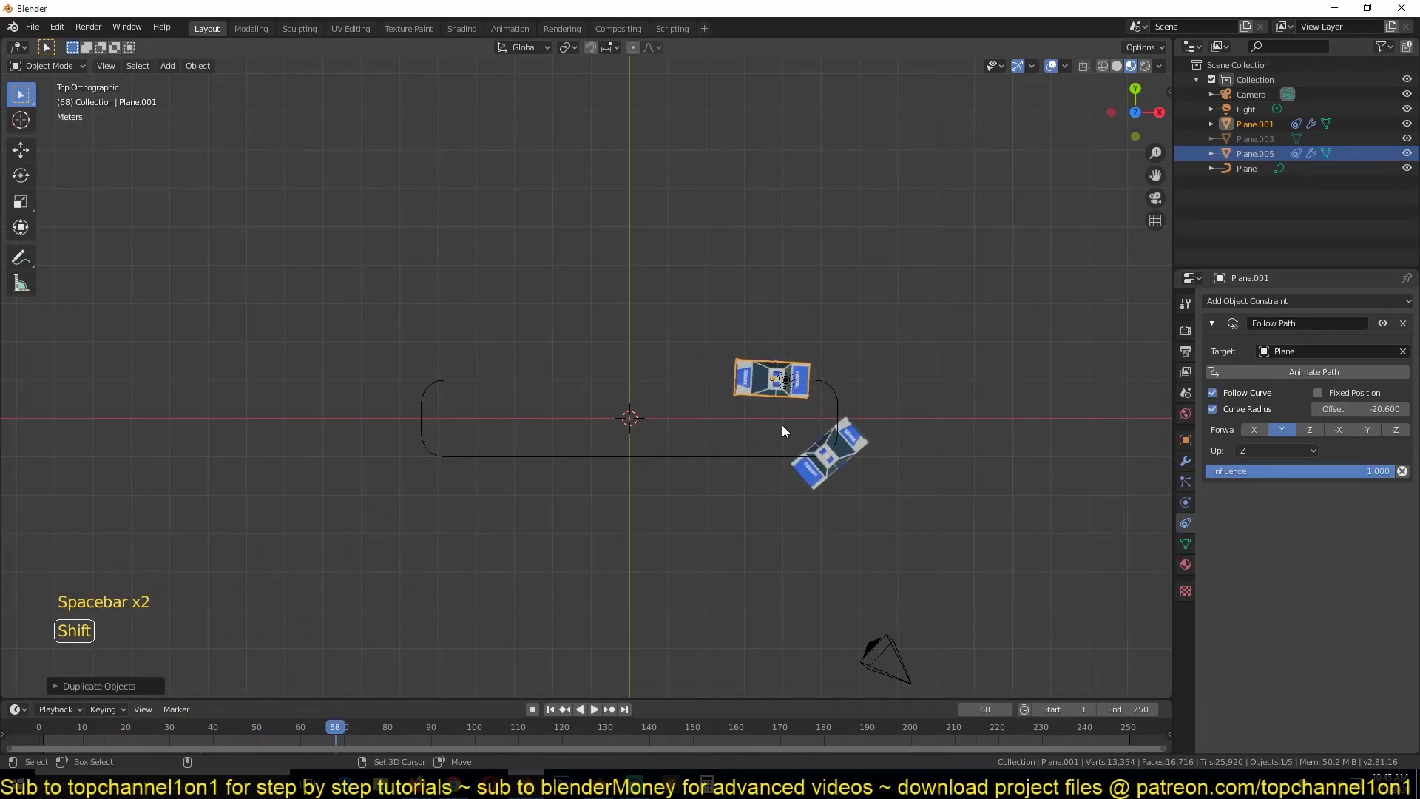
Add a third car with a Follow Path offset of about -59.7.
{"action": "key", "text": "shift+d"}
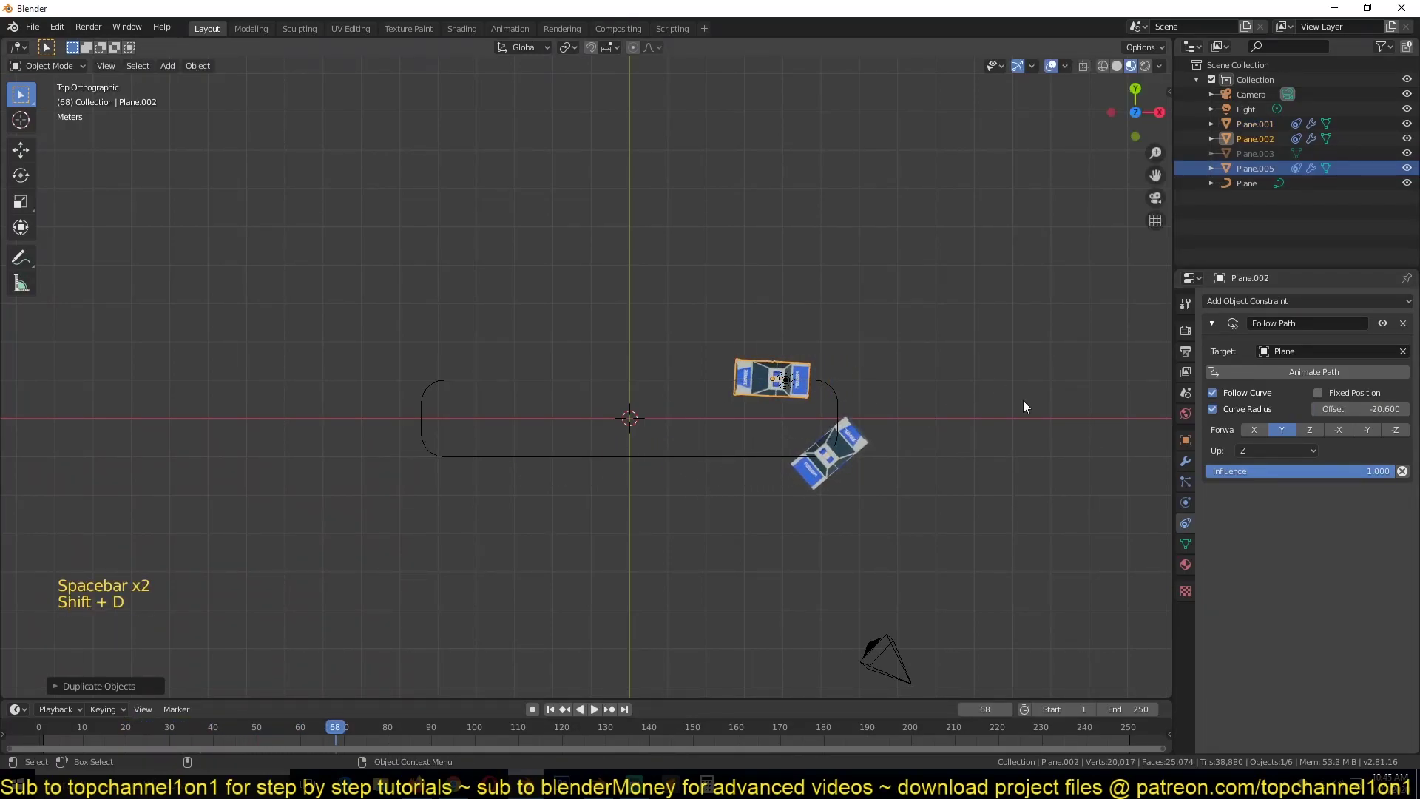
{"action": "left_click", "coordinate": [1364, 413]}
{"action": "left_click_drag", "start_coordinate": [1364, 411], "coordinate": [1343, 412]}
{"action": "key", "text": "space"}
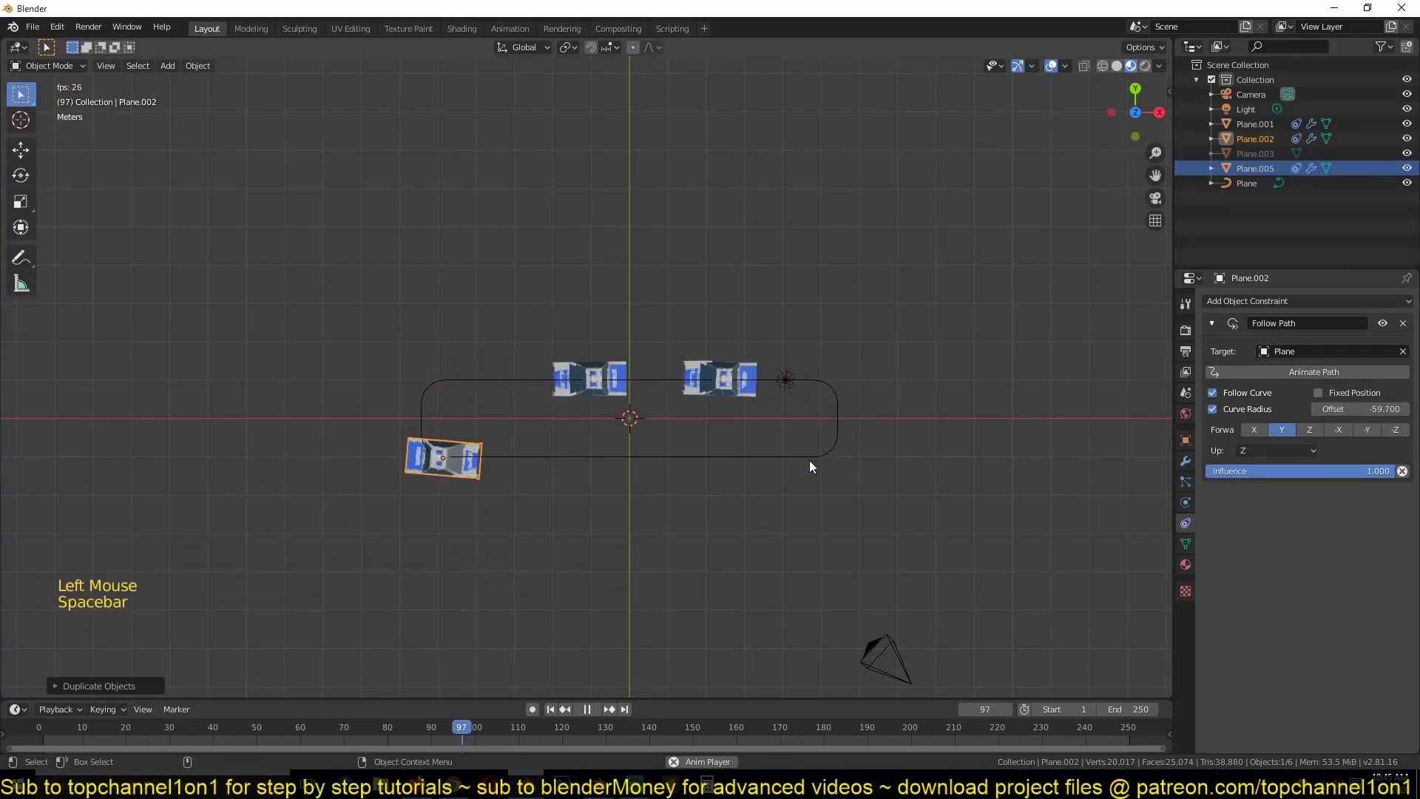
{"action": "key", "text": "space"}
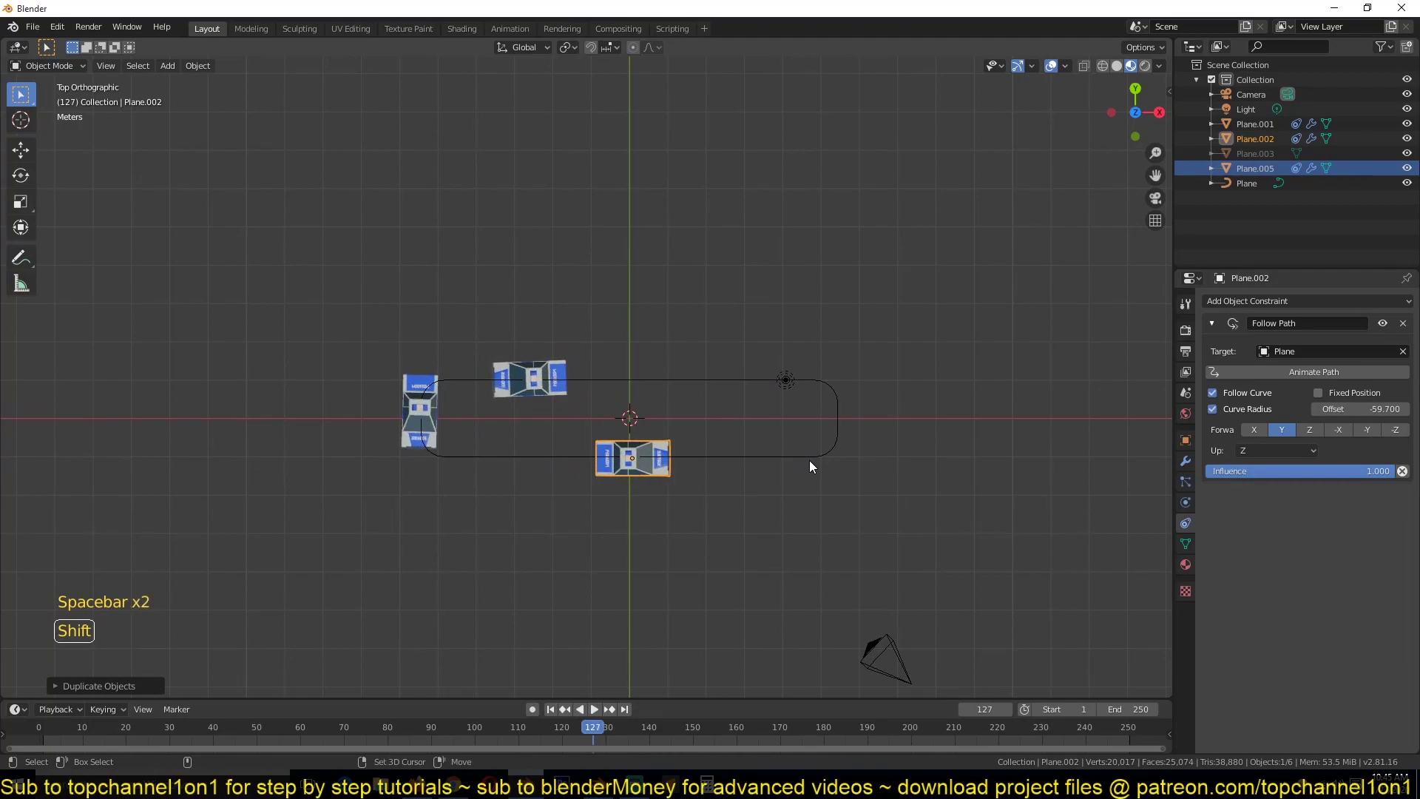
Add a fourth car with offset about -81.1 and play to check the spacing.
{"action": "key", "text": "shift+d"}
{"action": "left_click", "coordinate": [810, 461]}
{"action": "left_click_drag", "start_coordinate": [1362, 409], "coordinate": [1330, 409]}
{"action": "key", "text": "space"}
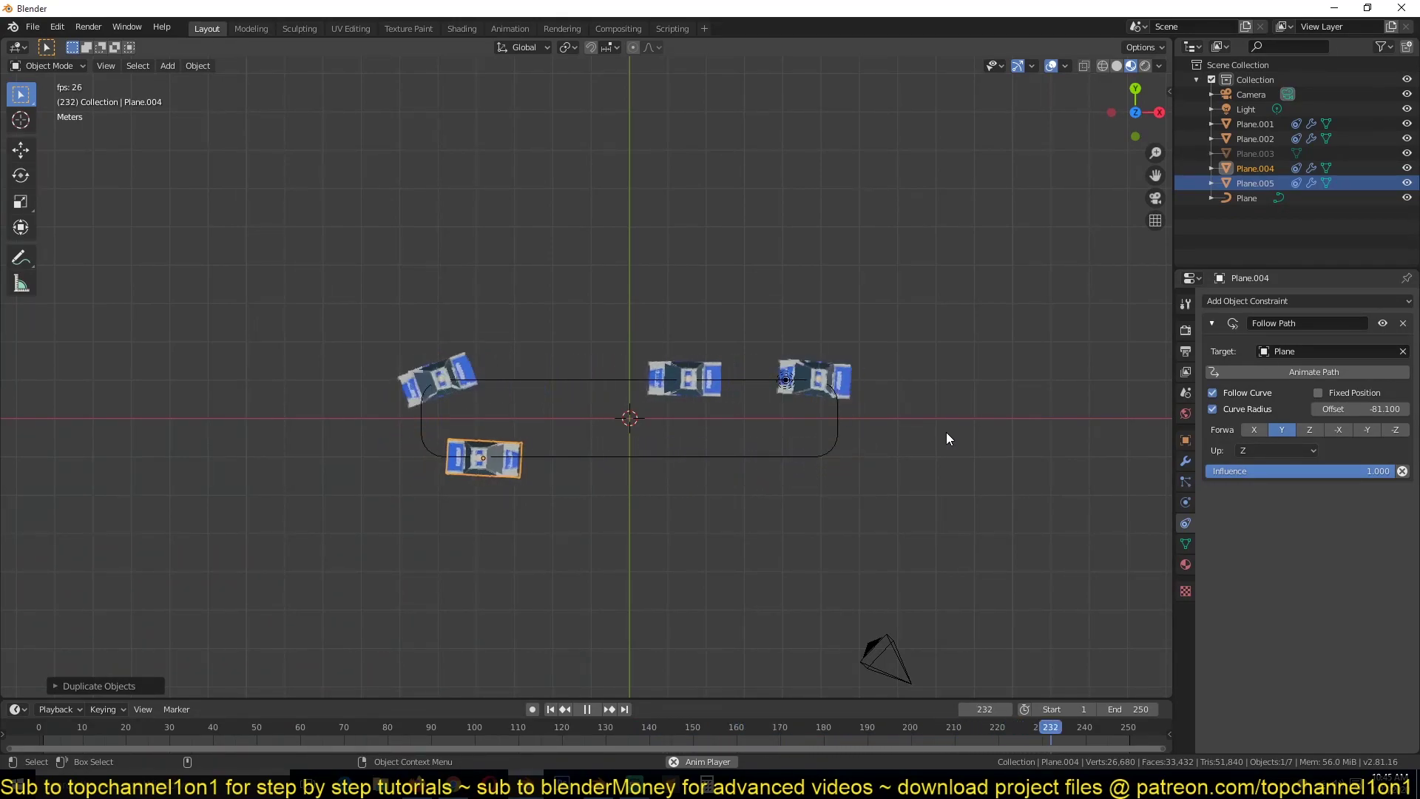
{"action": "key", "text": "space"}
Orbit around the road scene and replay the car animation from an earlier frame.
{"action": "middle_click_drag", "start_coordinate": [762, 443], "coordinate": [786, 307]}
{"action": "scroll", "coordinate": [751, 412], "scroll_direction": "up", "scroll_amount": 3}
{"action": "key", "text": "space"}
{"action": "key", "text": "space"}
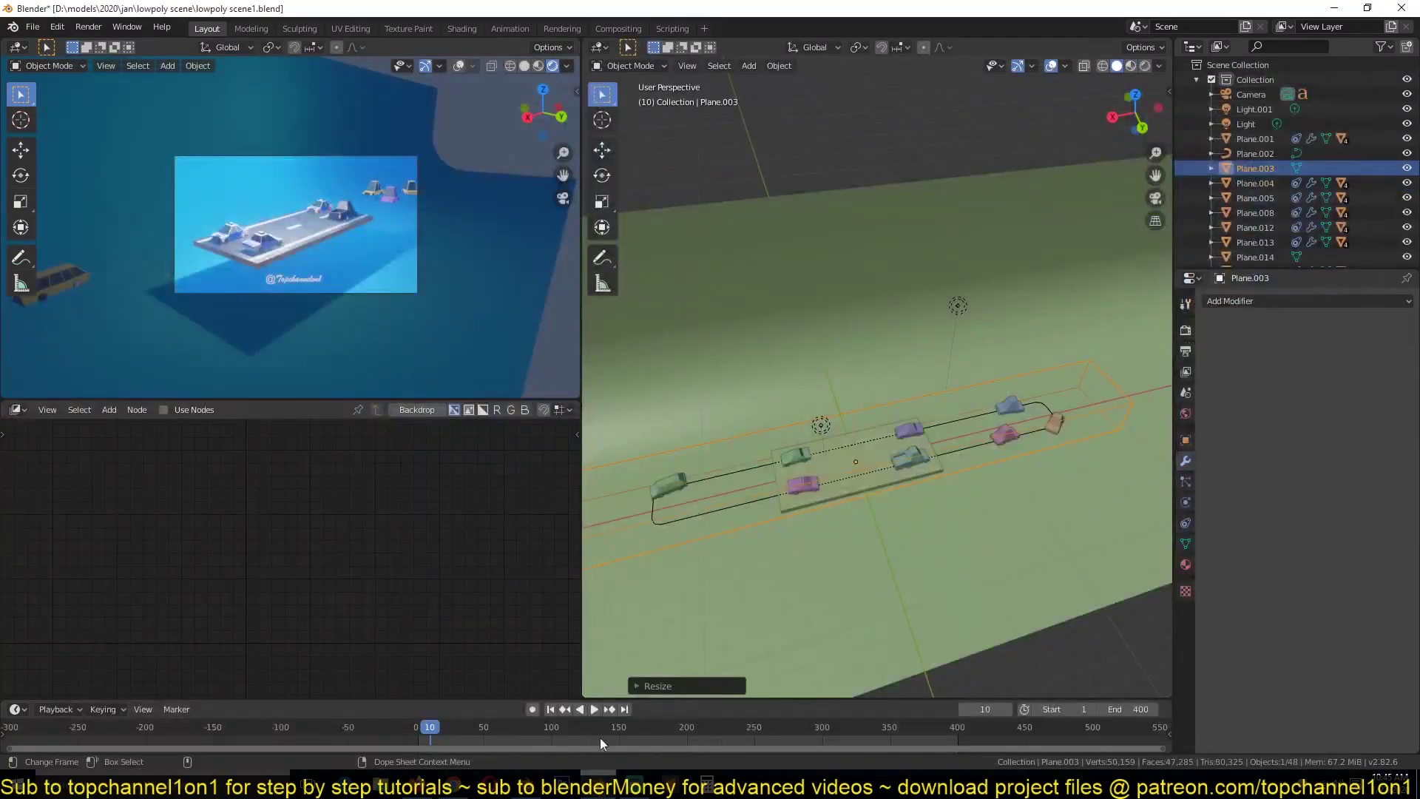
{"action": "scroll", "coordinate": [780, 491], "scroll_direction": "up", "scroll_amount": 3}
{"action": "middle_click_drag", "start_coordinate": [780, 491], "coordinate": [967, 357]}
{"action": "middle_click_drag", "start_coordinate": [866, 363], "coordinate": [868, 382]}
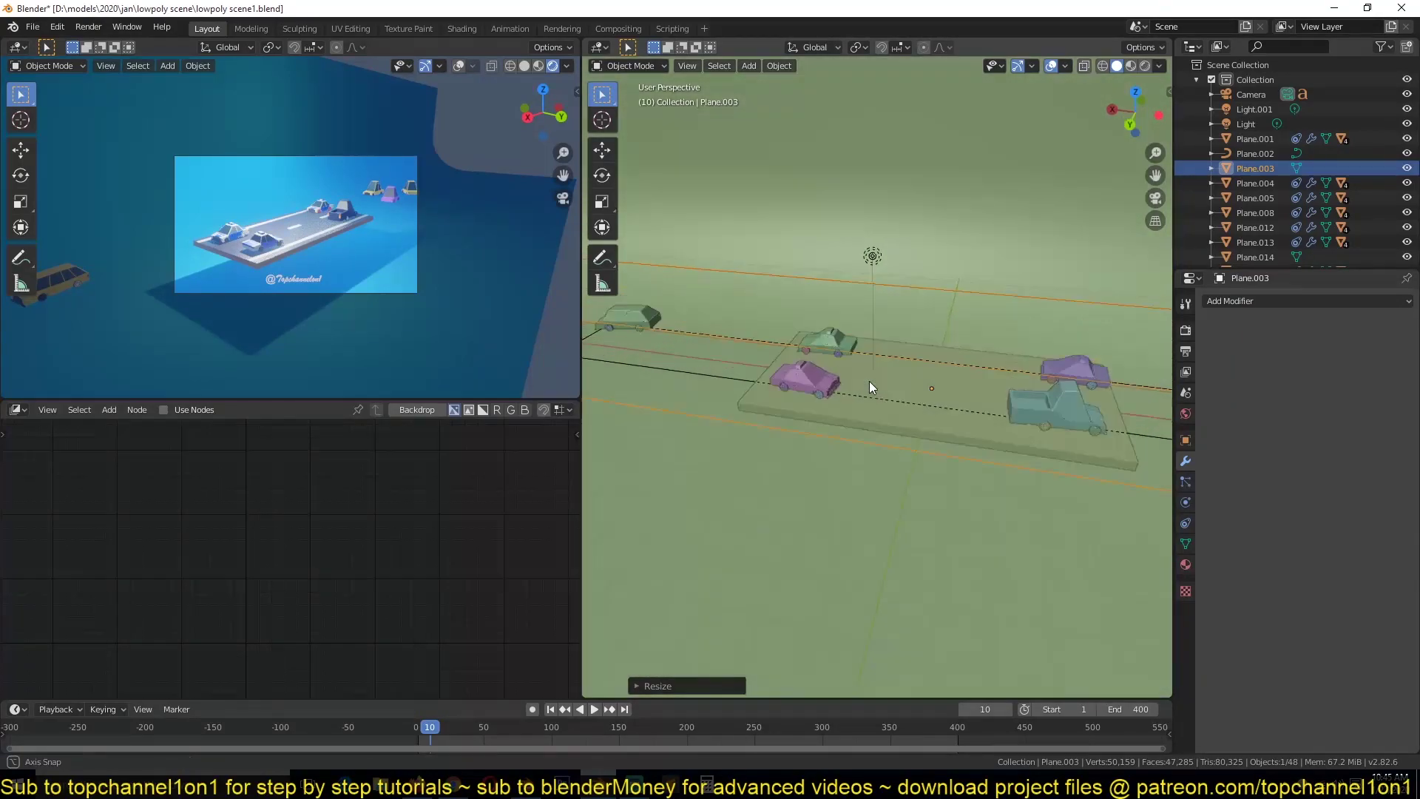
{"action": "left_click", "coordinate": [428, 731]}
{"action": "key", "text": "space"}
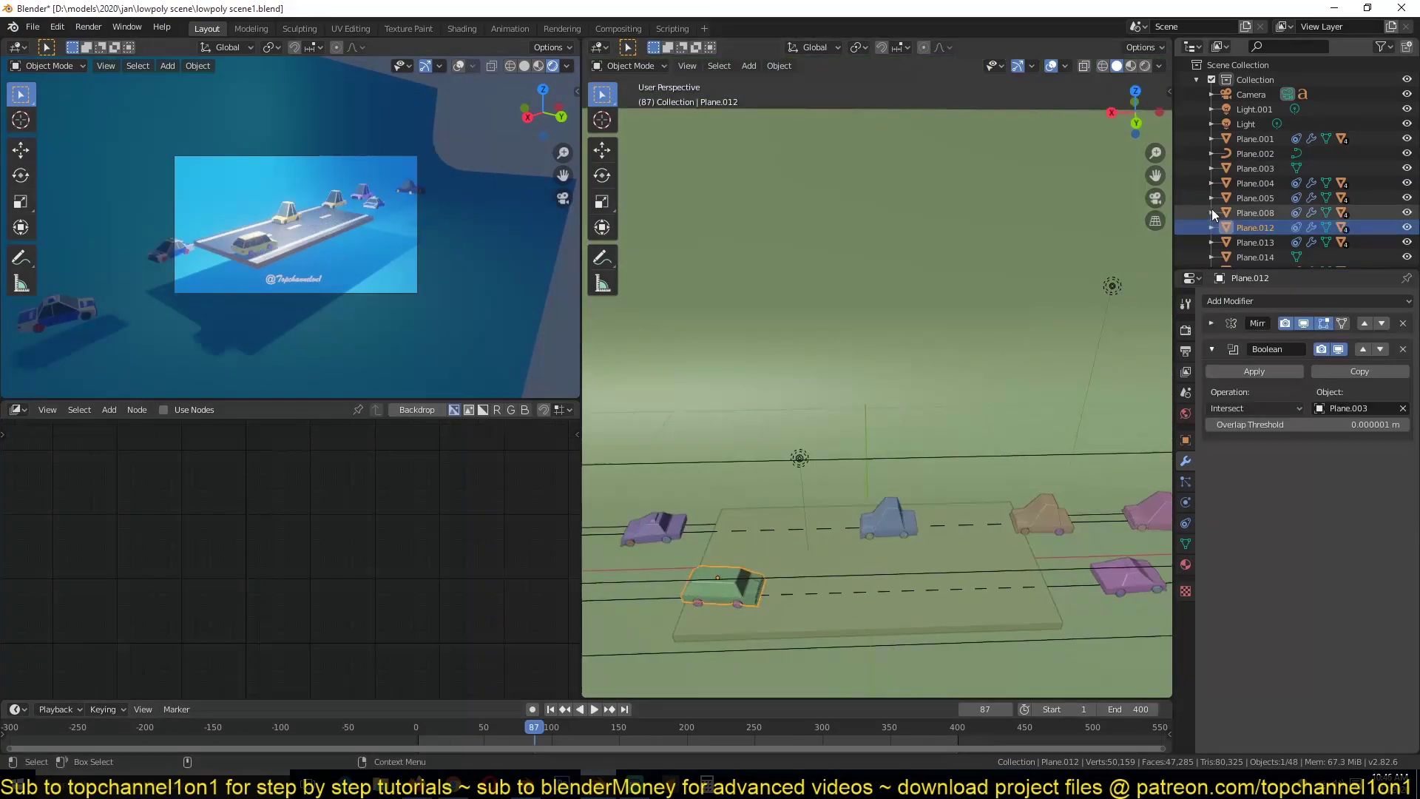
{"action": "scroll", "coordinate": [1214, 206], "scroll_direction": "down", "scroll_amount": 2}
Show collection 2's objects and switch the viewport to Material Preview.
{"action": "left_click", "coordinate": [1213, 252]}
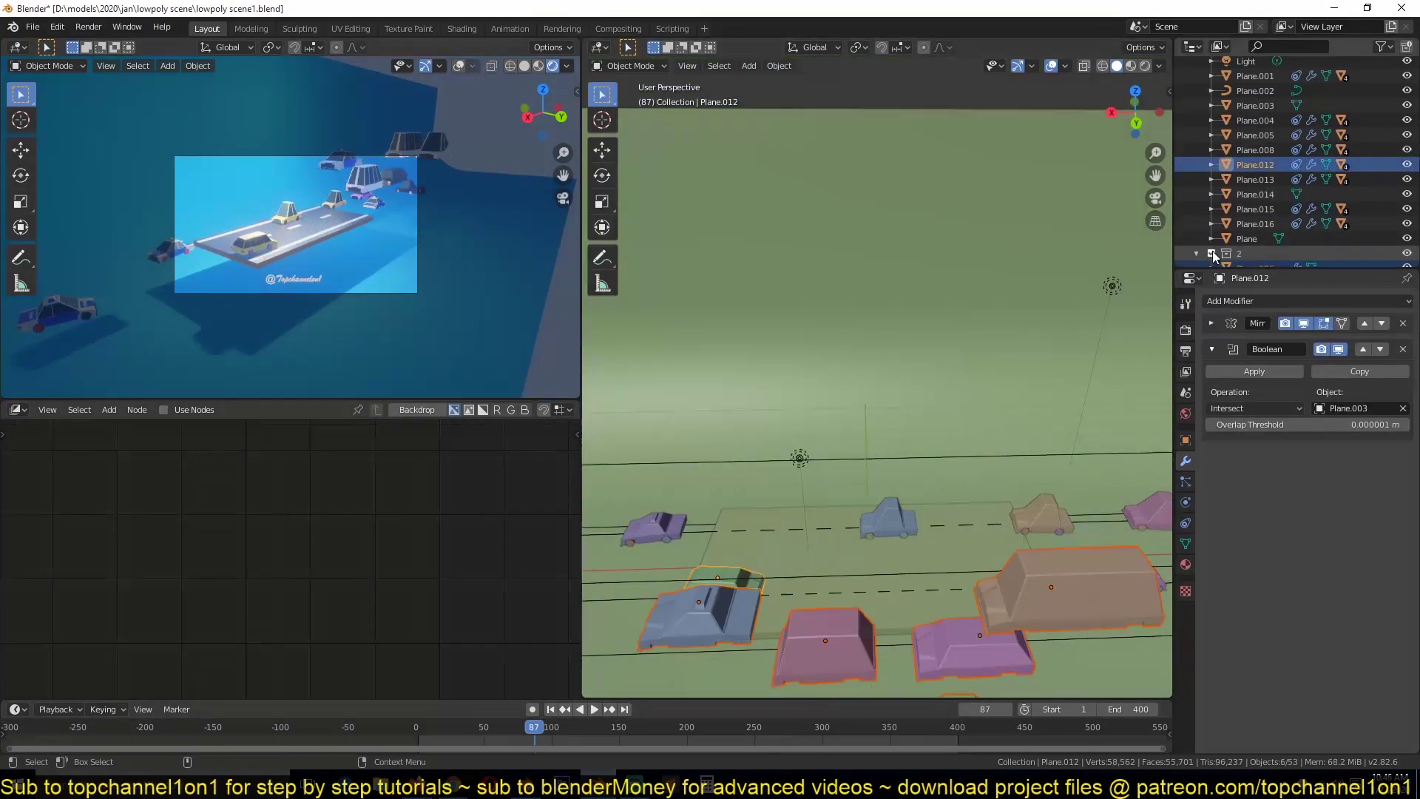
{"action": "scroll", "coordinate": [975, 246], "scroll_direction": "down", "scroll_amount": 8}
{"action": "mouse_move", "coordinate": [975, 246]}
{"action": "middle_mouse_down"}
{"action": "mouse_move", "coordinate": [899, 291]}
{"action": "mouse_move", "coordinate": [836, 287]}
{"action": "mouse_move", "coordinate": [983, 219]}
{"action": "middle_mouse_up"}
{"action": "scroll", "coordinate": [1028, 237], "scroll_direction": "up", "scroll_amount": 6}
{"action": "left_click", "coordinate": [1131, 65]}
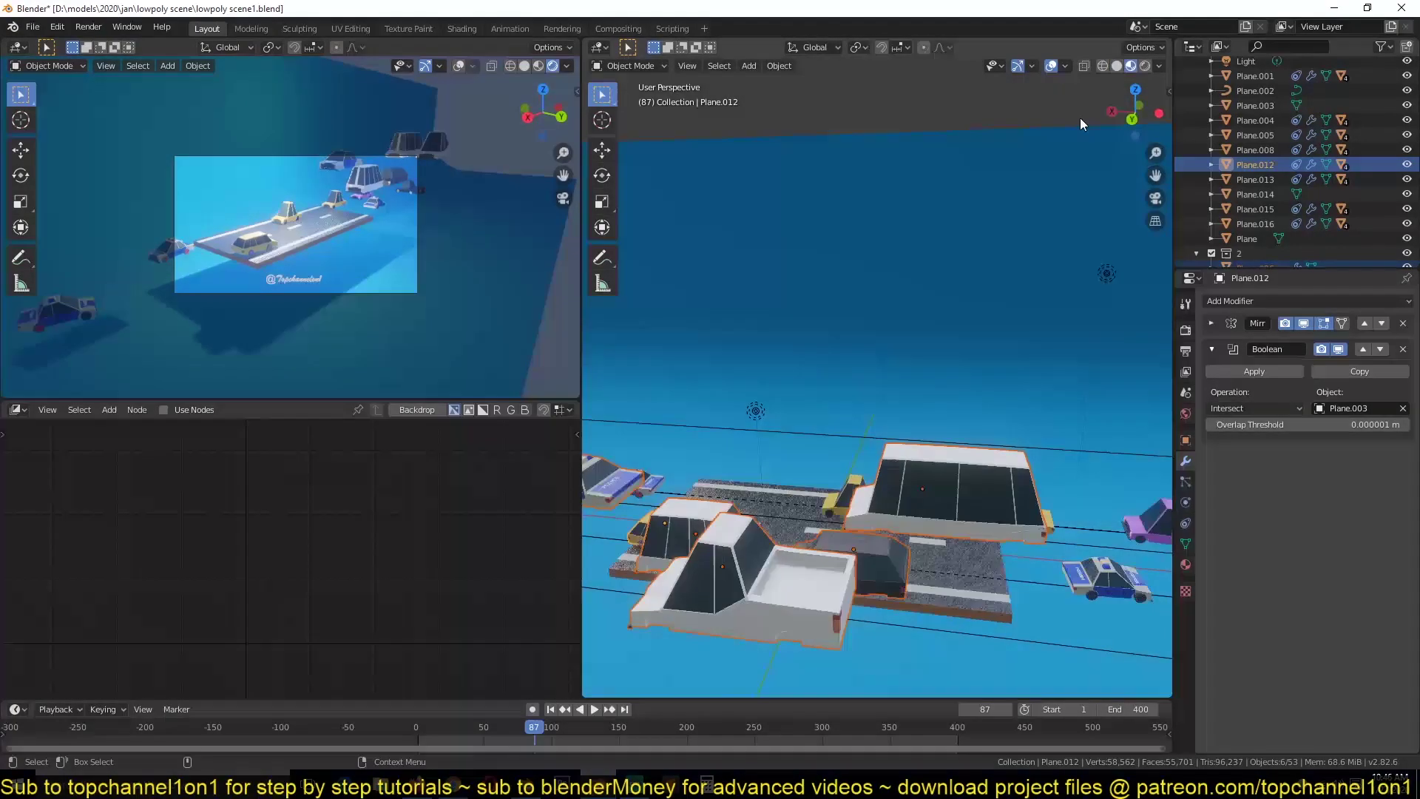
{"action": "scroll", "coordinate": [1025, 219], "scroll_direction": "down", "scroll_amount": 4}
Select four cars, including the blue police car, and copy them with Ctrl+C.
{"action": "left_click", "coordinate": [1038, 323]}
{"action": "scroll", "coordinate": [1038, 322], "scroll_direction": "up", "scroll_amount": 6}
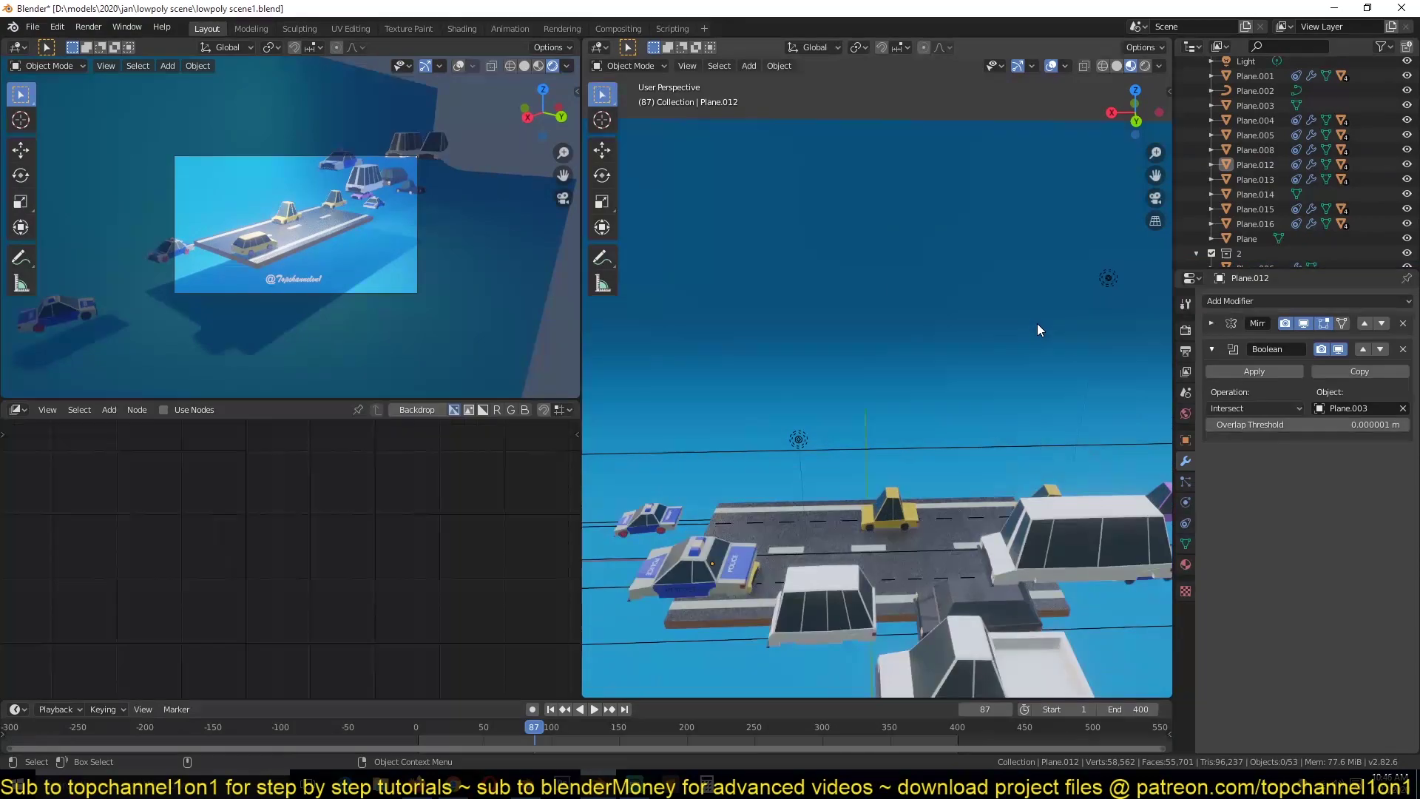
{"action": "middle_click_drag", "start_coordinate": [1037, 322], "coordinate": [892, 343]}
{"action": "left_click", "coordinate": [880, 411]}
{"action": "left_click", "coordinate": [912, 357]}
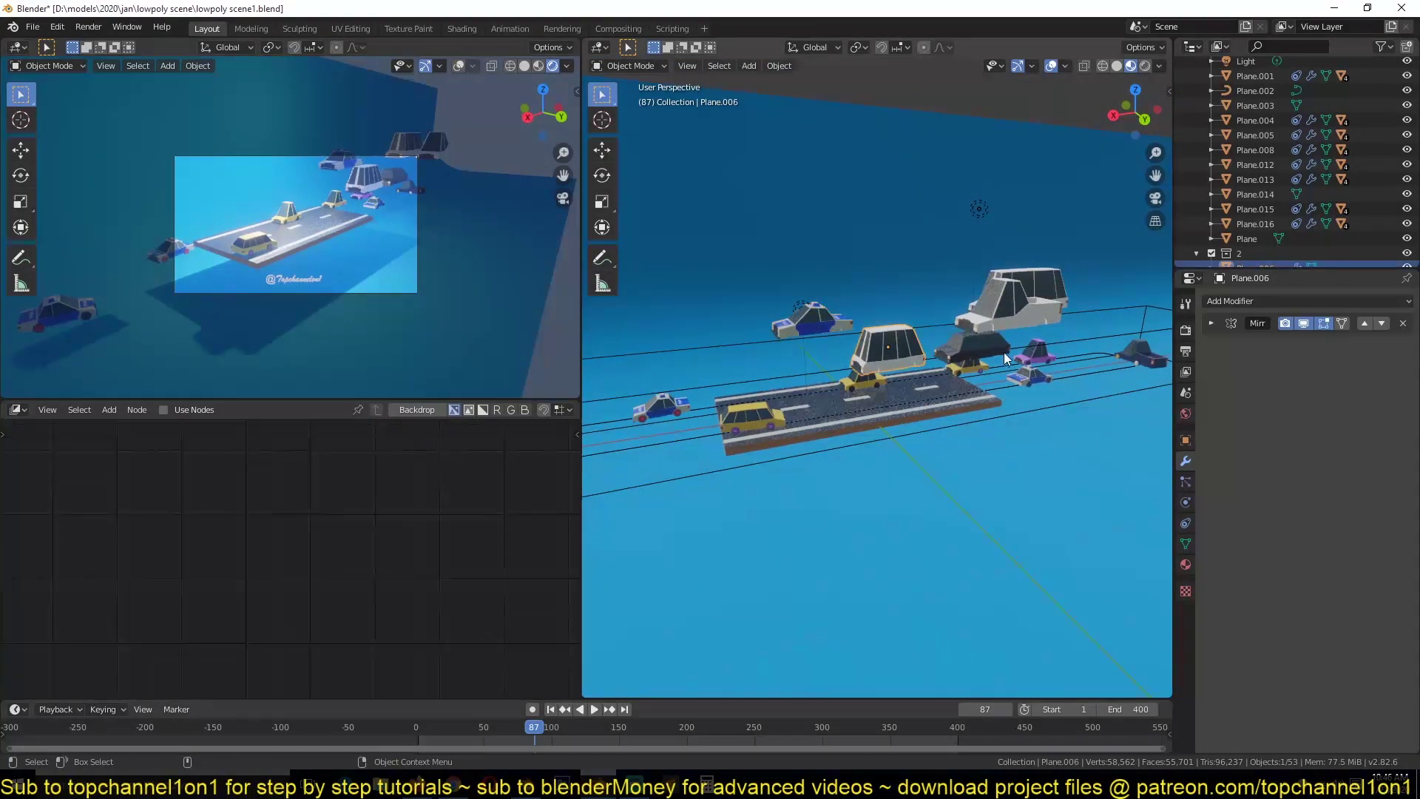
{"action": "left_click", "coordinate": [1008, 341], "text": "shift"}
{"action": "left_click", "coordinate": [1028, 308], "text": "shift"}
{"action": "left_click", "coordinate": [1048, 278], "text": "shift"}
{"action": "middle_click_drag", "start_coordinate": [931, 341], "coordinate": [903, 343]}
{"action": "key", "text": "ctrl+c"}
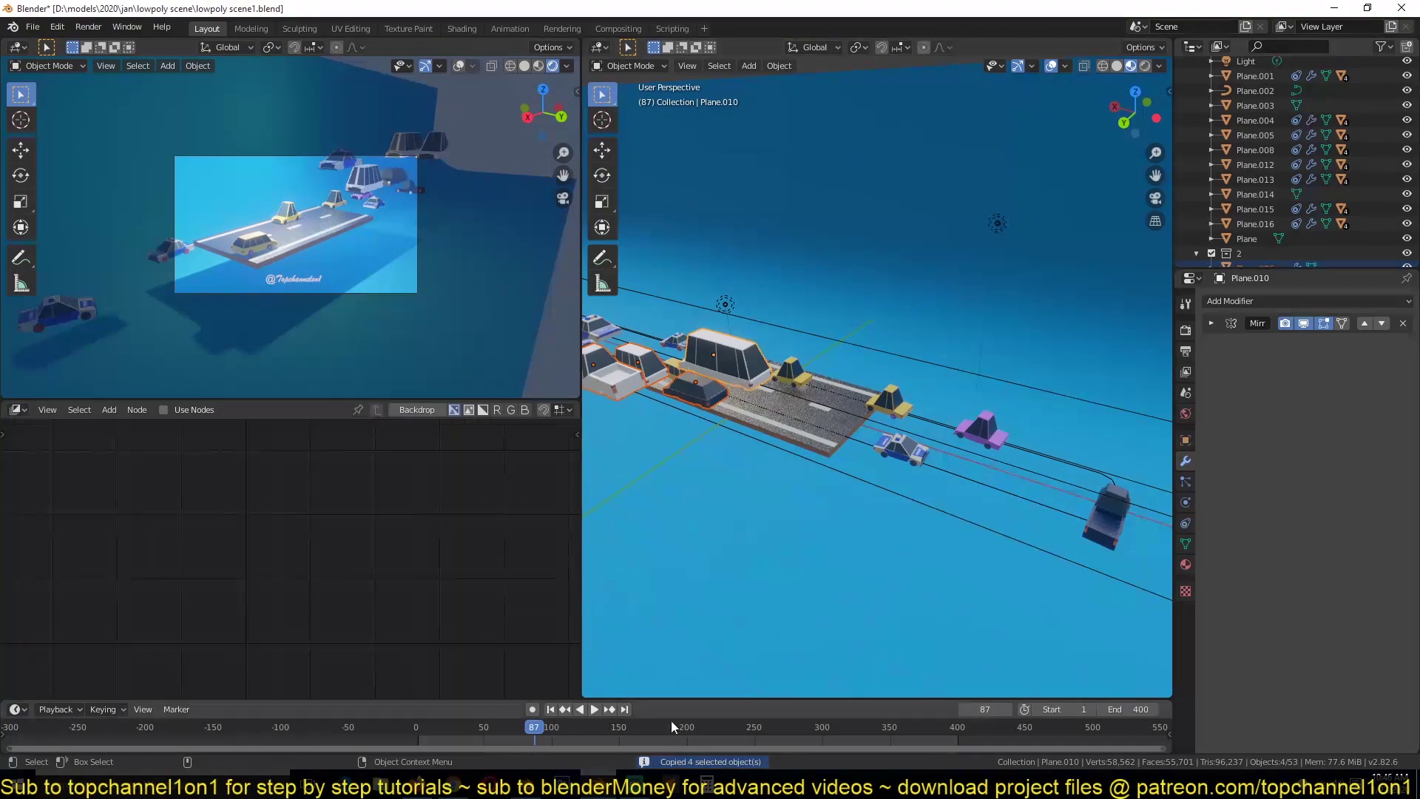
Paste the four copied cars into the highway scene file.
{"action": "key", "text": "alt+Tab"}
{"action": "left_click", "coordinate": [659, 666]}
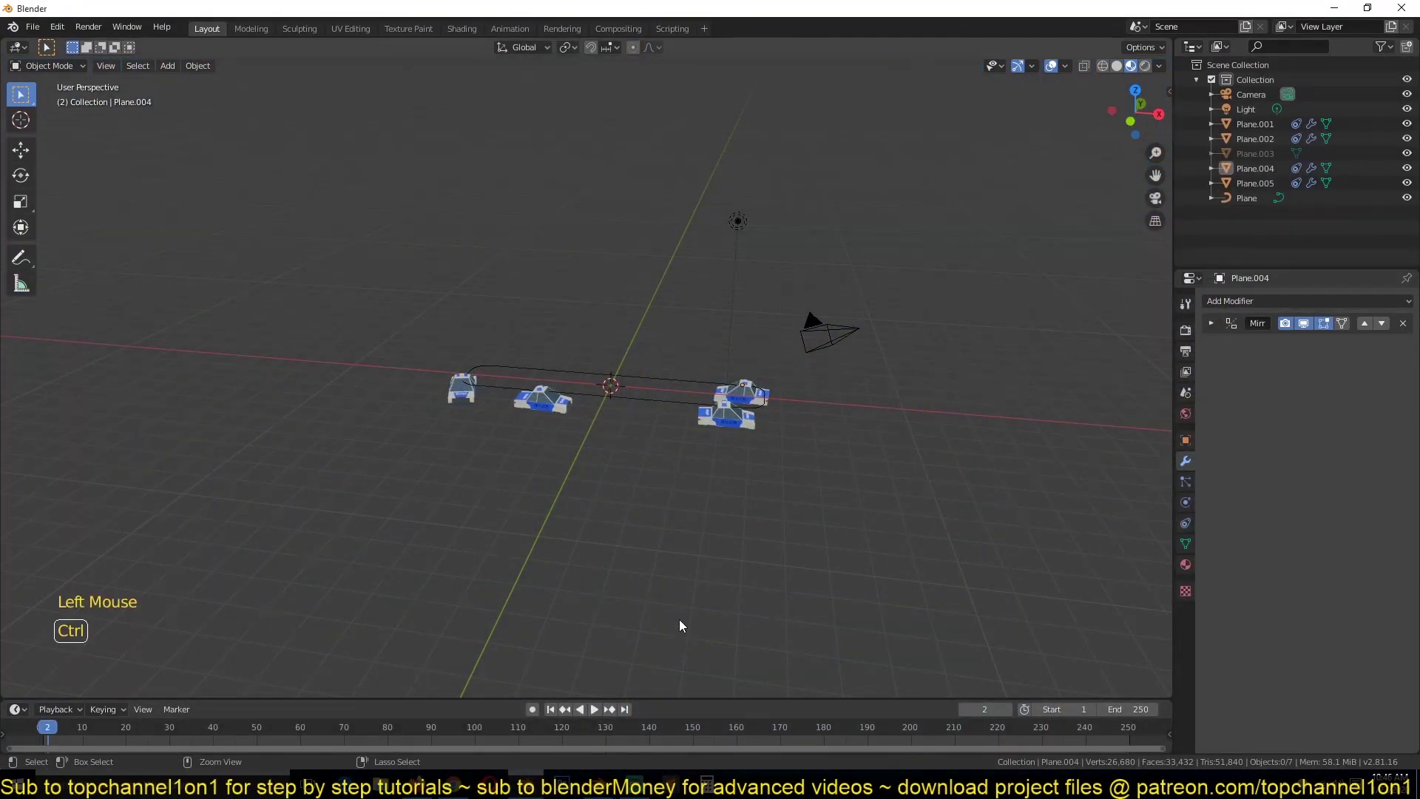
{"action": "key", "text": "ctrl+v"}
{"action": "scroll", "coordinate": [736, 396], "scroll_direction": "up", "scroll_amount": 2}
{"action": "key", "text": "alt+a"}
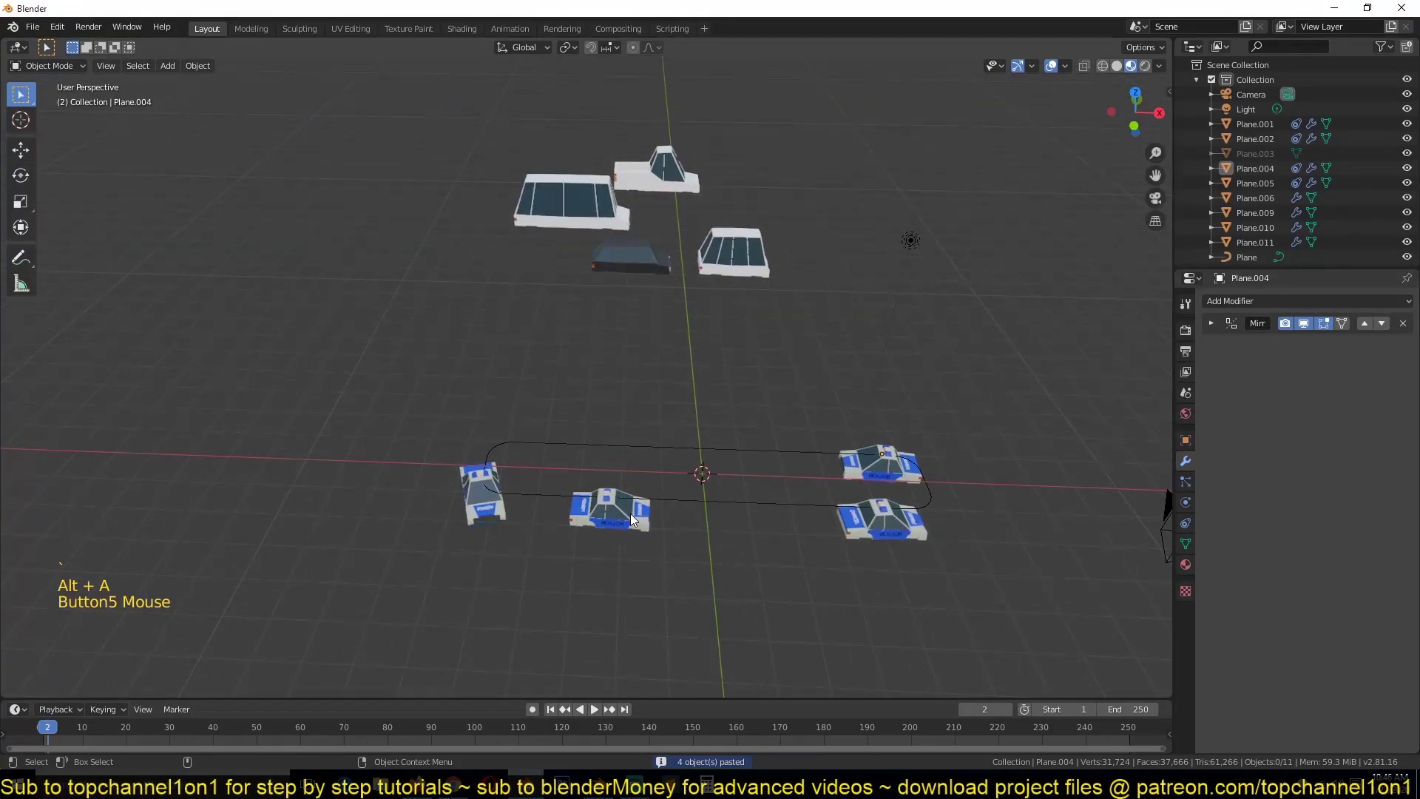
Link the dark car's mesh to the front police car Plane.001.
{"action": "left_click", "coordinate": [633, 519]}
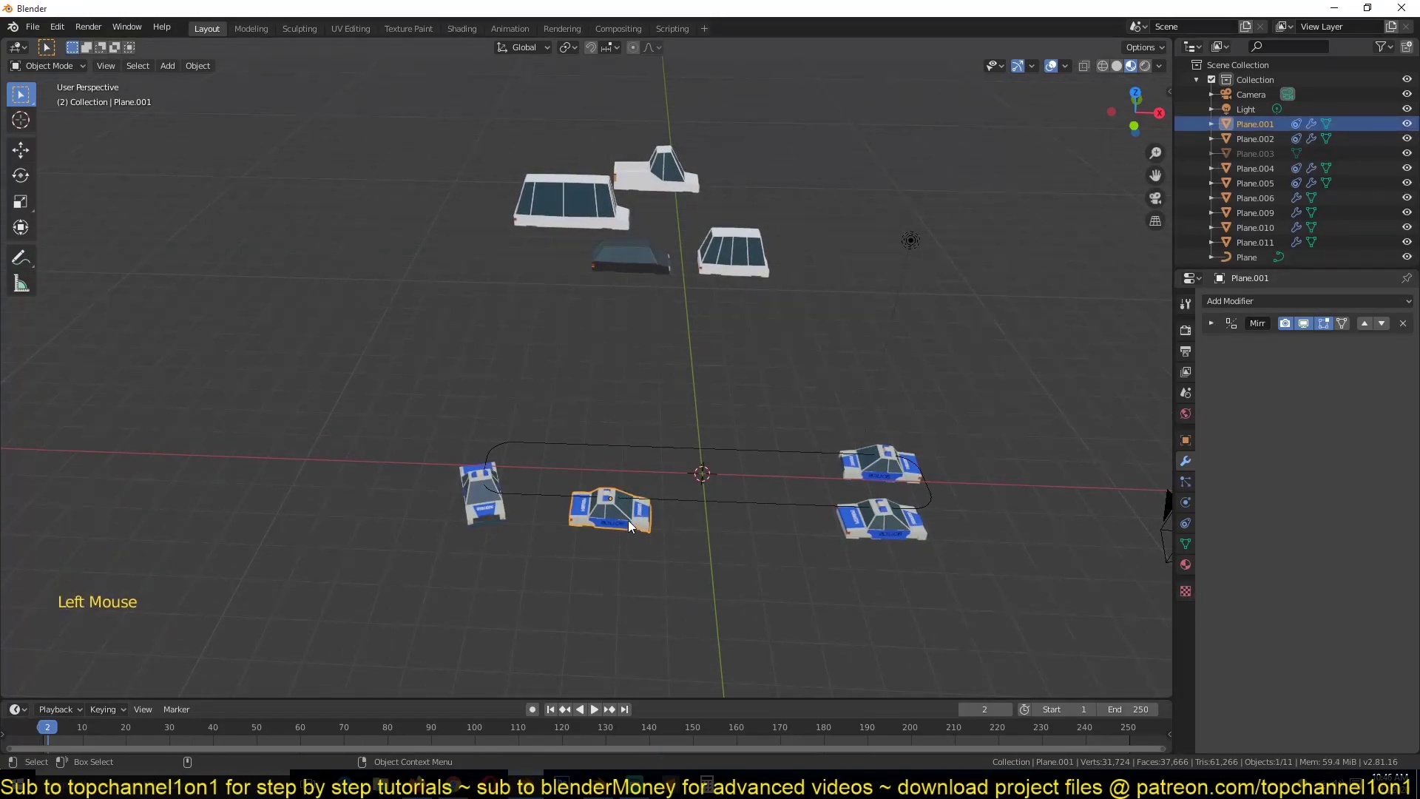
{"action": "left_click", "coordinate": [645, 261], "text": "shift"}
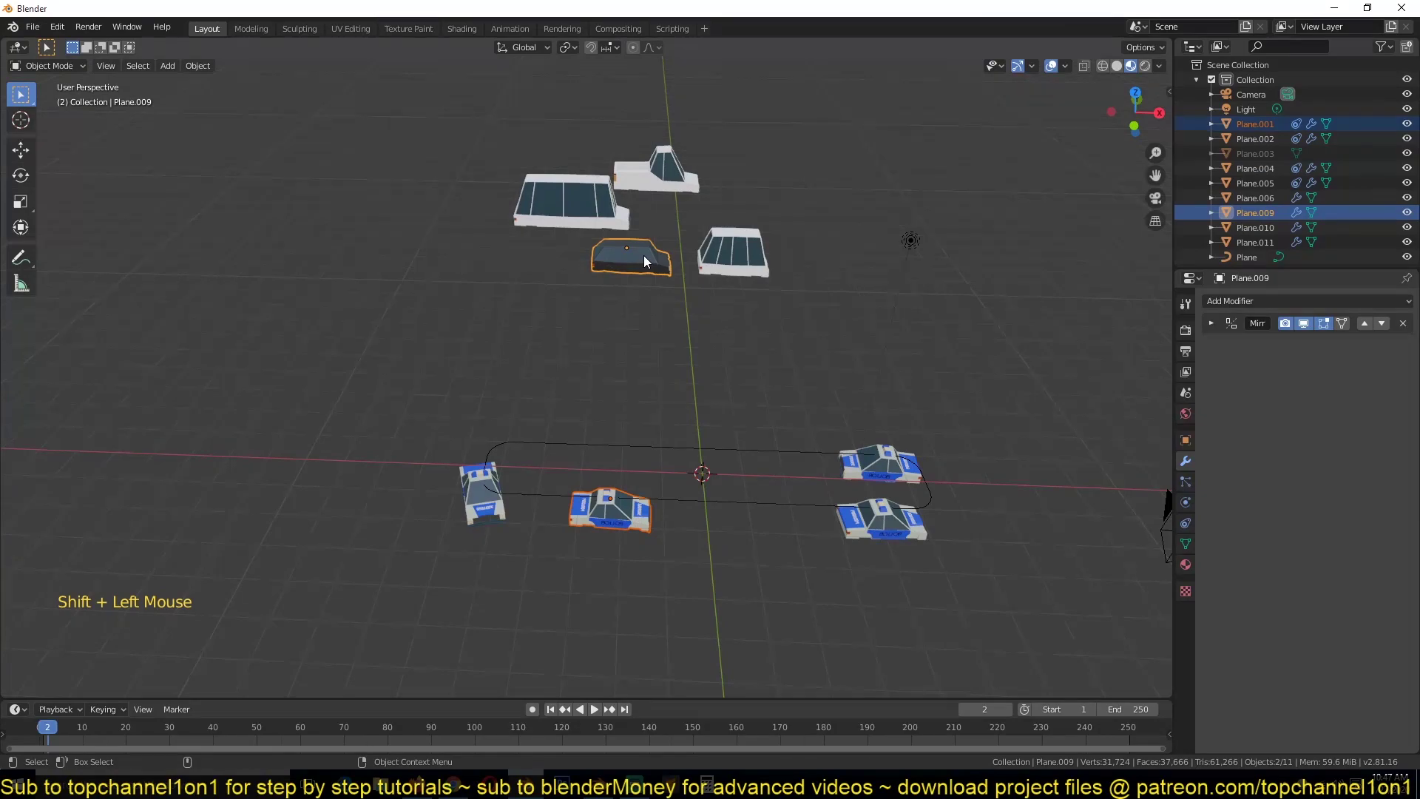
{"action": "key", "text": "ctrl+l"}
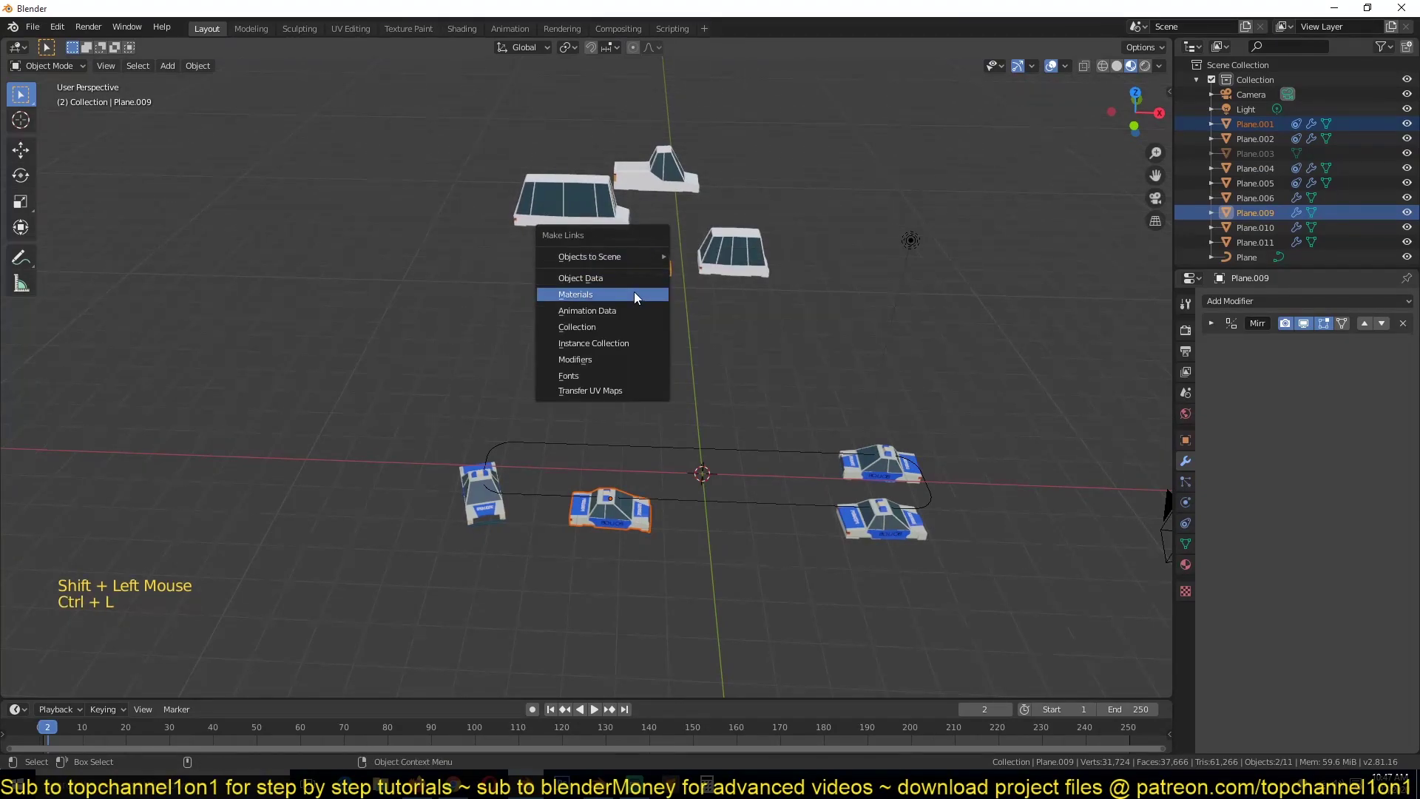
{"action": "left_click", "coordinate": [635, 280]}
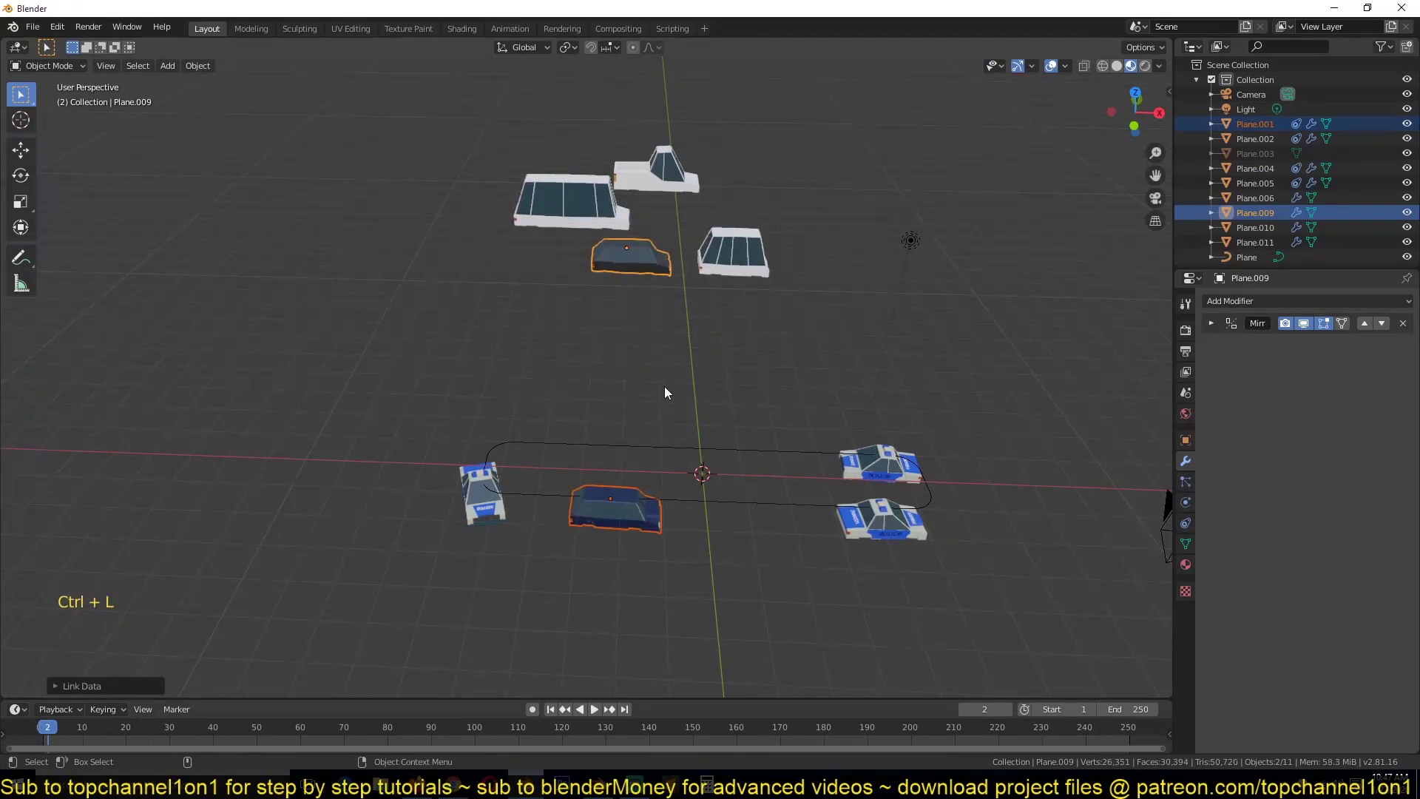
{"action": "key", "text": "alt+a"}
{"action": "left_click", "coordinate": [655, 492]}
{"action": "left_click", "coordinate": [655, 492]}
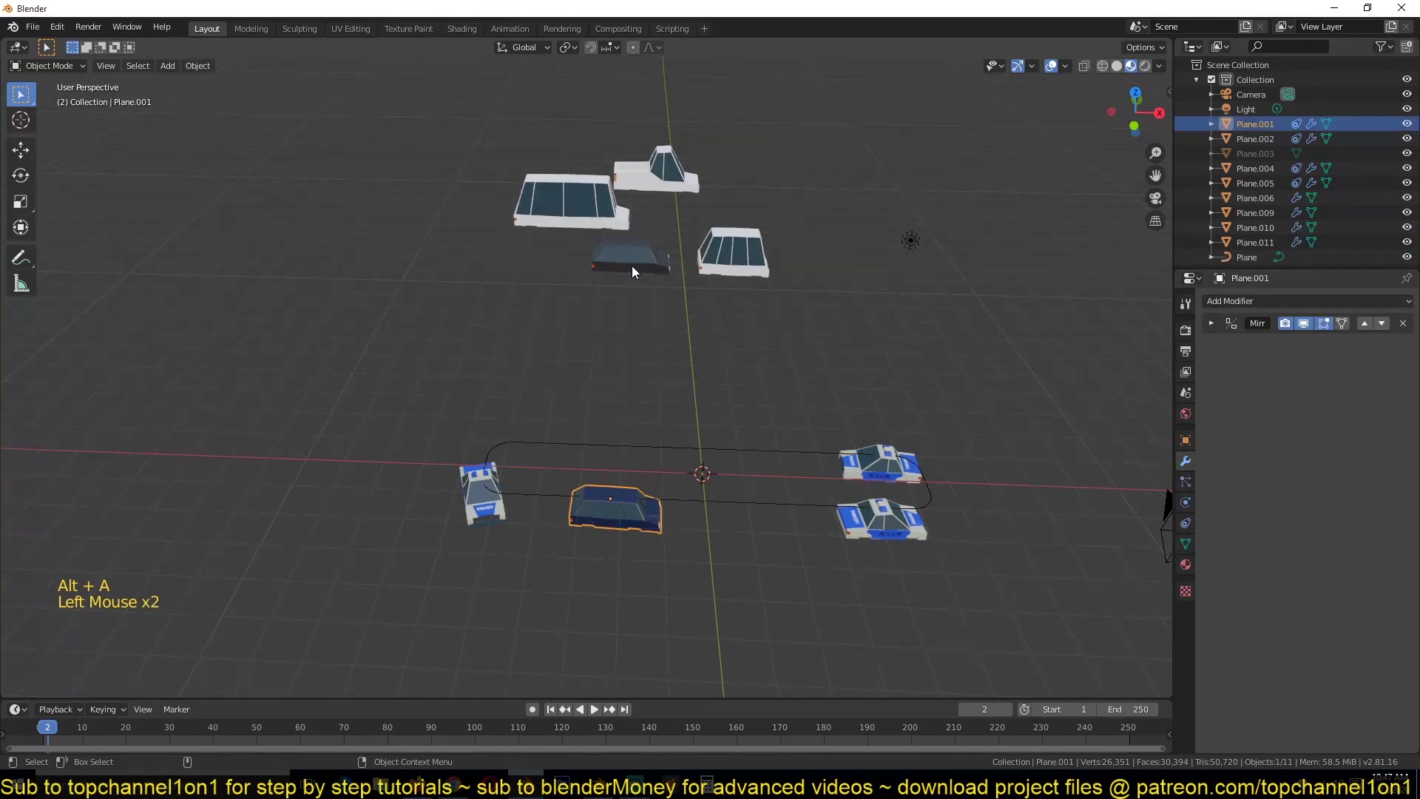
{"action": "left_click", "coordinate": [632, 265]}
Give police car Plane.002 the red pickup mesh and Plane.004 the yellow car mesh.
{"action": "left_click", "coordinate": [880, 518]}
{"action": "left_click", "coordinate": [651, 173], "text": "shift"}
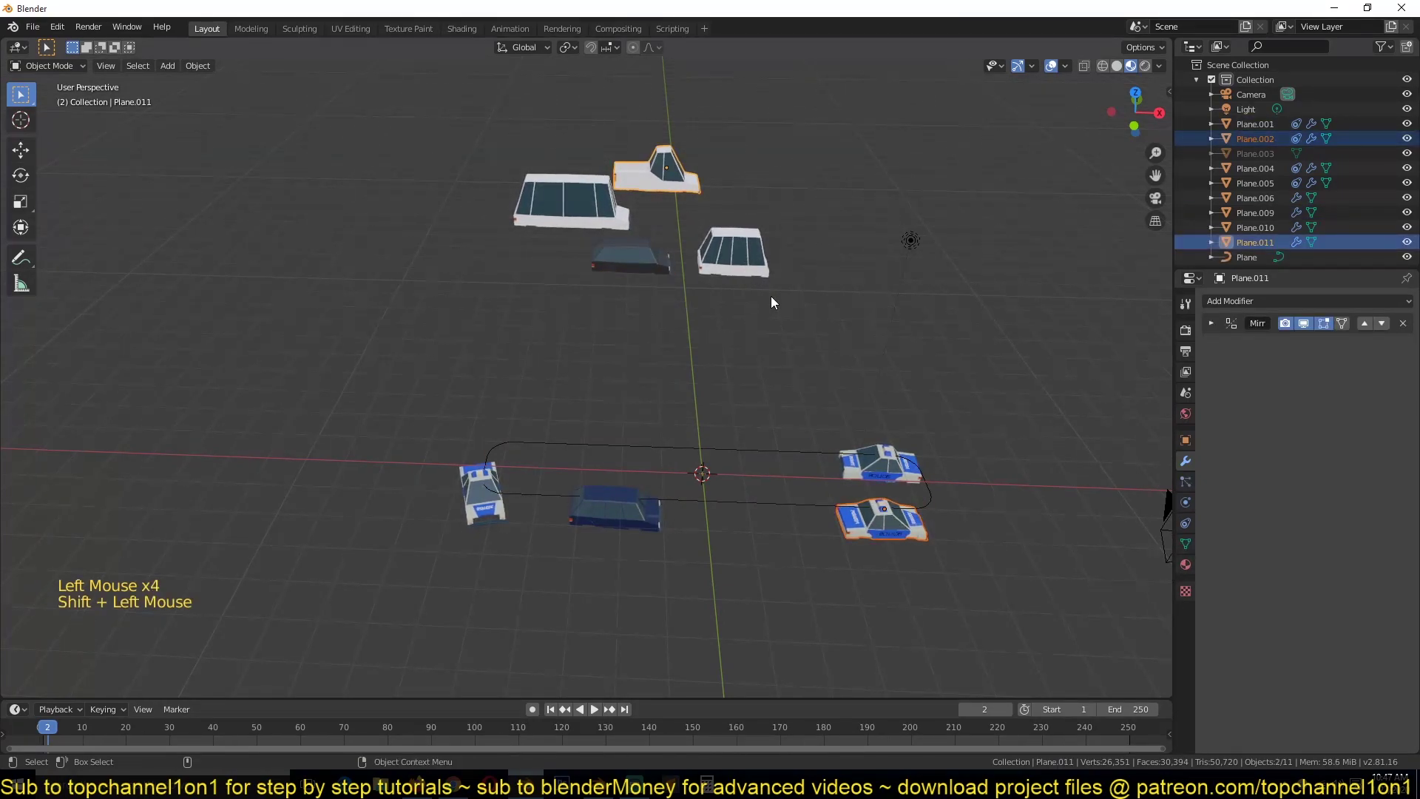
{"action": "key", "text": "ctrl+l"}
{"action": "left_click", "coordinate": [771, 296]}
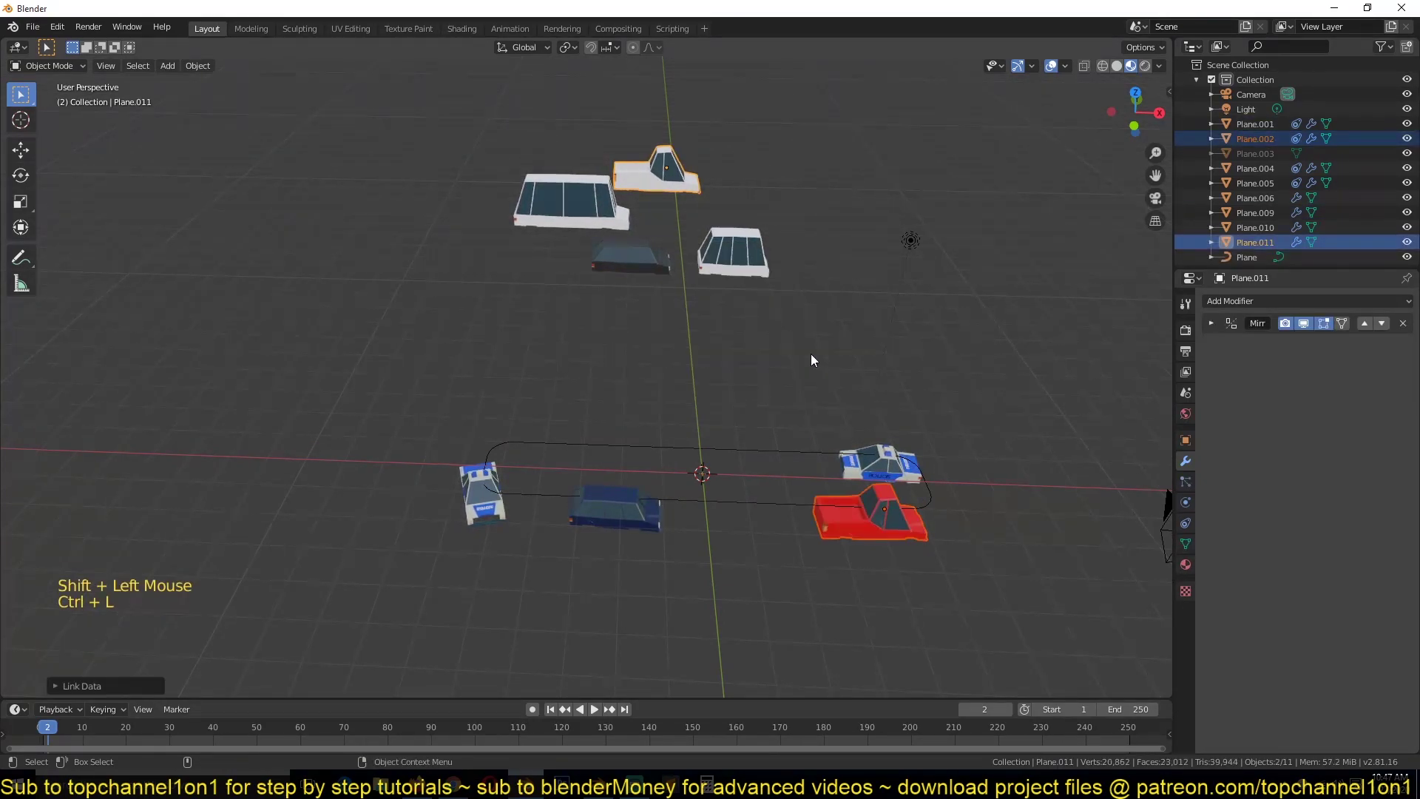
{"action": "left_click", "coordinate": [872, 438]}
{"action": "left_click", "coordinate": [565, 182], "text": "shift"}
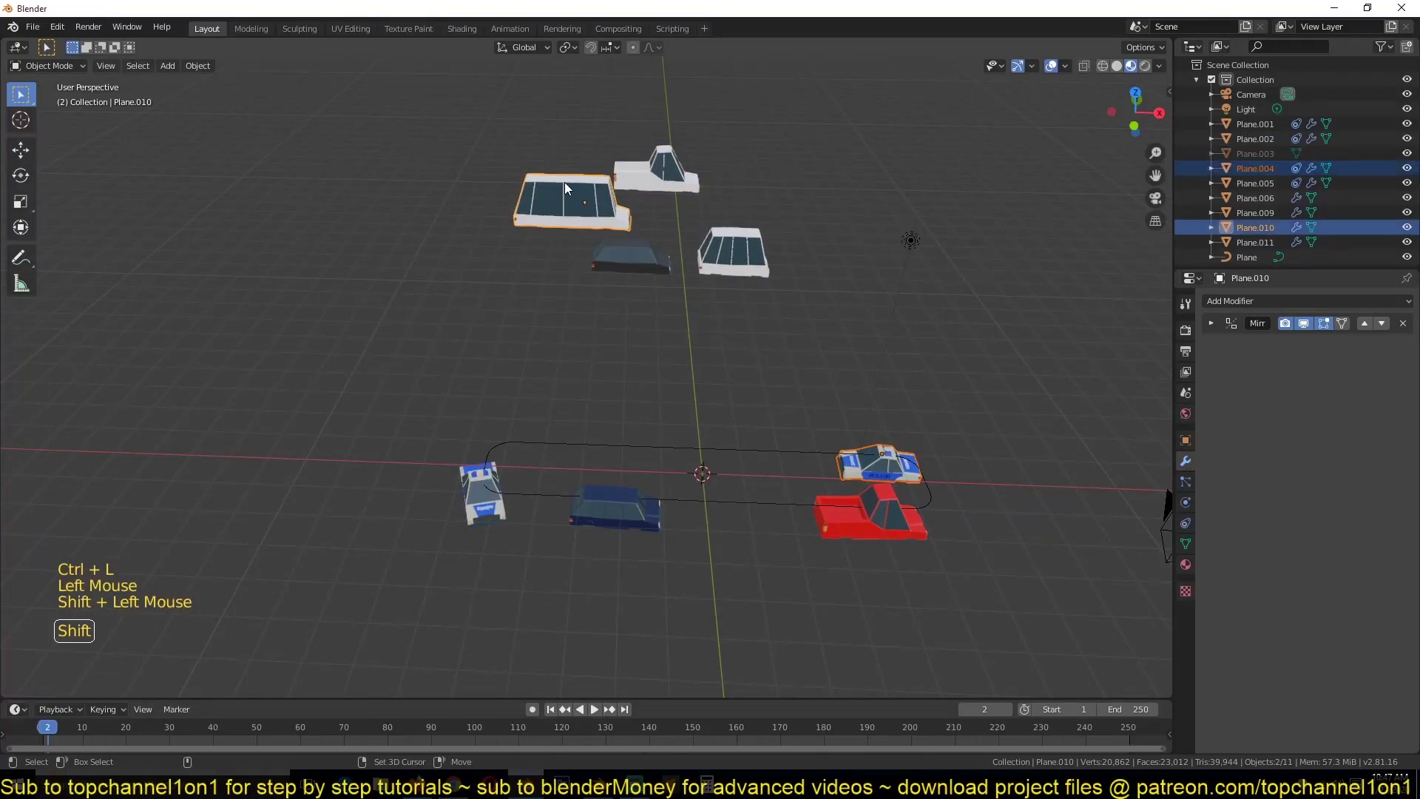
{"action": "key", "text": "ctrl+l"}
{"action": "left_click", "coordinate": [671, 256]}
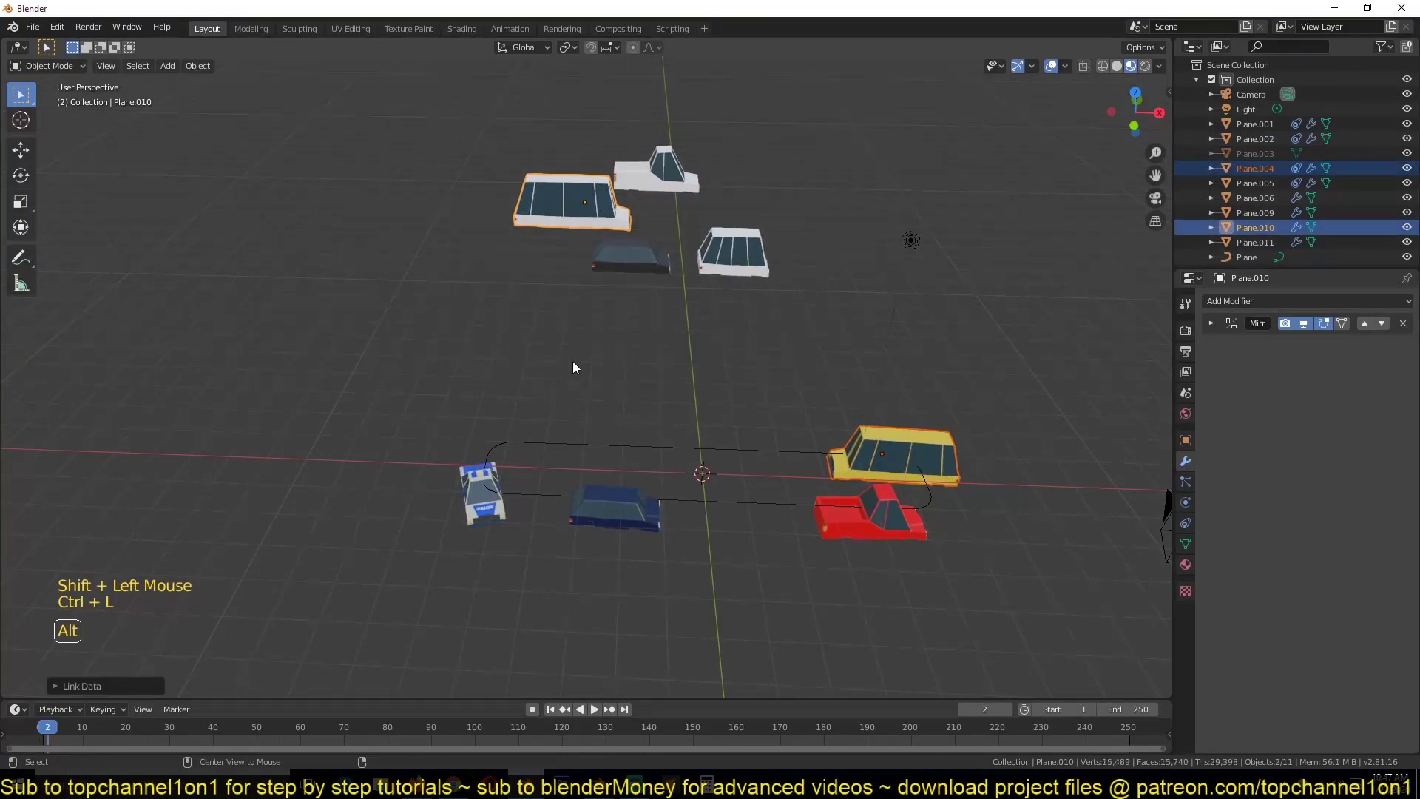
Link the white car's mesh to the remaining police car Plane.005.
{"action": "key", "text": "alt+a"}
{"action": "left_click", "coordinate": [489, 494]}
{"action": "left_click", "coordinate": [483, 494]}
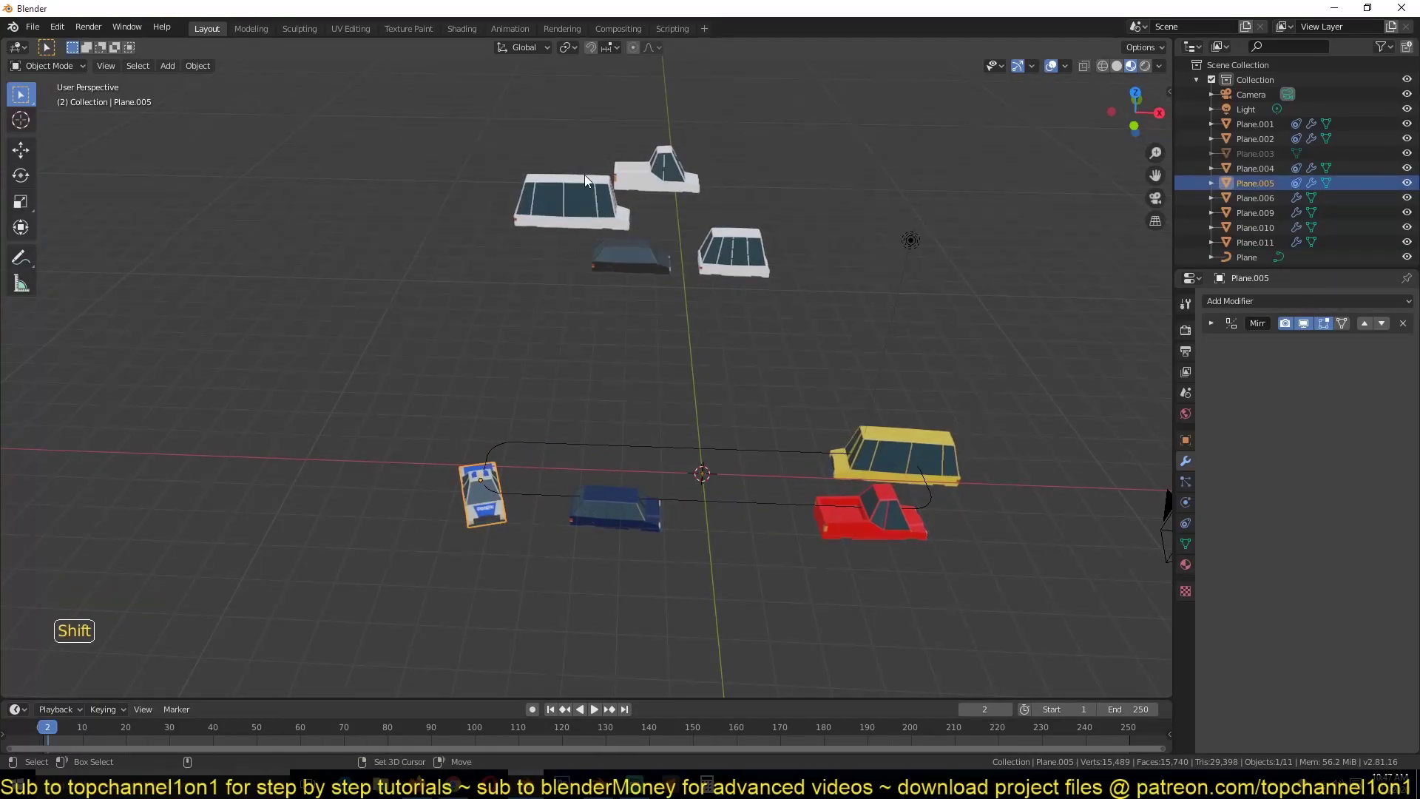
{"action": "left_click", "coordinate": [585, 194], "text": "shift"}
{"action": "key", "text": "ctrl+l"}
{"action": "left_click", "coordinate": [585, 251]}
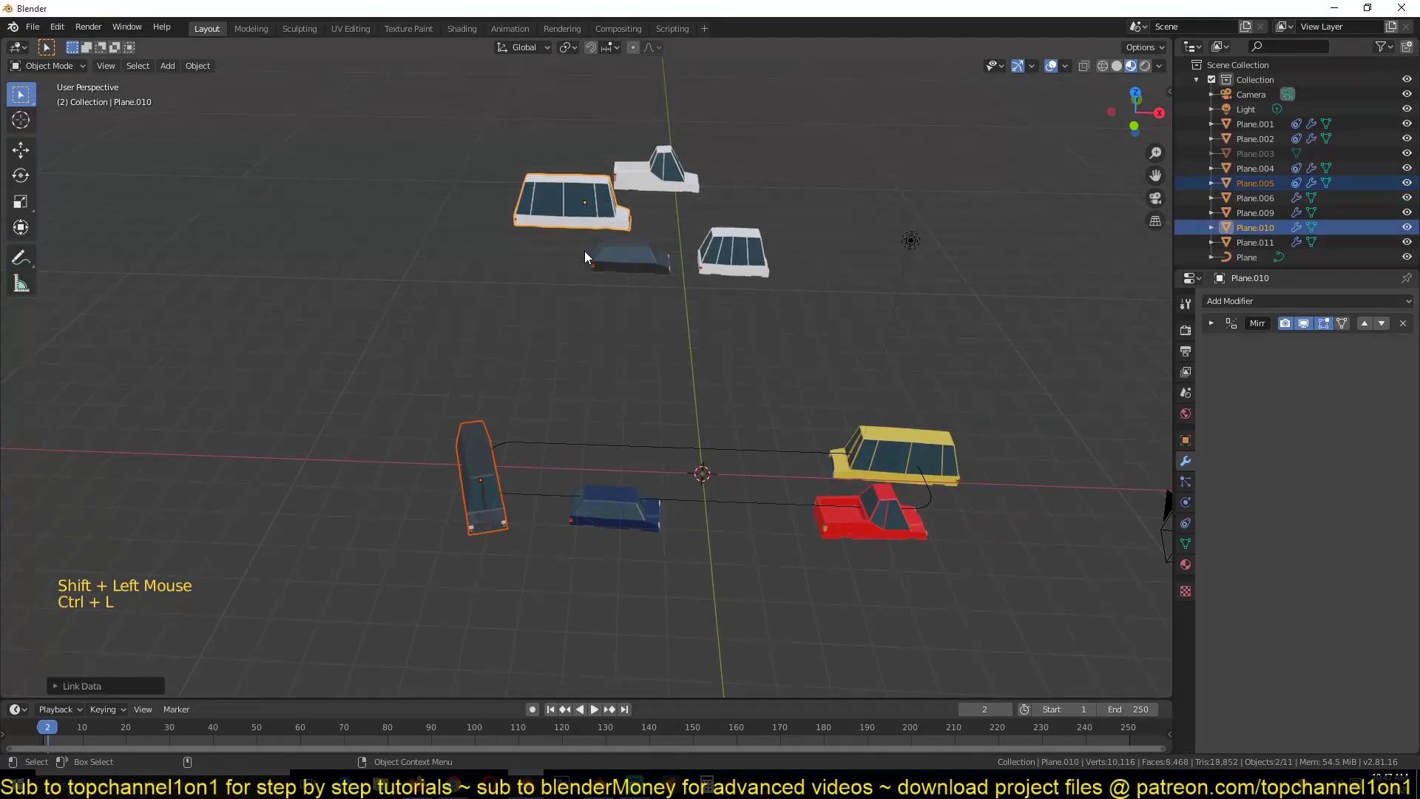
Preview the animation, undo the last mesh swap to keep one police car, and replay.
{"action": "key", "text": "alt+a"}
{"action": "key", "text": "space"}
{"action": "key", "text": "space"}
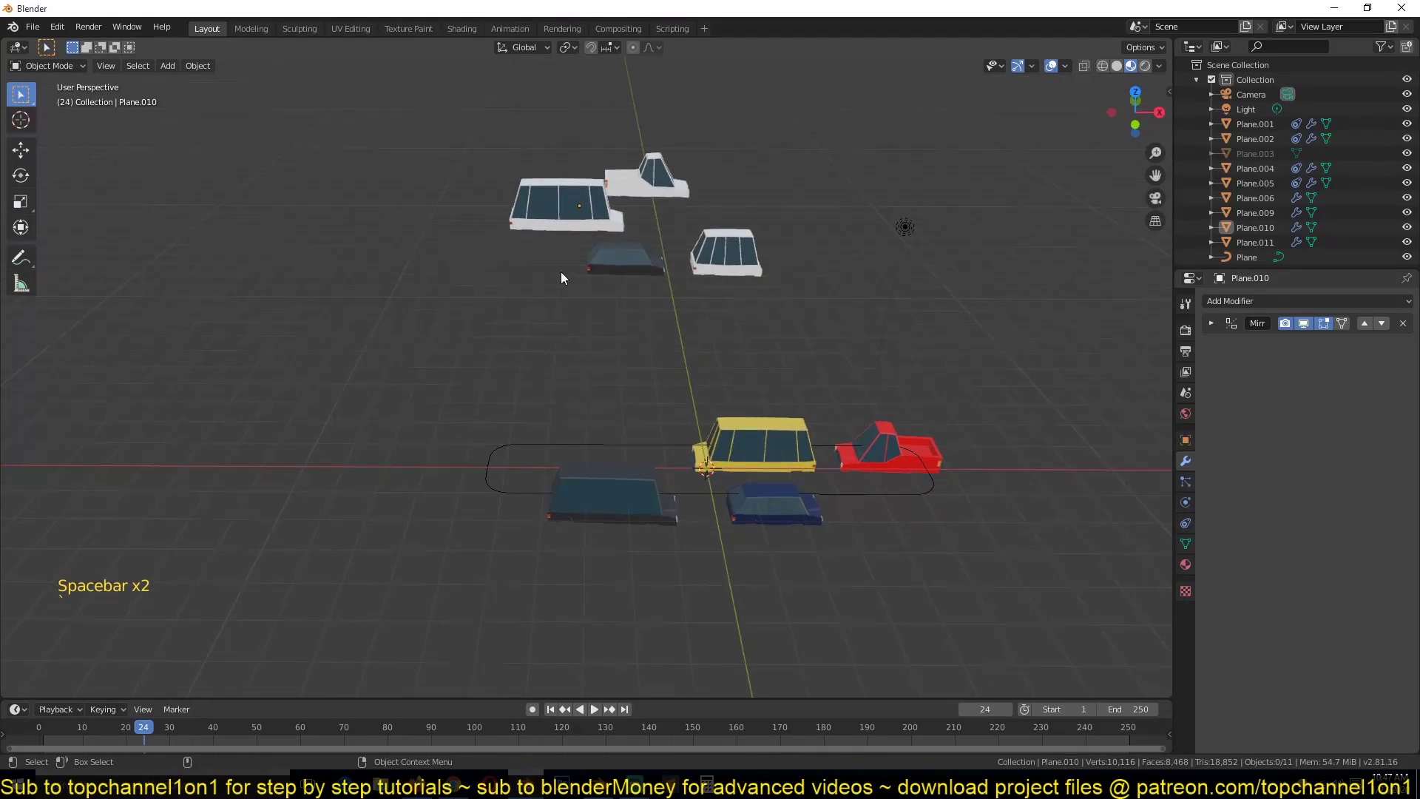
{"action": "key", "text": "ctrl+z"}
{"action": "key", "text": "ctrl+z"}
{"action": "key", "text": "alt+a"}
{"action": "key", "text": "space"}
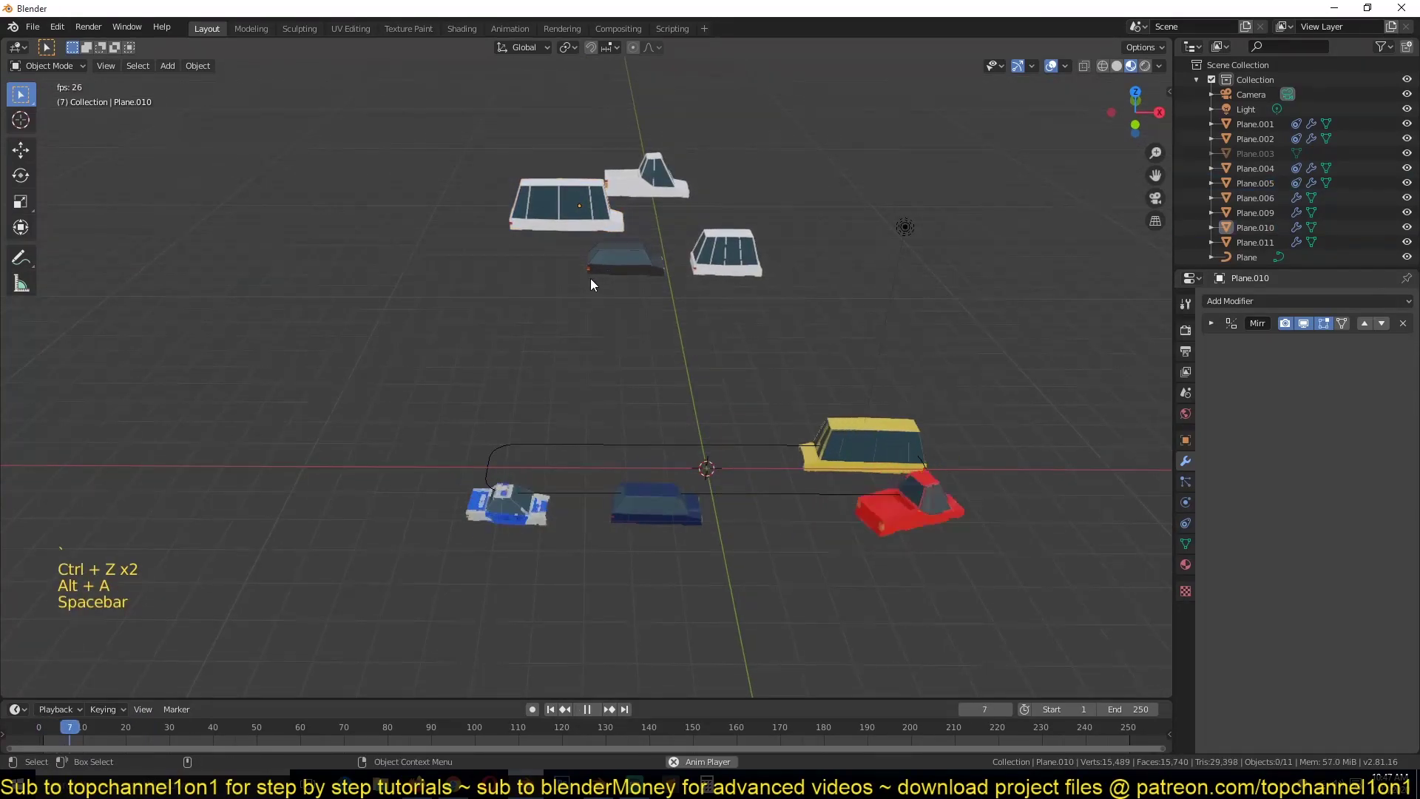
{"action": "key", "text": "space"}
Duplicate the yellow car twice, shifting the copy's Follow Path offset back to -128.
{"action": "left_click", "coordinate": [773, 433]}
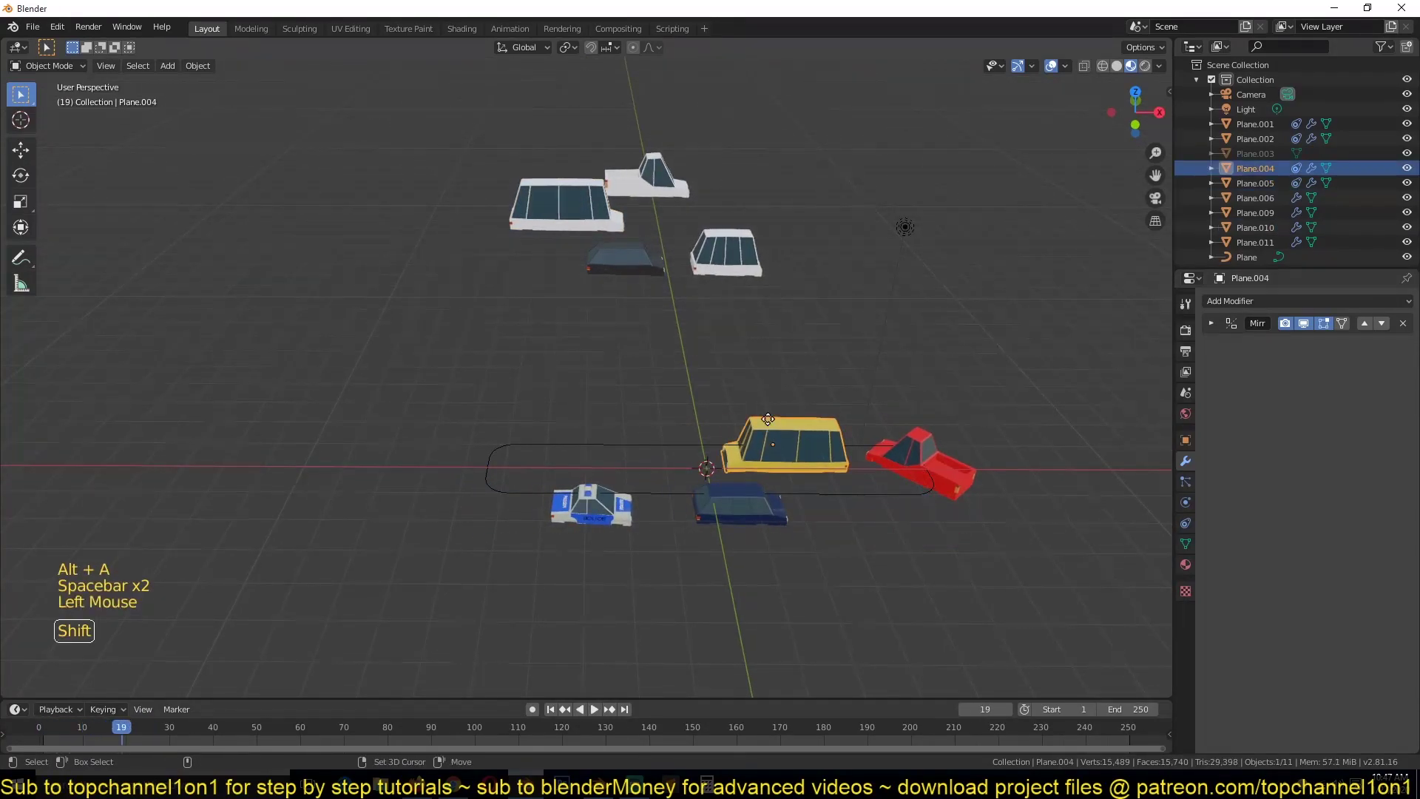
{"action": "key", "text": "shift+d"}
{"action": "left_click", "coordinate": [1200, 322]}
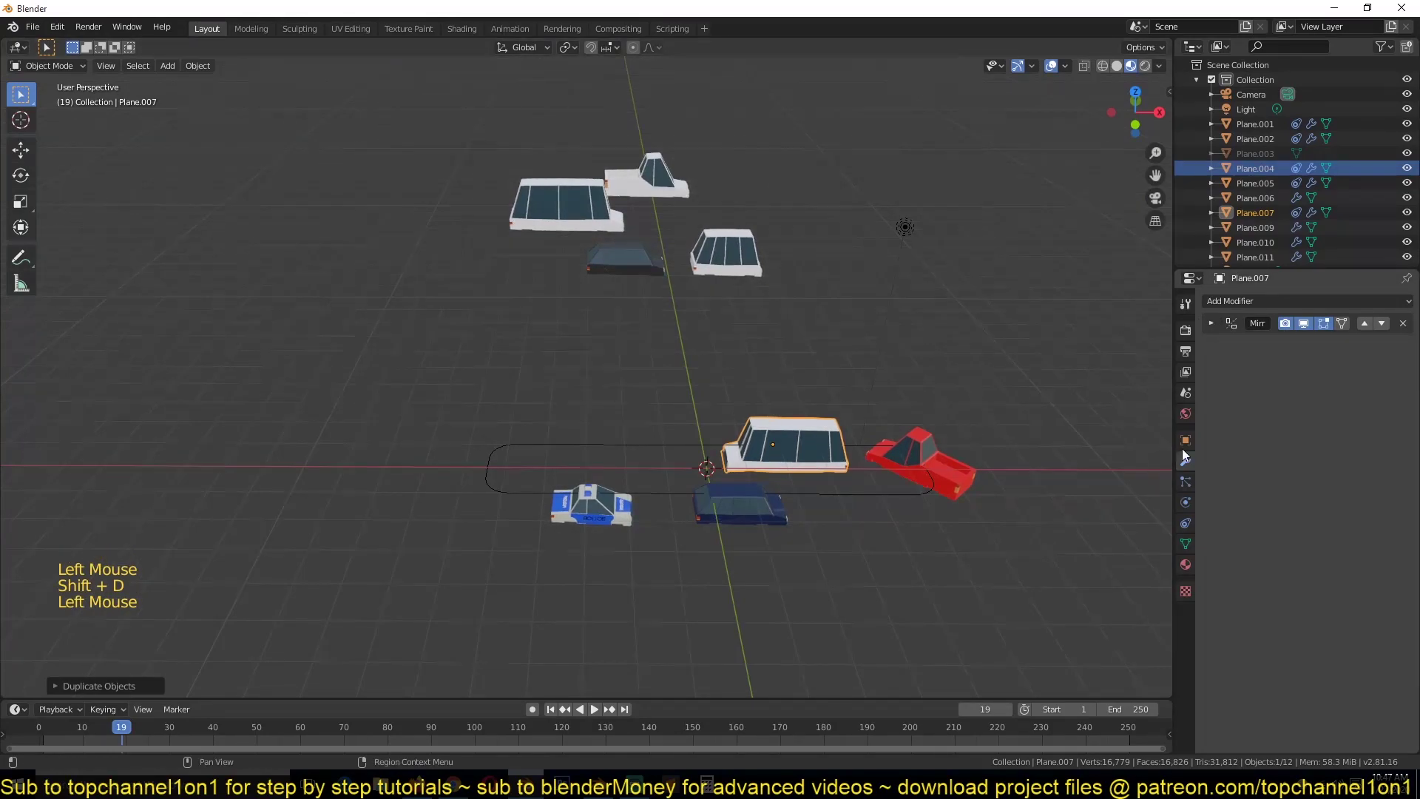
{"action": "left_click", "coordinate": [1186, 524]}
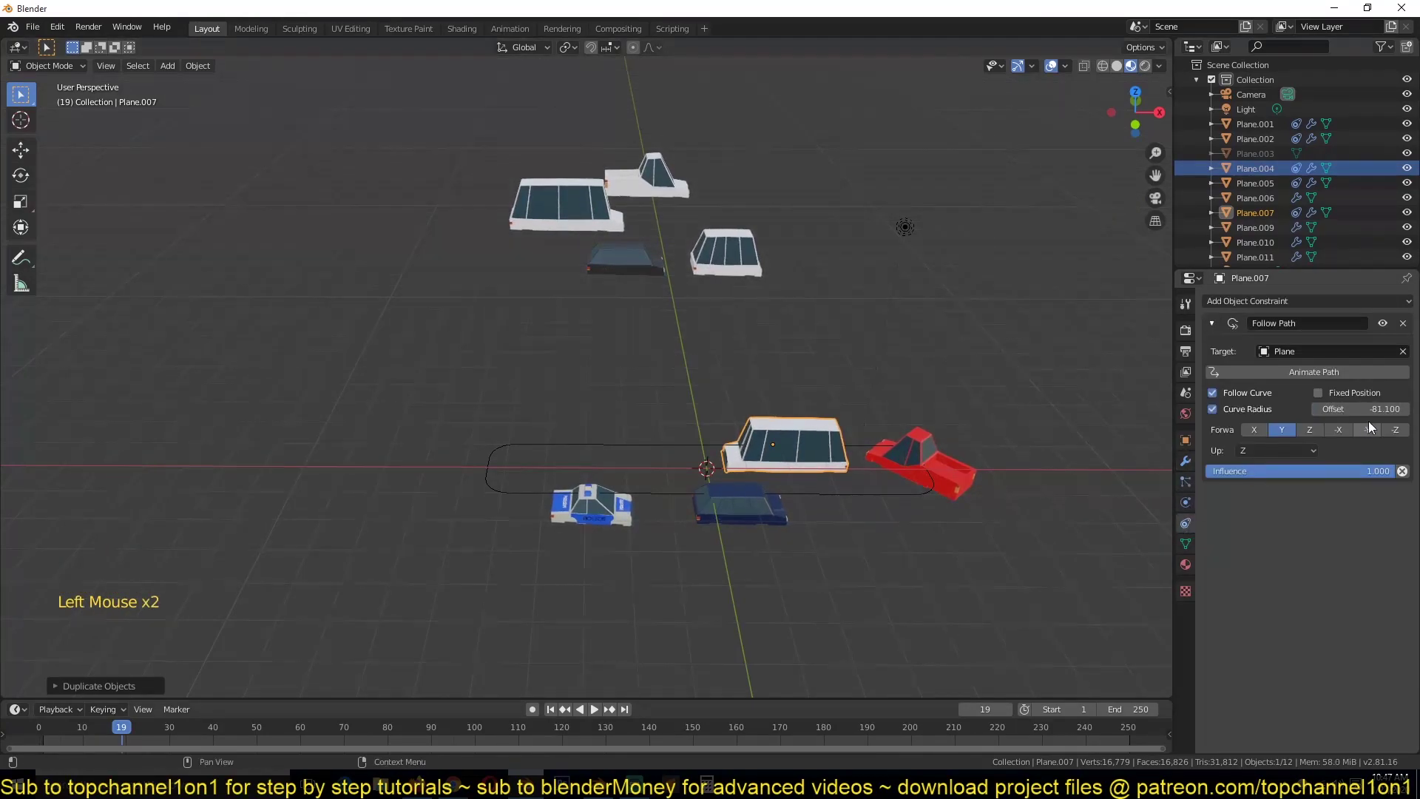
{"action": "left_click_drag", "start_coordinate": [1369, 409], "coordinate": [1290, 409]}
{"action": "key", "text": "shift+d"}
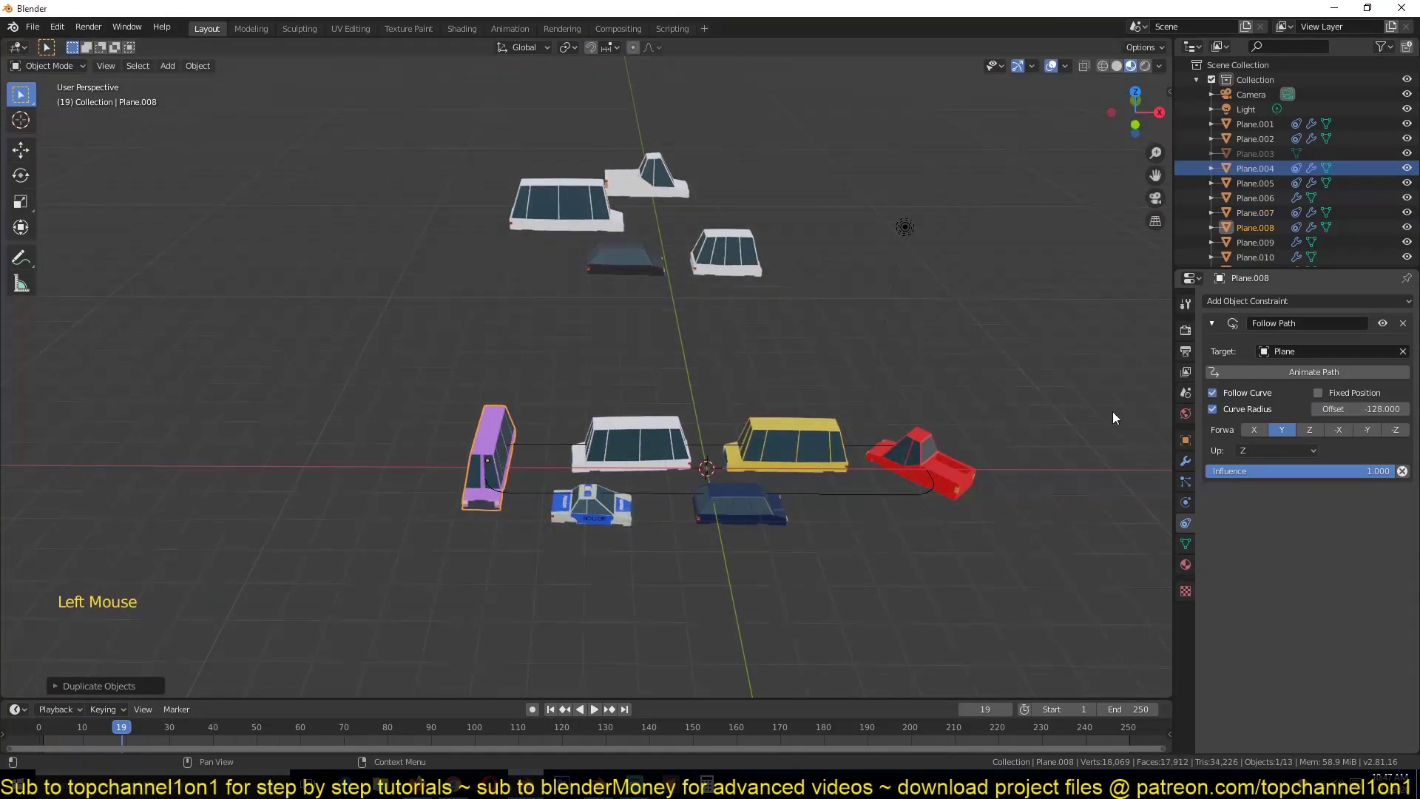
Play the animation to watch six cars circle the loop, ending in top view.
{"action": "key", "text": "space"}
{"action": "key", "text": "alt+a"}
{"action": "middle_click_drag", "start_coordinate": [837, 411], "coordinate": [859, 410]}
{"action": "scroll", "coordinate": [945, 370], "scroll_direction": "up", "scroll_amount": 4}
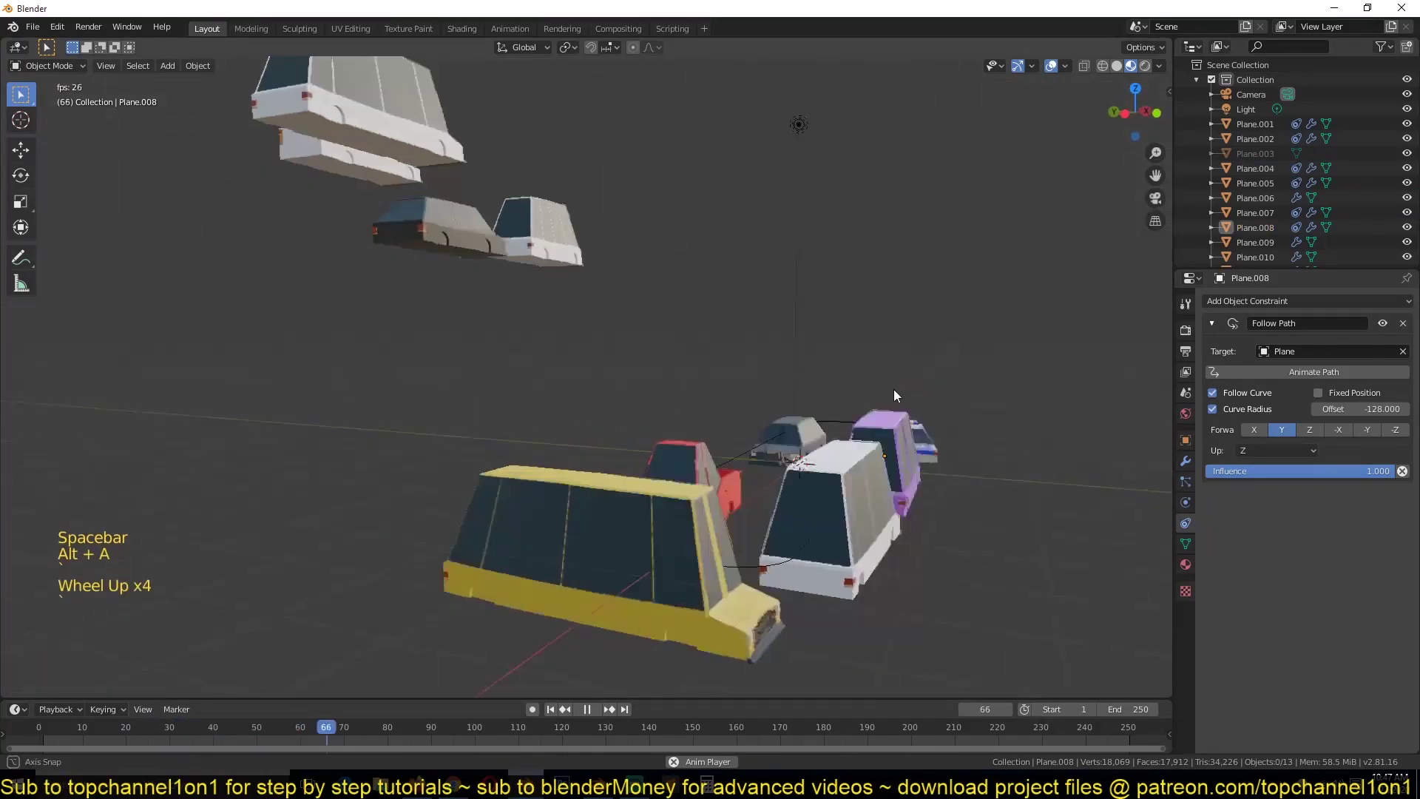
{"action": "scroll", "coordinate": [740, 415], "scroll_direction": "down", "scroll_amount": 5}
{"action": "key", "text": "space"}
{"action": "key", "text": "KP_7"}
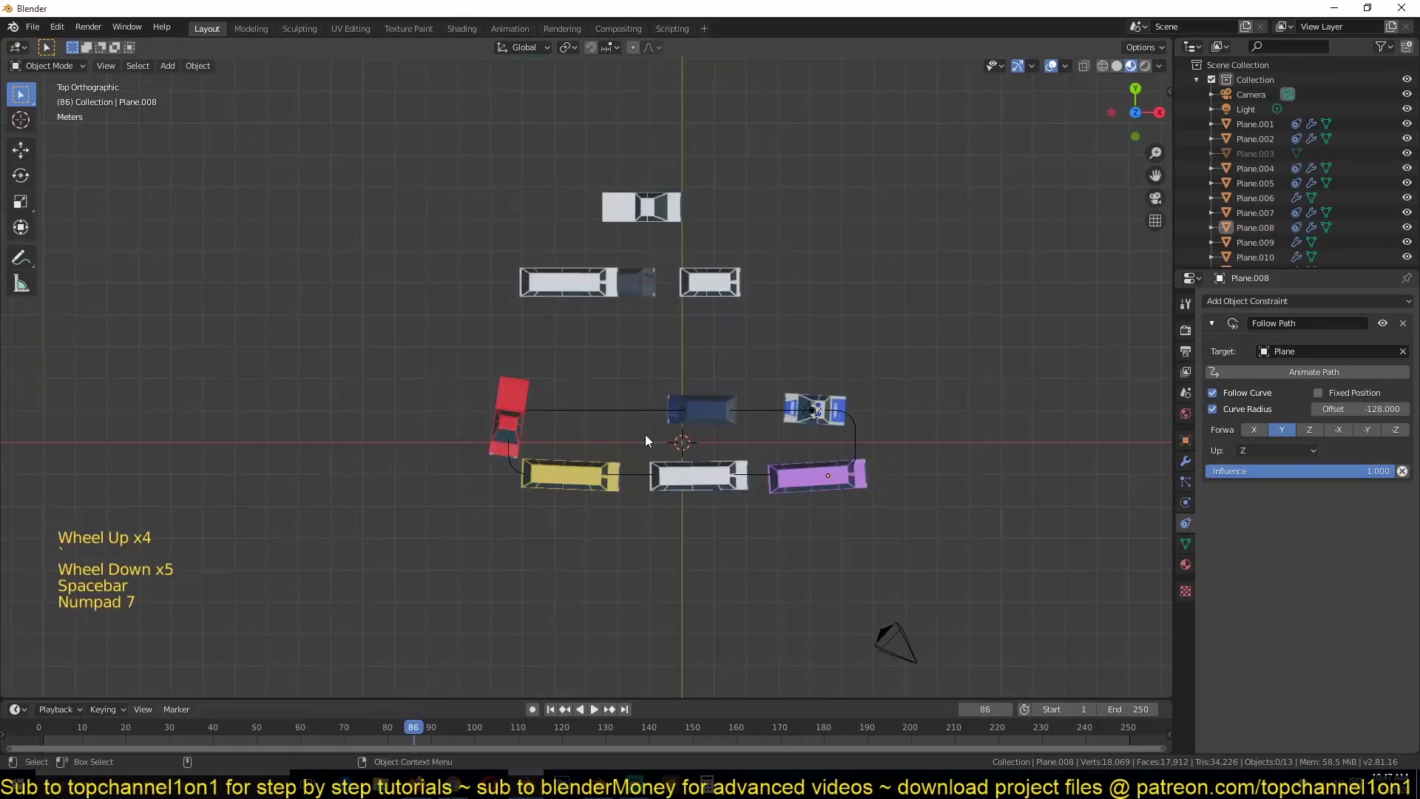
{"action": "key", "text": "shift"}
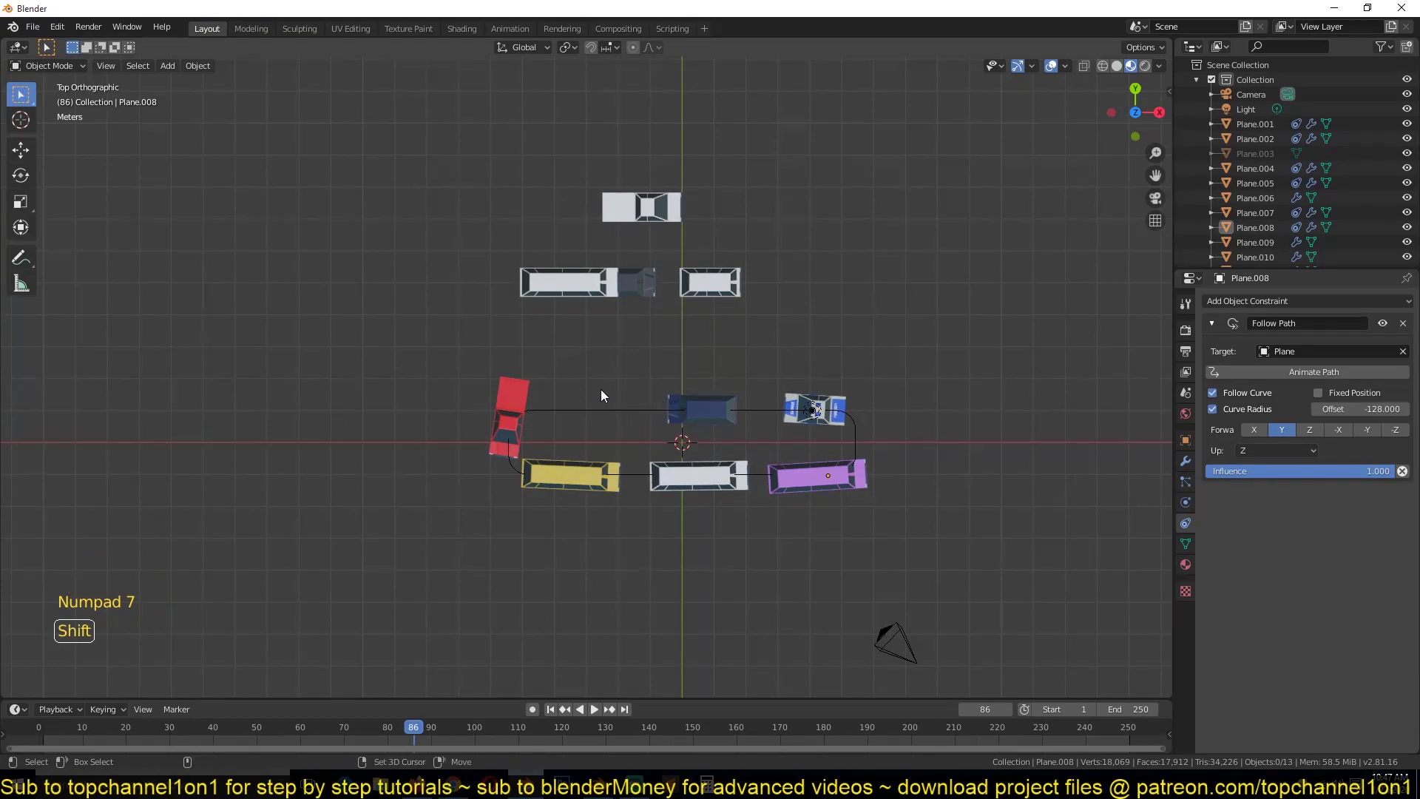
{"action": "key", "text": "shift+grave"}
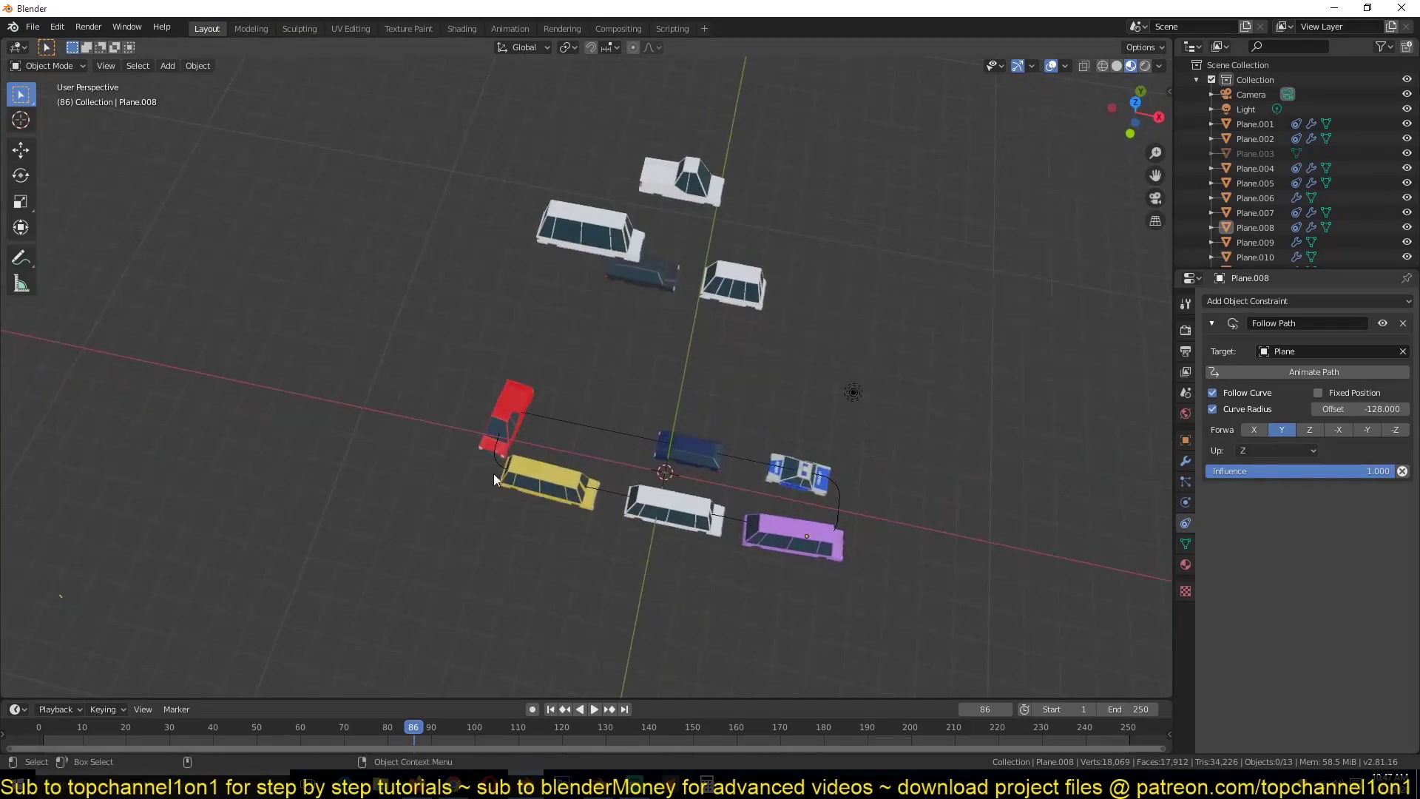
{"action": "key", "text": "KP_7"}
Add a cube and scale it to 4.802 × 2.729 × 2.729 around the car loop.
{"action": "key", "text": "shift+a"}
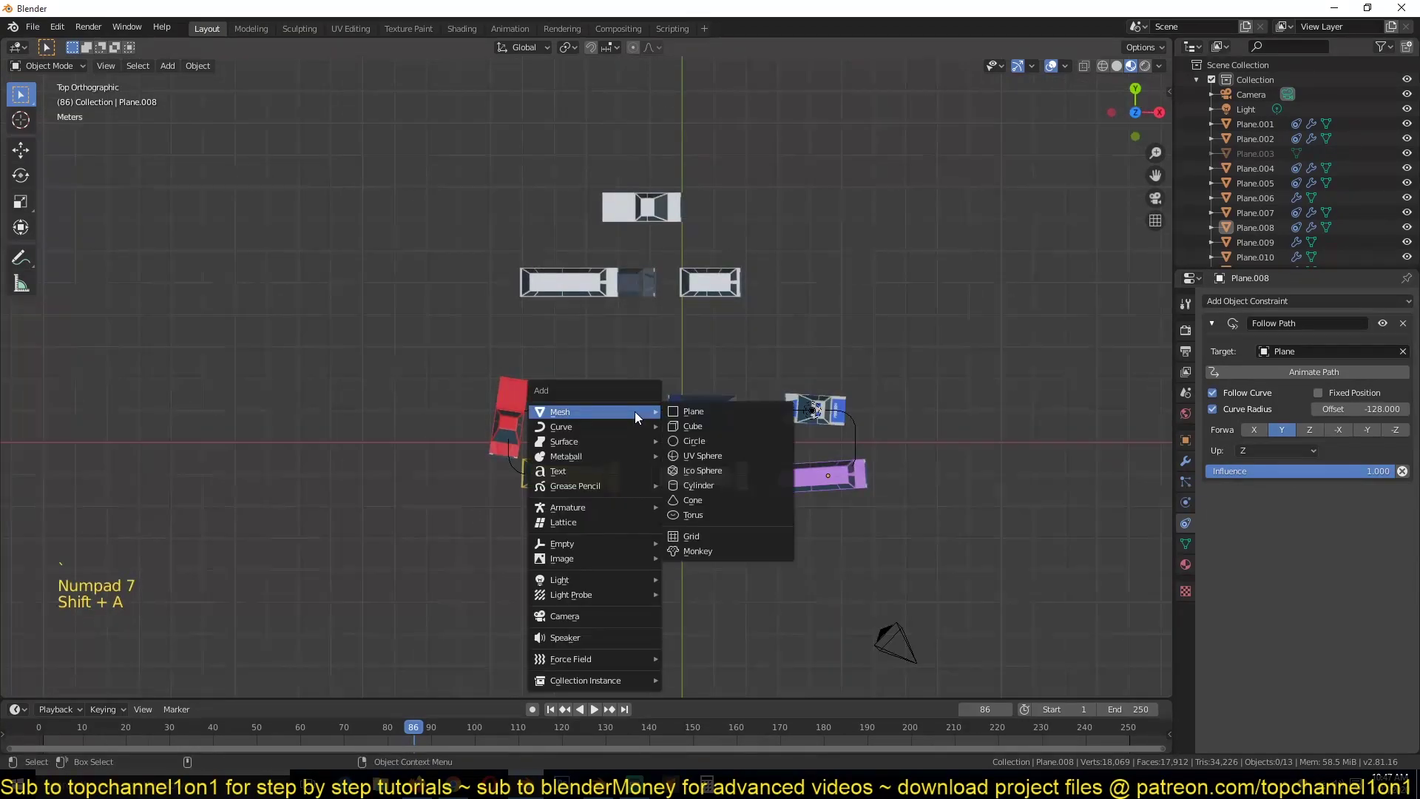
{"action": "left_click", "coordinate": [721, 432]}
{"action": "key", "text": "s"}
{"action": "left_click", "coordinate": [721, 421]}
{"action": "key", "text": "s"}
{"action": "key", "text": "x"}
{"action": "left_click", "coordinate": [873, 420]}
{"action": "middle_click_drag", "start_coordinate": [873, 420], "coordinate": [795, 339]}
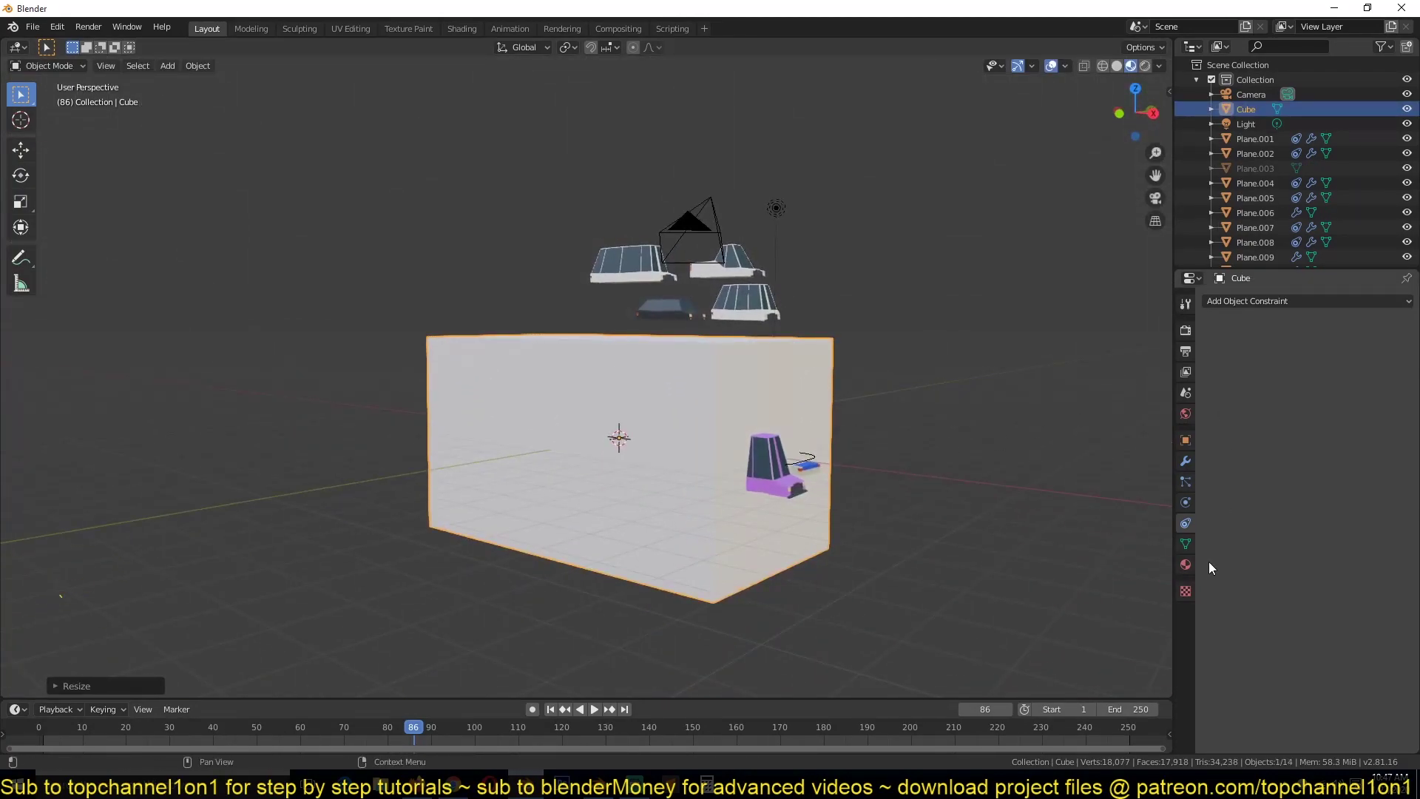
Set the cube's Viewport Display to show as Wire.
{"action": "left_click", "coordinate": [1187, 442]}
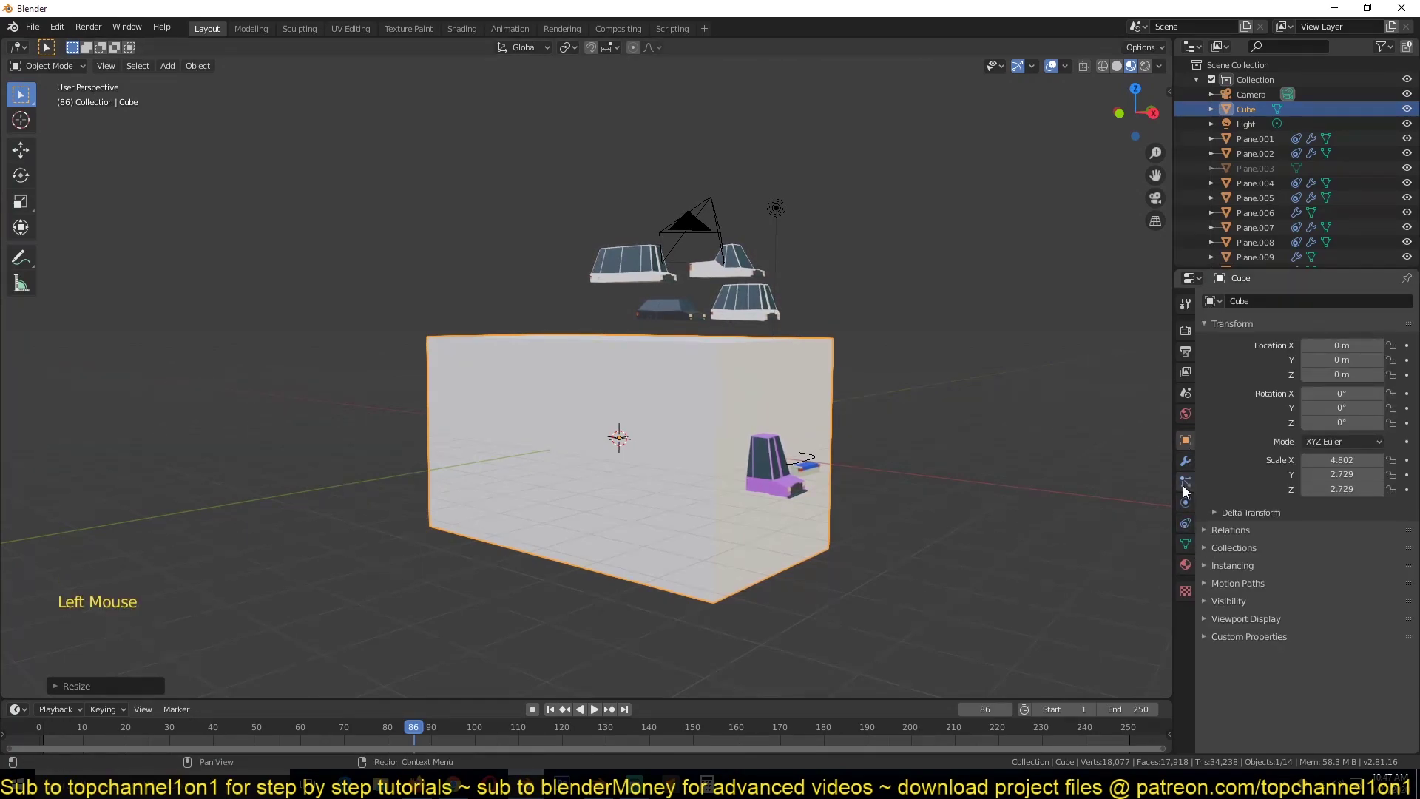
{"action": "left_click", "coordinate": [1243, 605]}
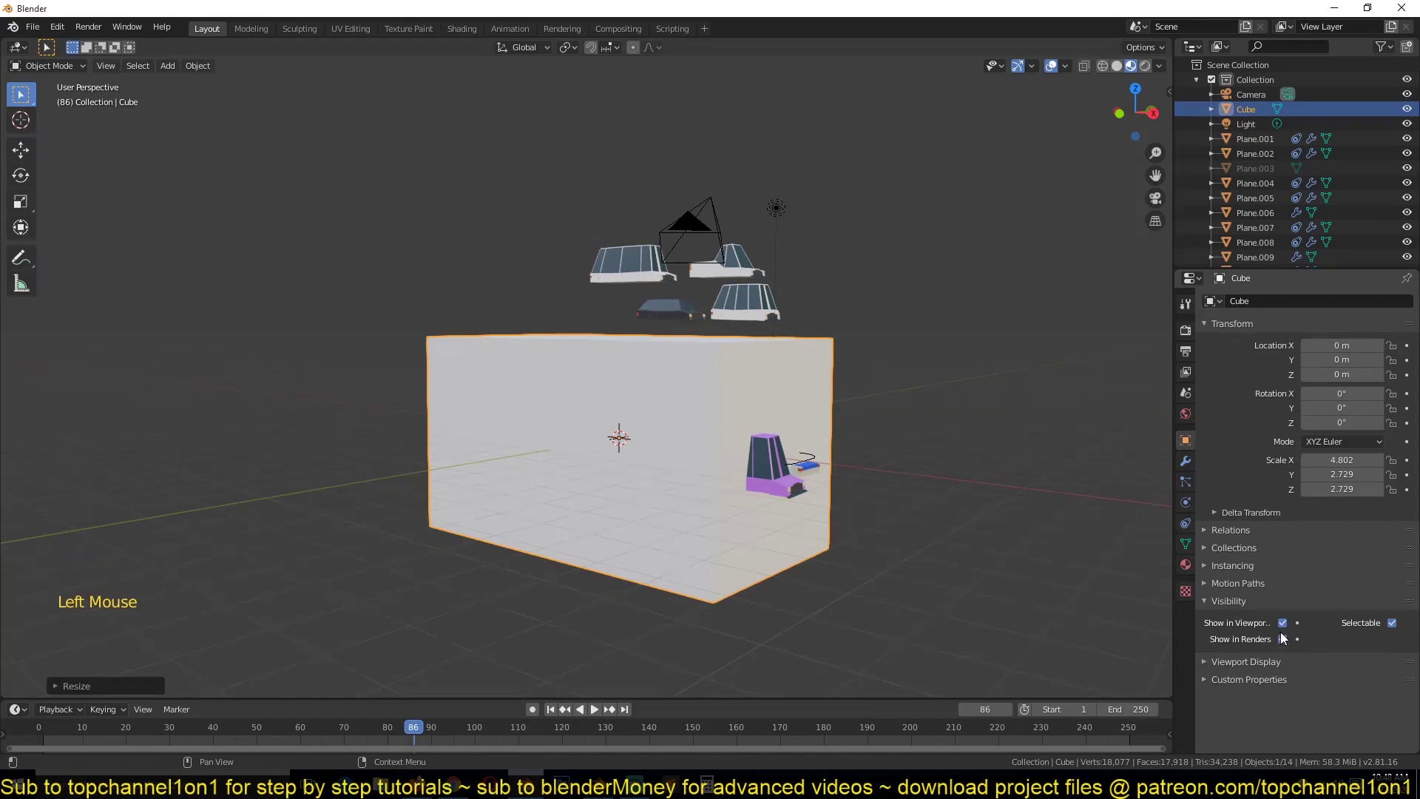
{"action": "left_click", "coordinate": [1186, 502]}
{"action": "left_click", "coordinate": [1187, 500]}
{"action": "left_click", "coordinate": [1186, 441]}
{"action": "left_click", "coordinate": [1247, 660]}
{"action": "scroll", "coordinate": [1309, 677], "scroll_direction": "down", "scroll_amount": 5}
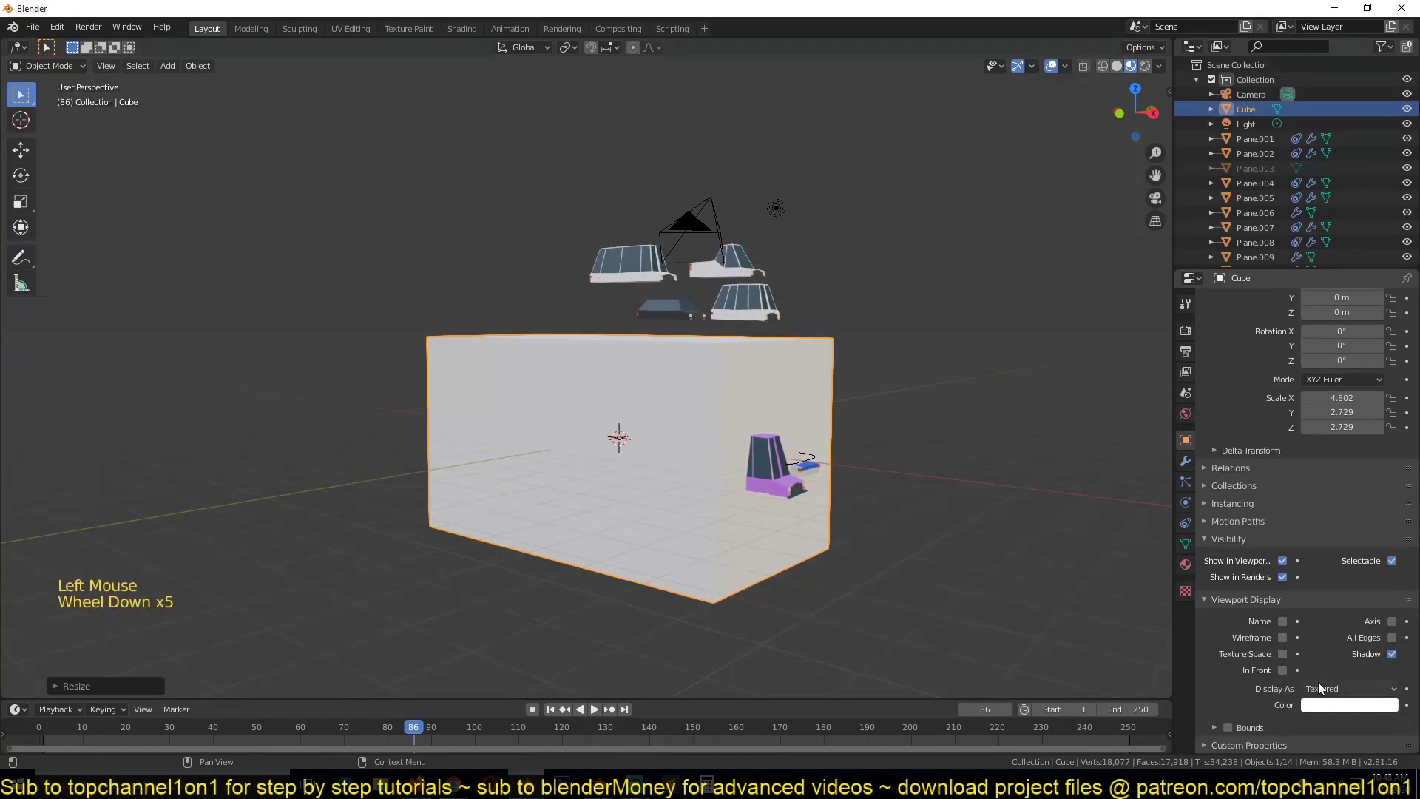
{"action": "left_click", "coordinate": [1320, 687]}
{"action": "left_click", "coordinate": [1332, 654]}
{"action": "key", "text": "alt+a"}
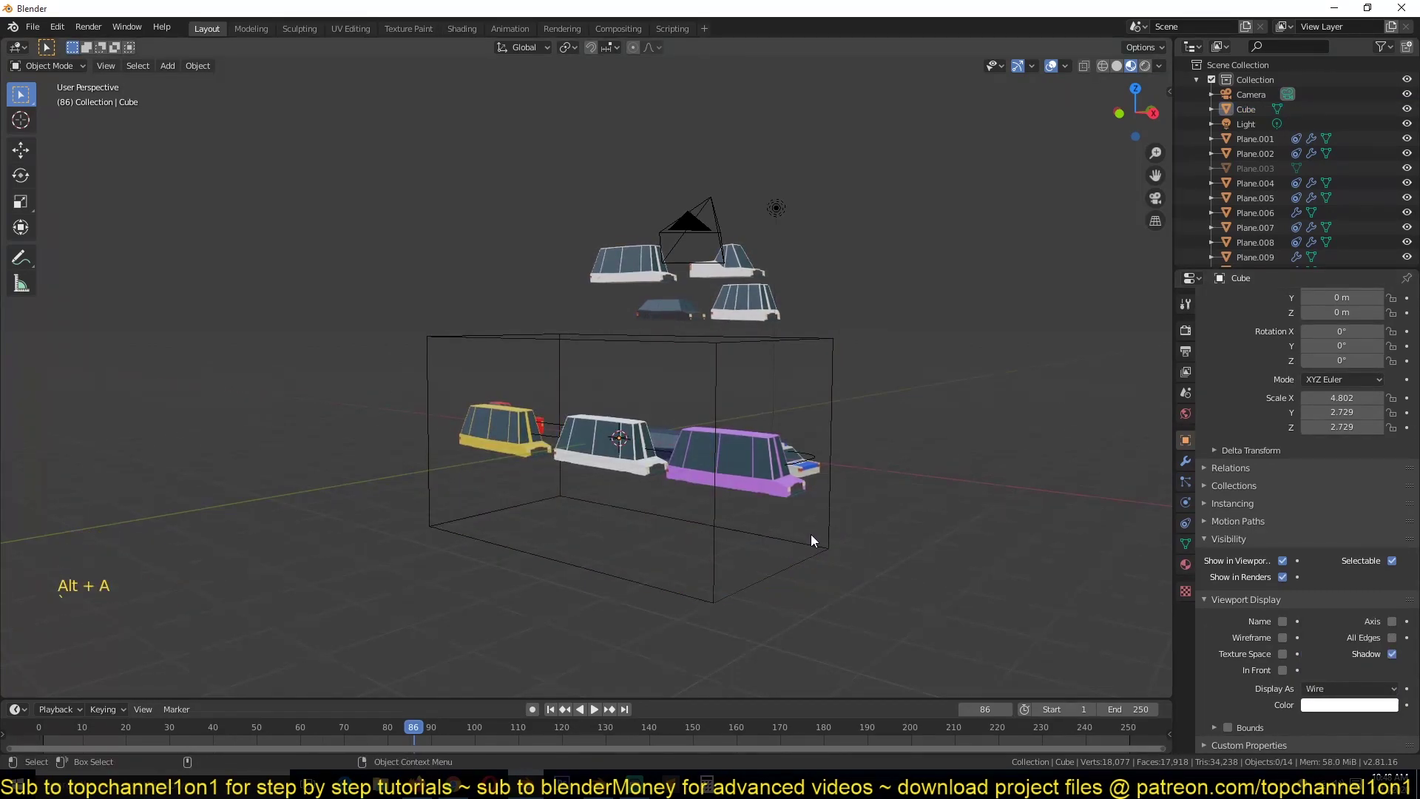
{"action": "scroll", "coordinate": [814, 522], "scroll_direction": "up", "scroll_amount": 3}
Add a Boolean modifier to the pink car Plane.008 using the wire Cube as its object.
{"action": "left_click", "coordinate": [829, 537]}
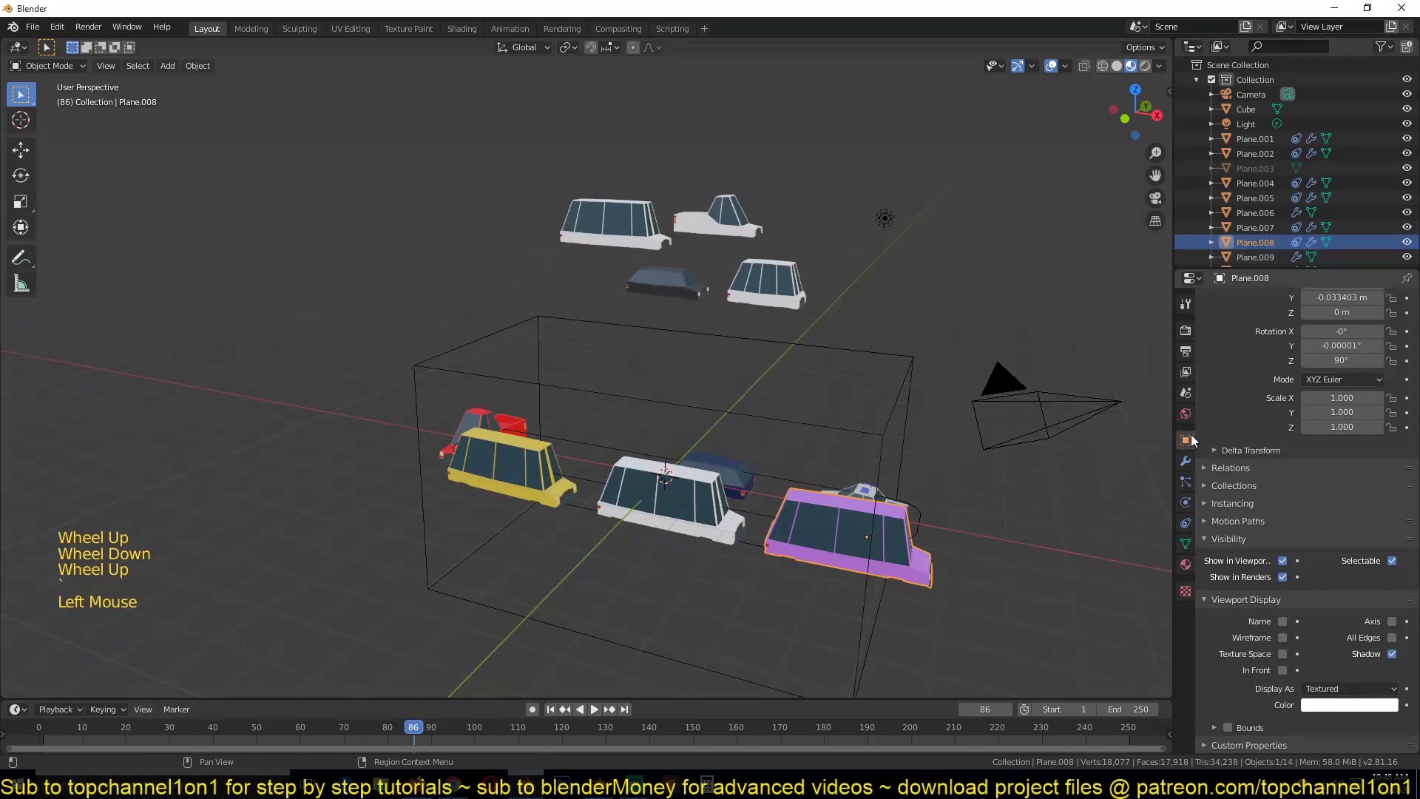
{"action": "left_click", "coordinate": [1186, 460]}
{"action": "left_click", "coordinate": [1274, 300]}
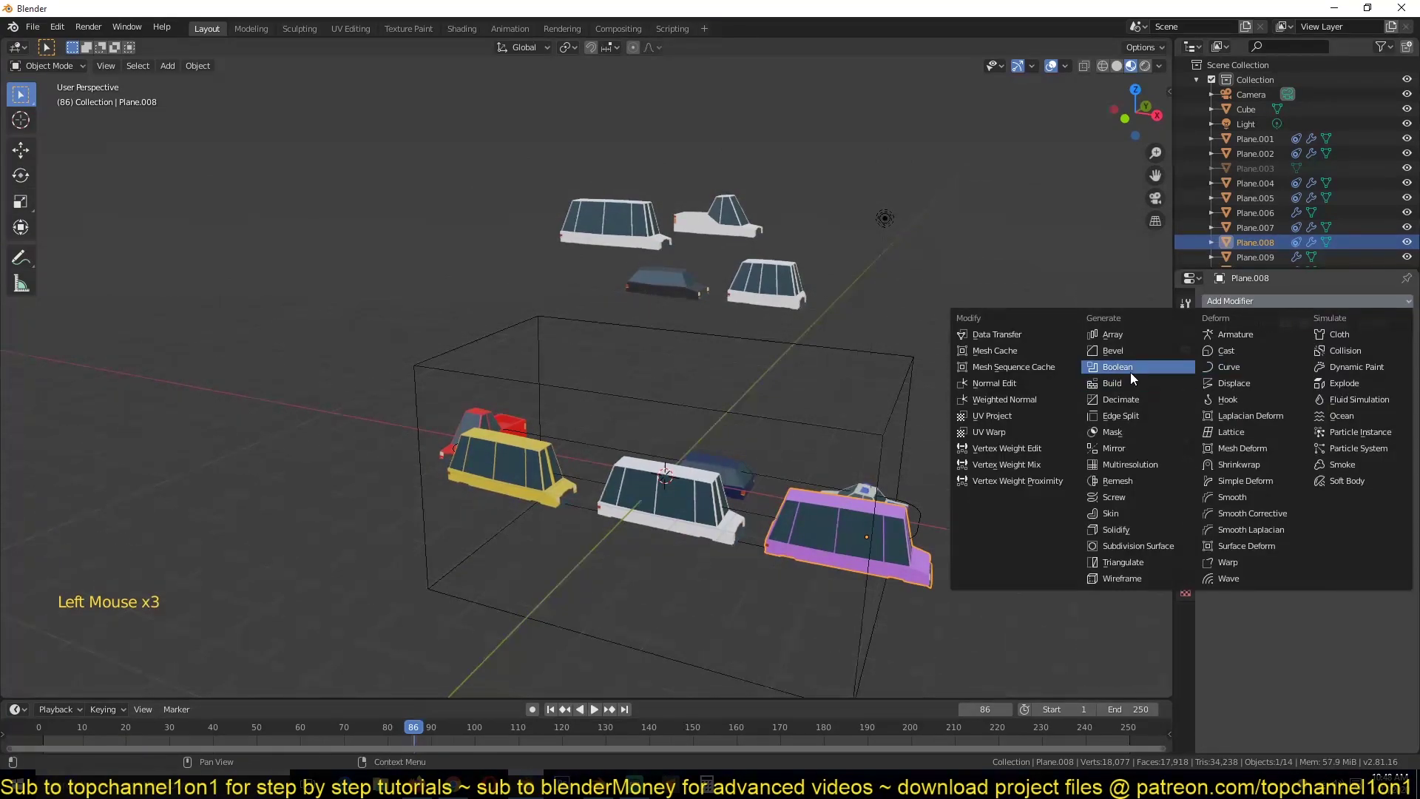
{"action": "left_click", "coordinate": [1130, 371]}
{"action": "left_click", "coordinate": [1404, 408]}
{"action": "left_click", "coordinate": [884, 359]}
{"action": "middle_click_drag", "start_coordinate": [907, 455], "coordinate": [899, 478]}
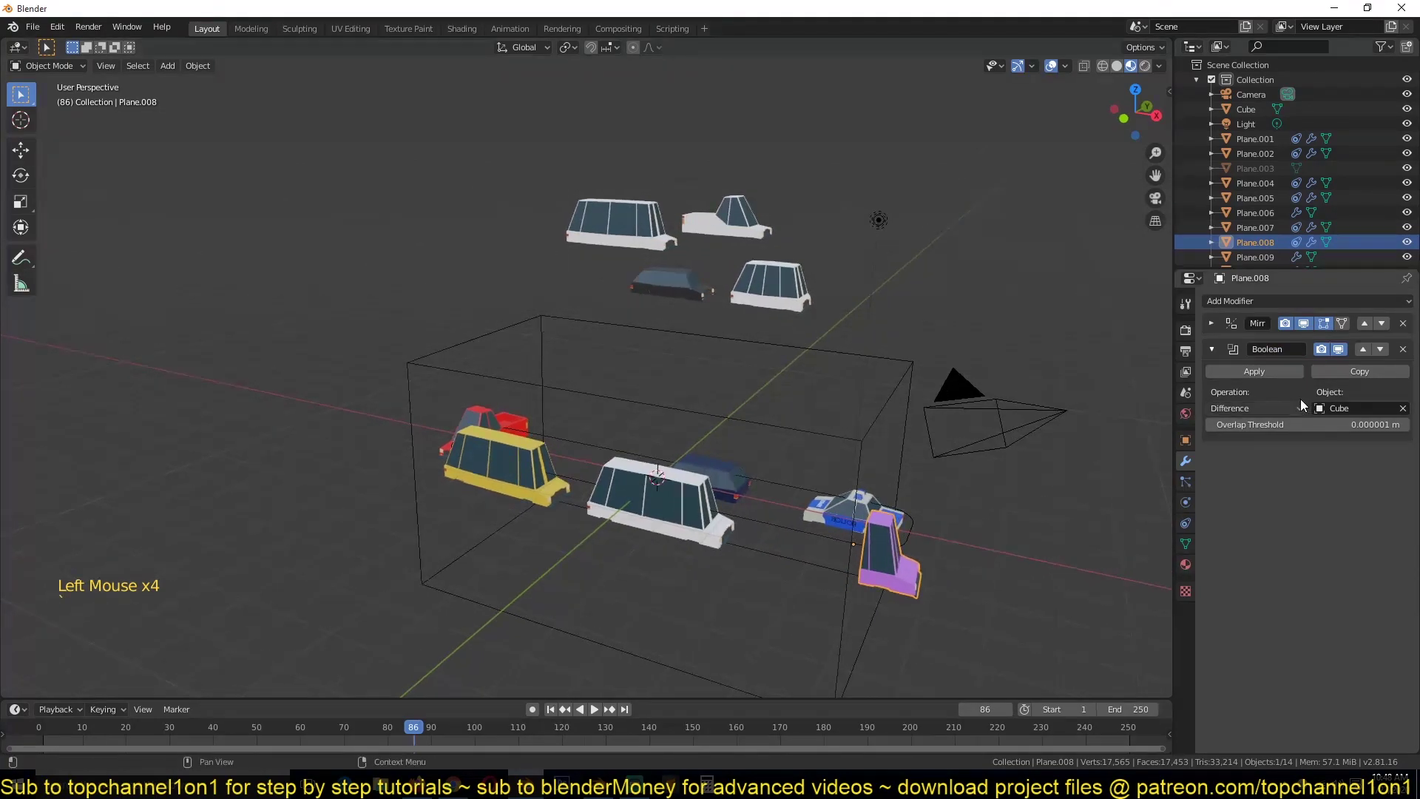
{"action": "left_click", "coordinate": [848, 349]}
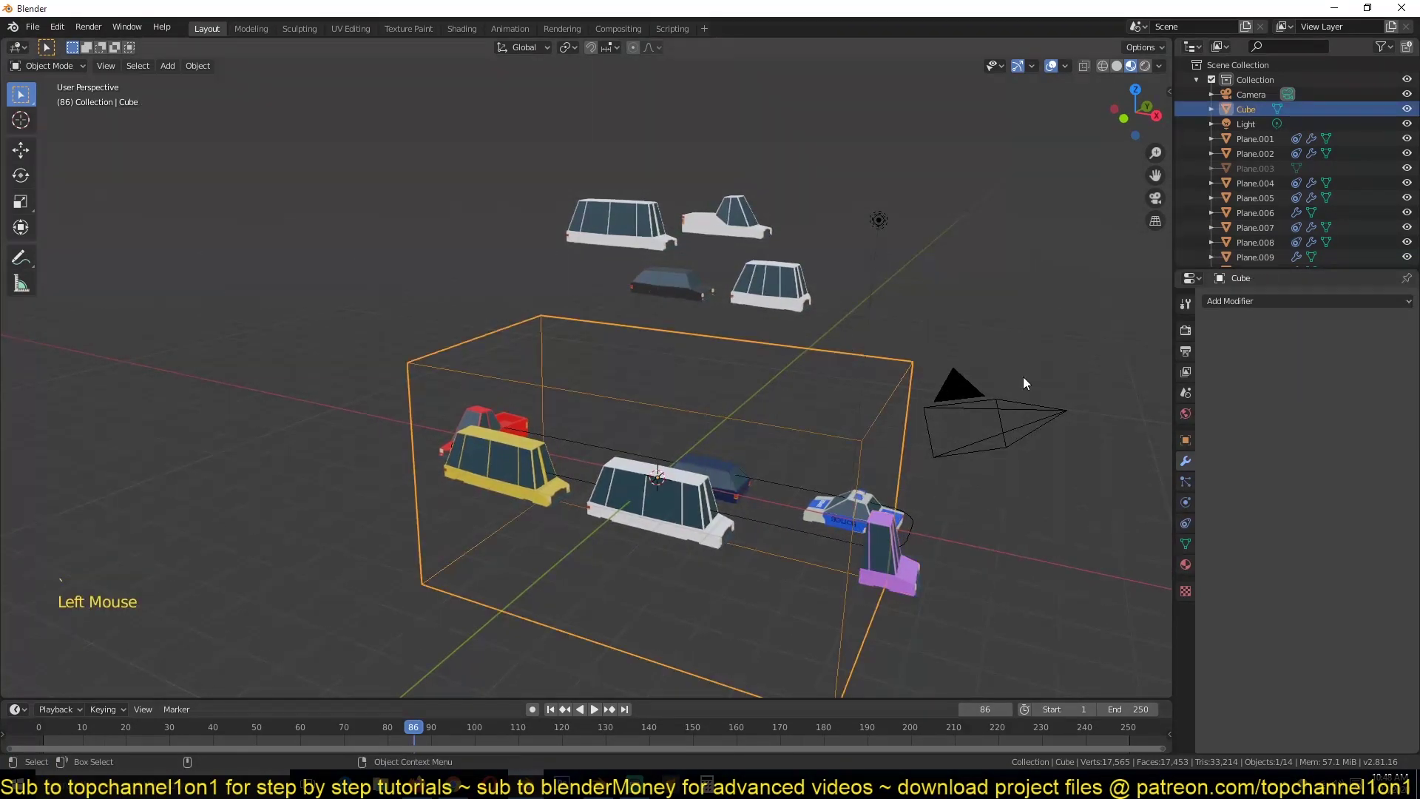
Switch the Boolean operation to Intersect and play the animation to check the clipping.
{"action": "double_click", "coordinate": [891, 588]}
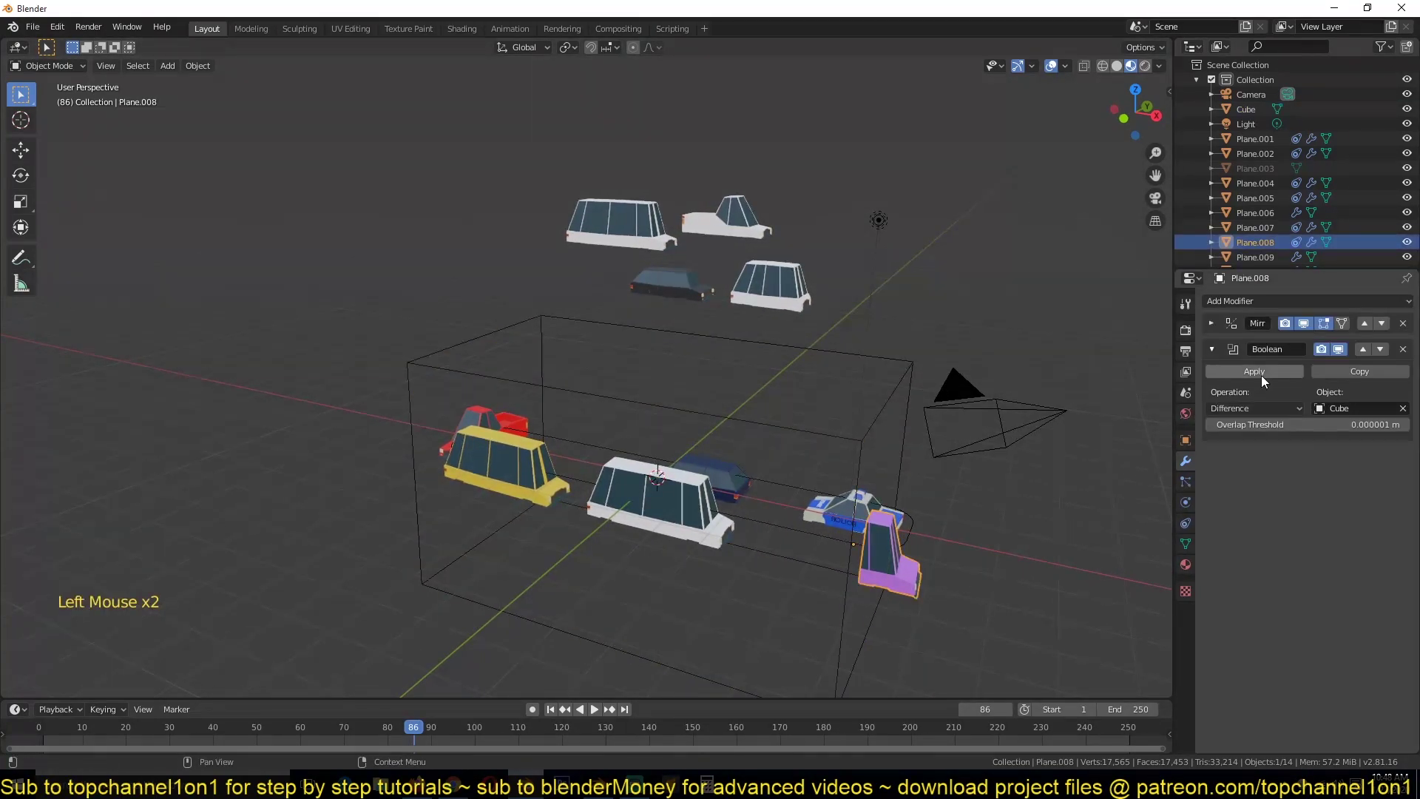
{"action": "left_click", "coordinate": [1266, 412]}
{"action": "left_click", "coordinate": [1255, 426]}
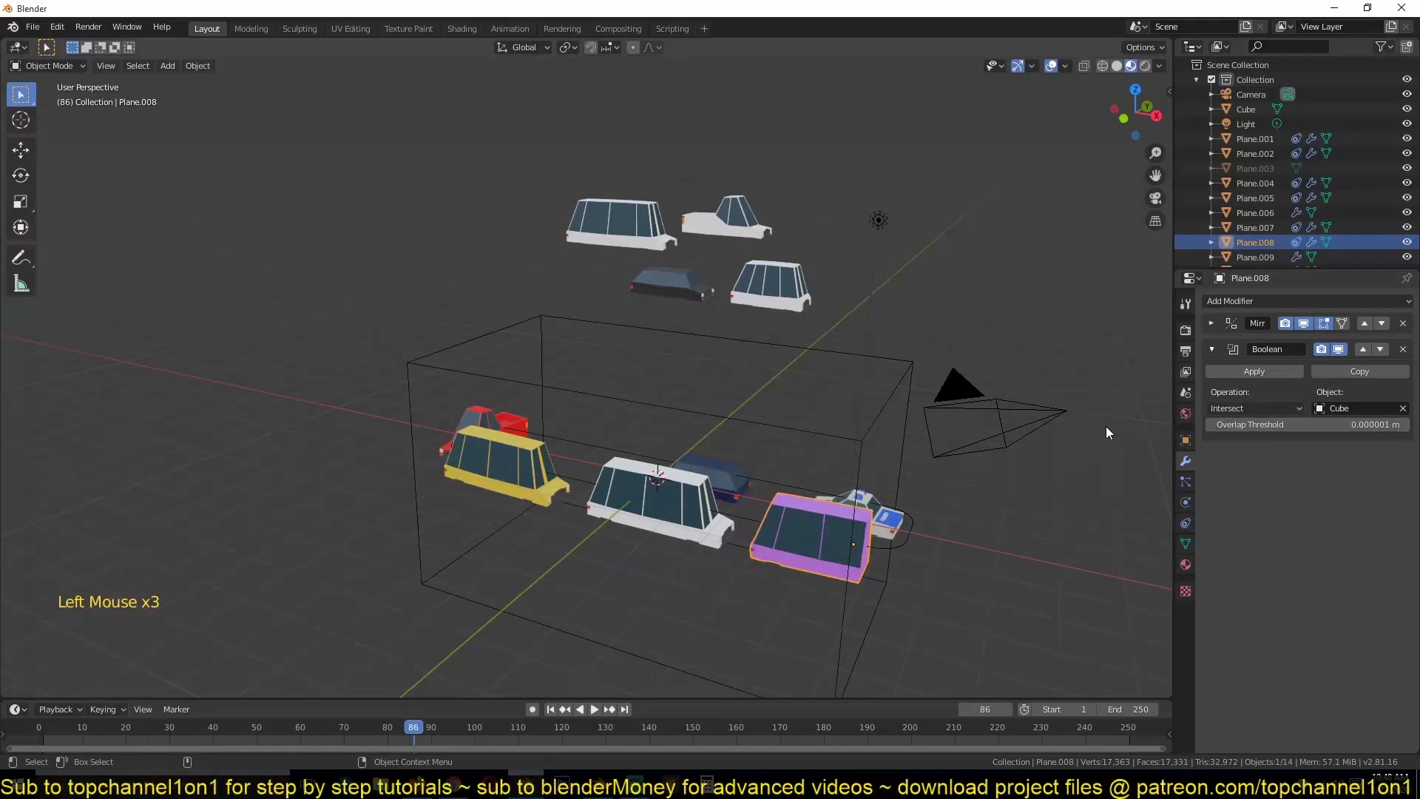
{"action": "key", "text": "space"}
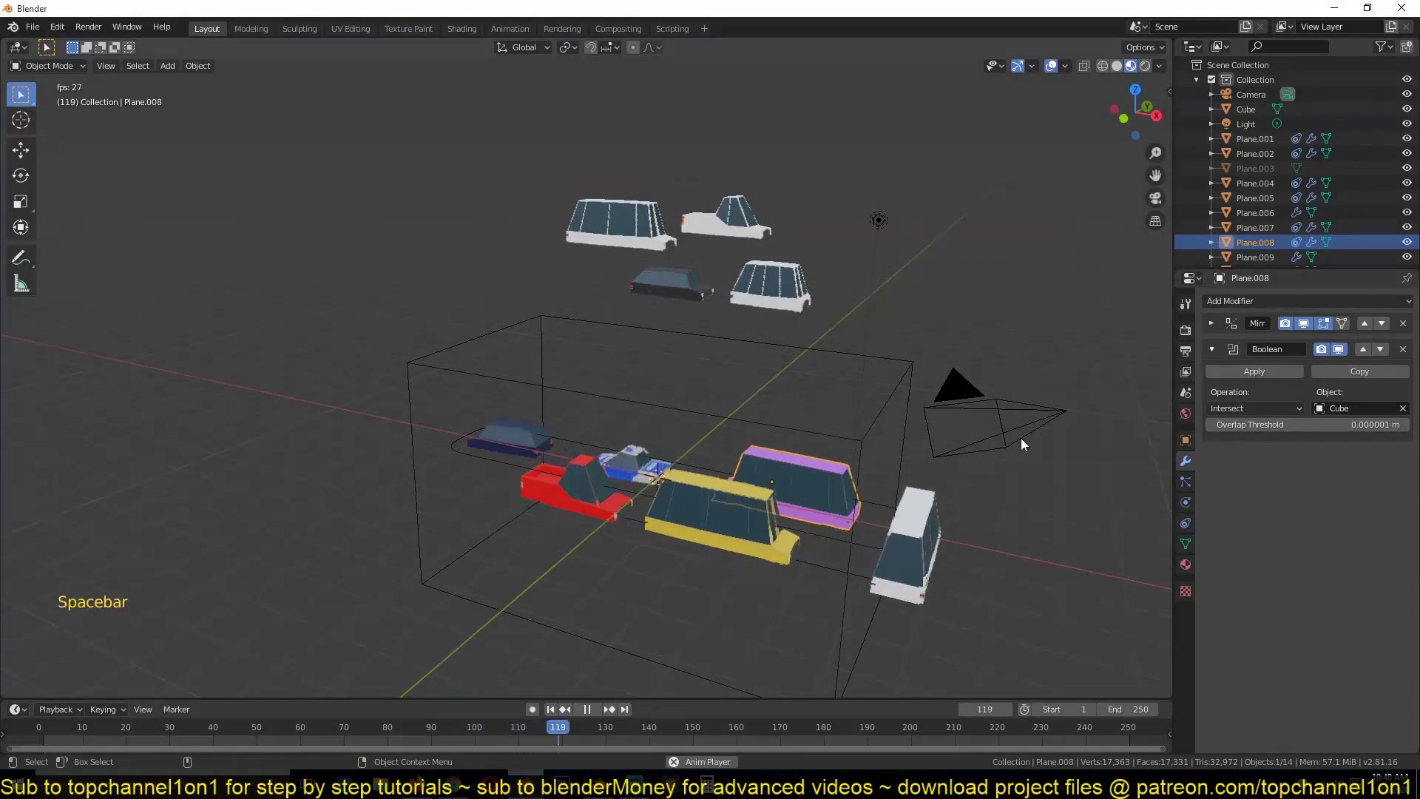
{"action": "middle_click_drag", "start_coordinate": [780, 487], "coordinate": [814, 490]}
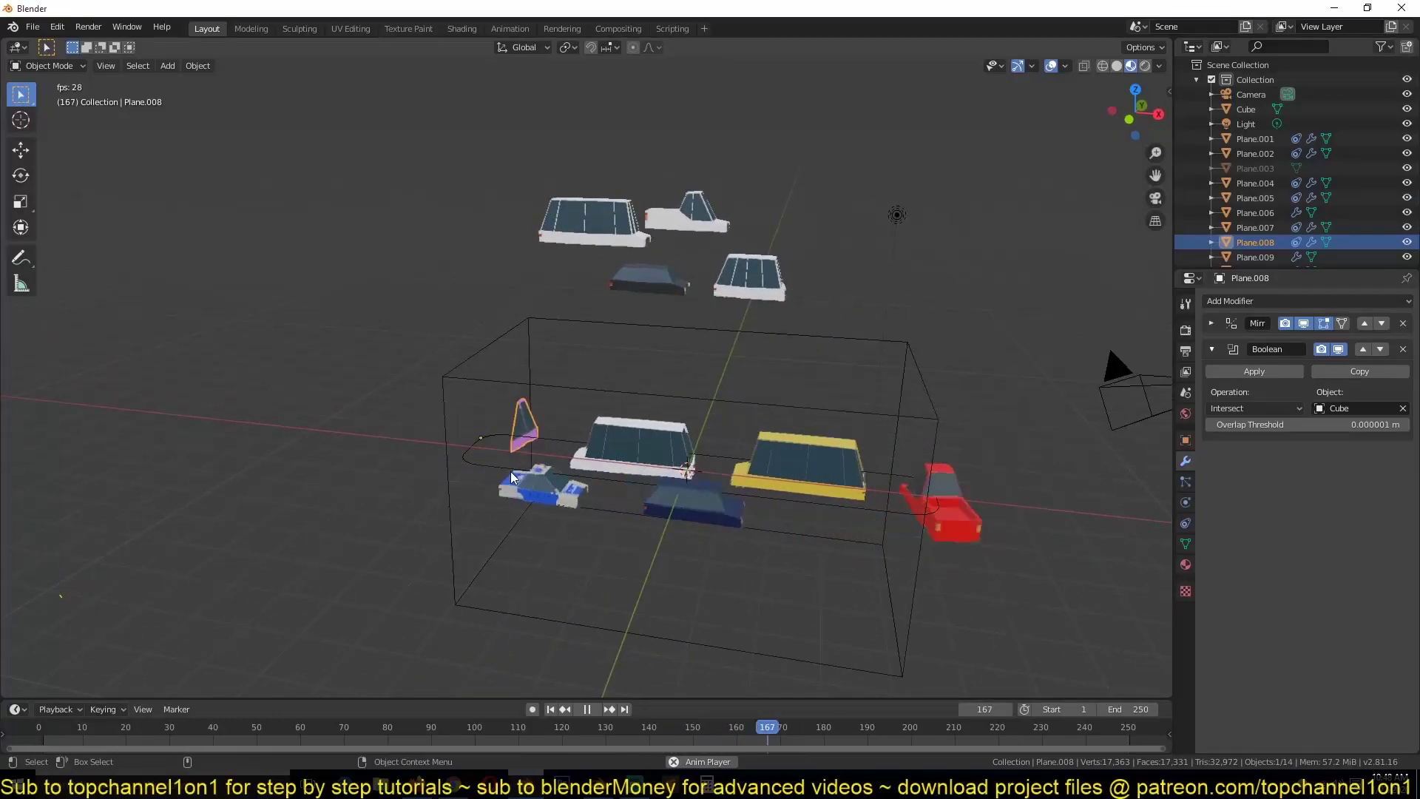
{"action": "key", "text": "grave"}
{"action": "key", "text": "grave"}
{"action": "middle_click_drag", "start_coordinate": [512, 477], "coordinate": [744, 450]}
{"action": "key", "text": "grave"}
{"action": "key", "text": "space"}
Shrink the wire cube slightly and replay to check the result.
{"action": "left_click", "coordinate": [956, 361]}
{"action": "key", "text": "s"}
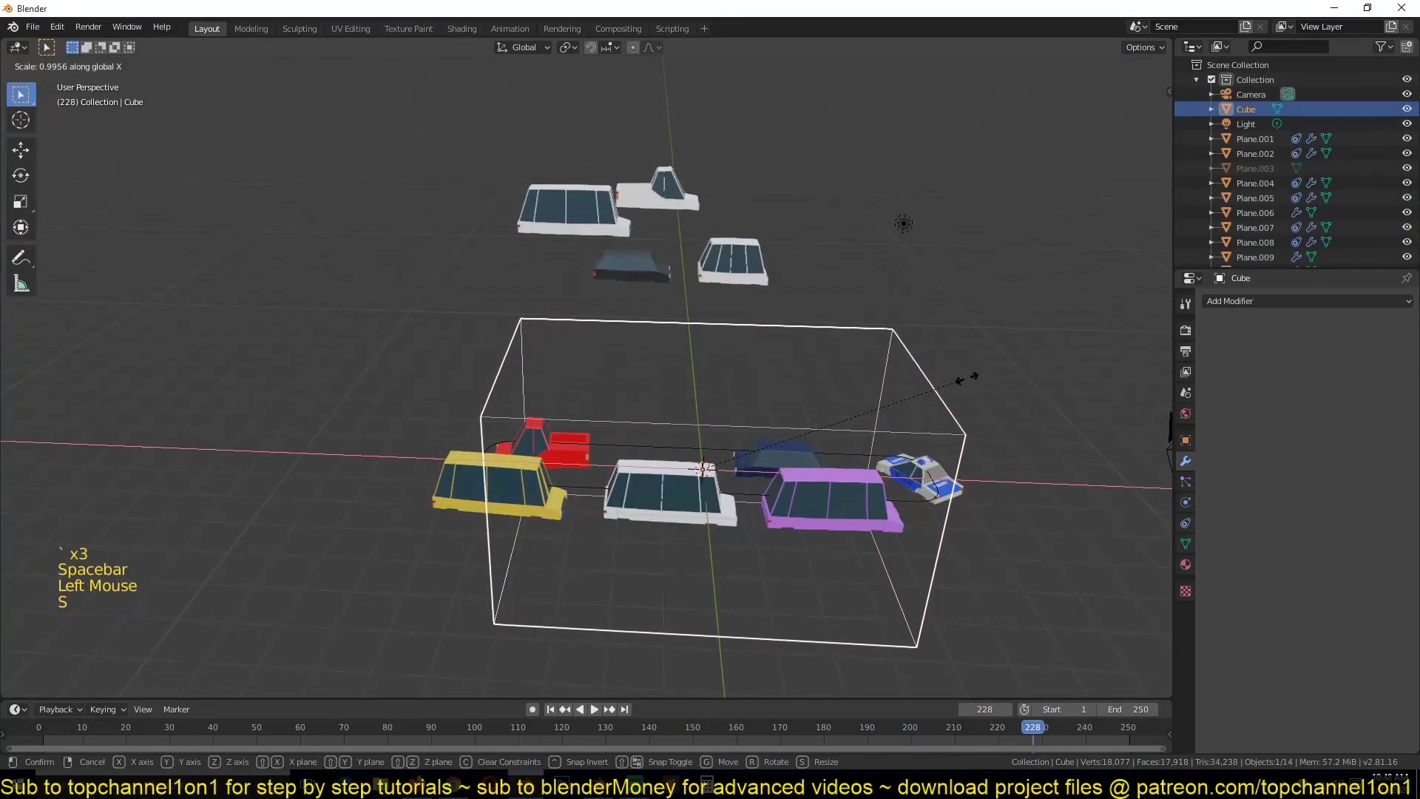
{"action": "left_click", "coordinate": [921, 384]}
{"action": "key", "text": "space"}
{"action": "key", "text": "alt+a"}
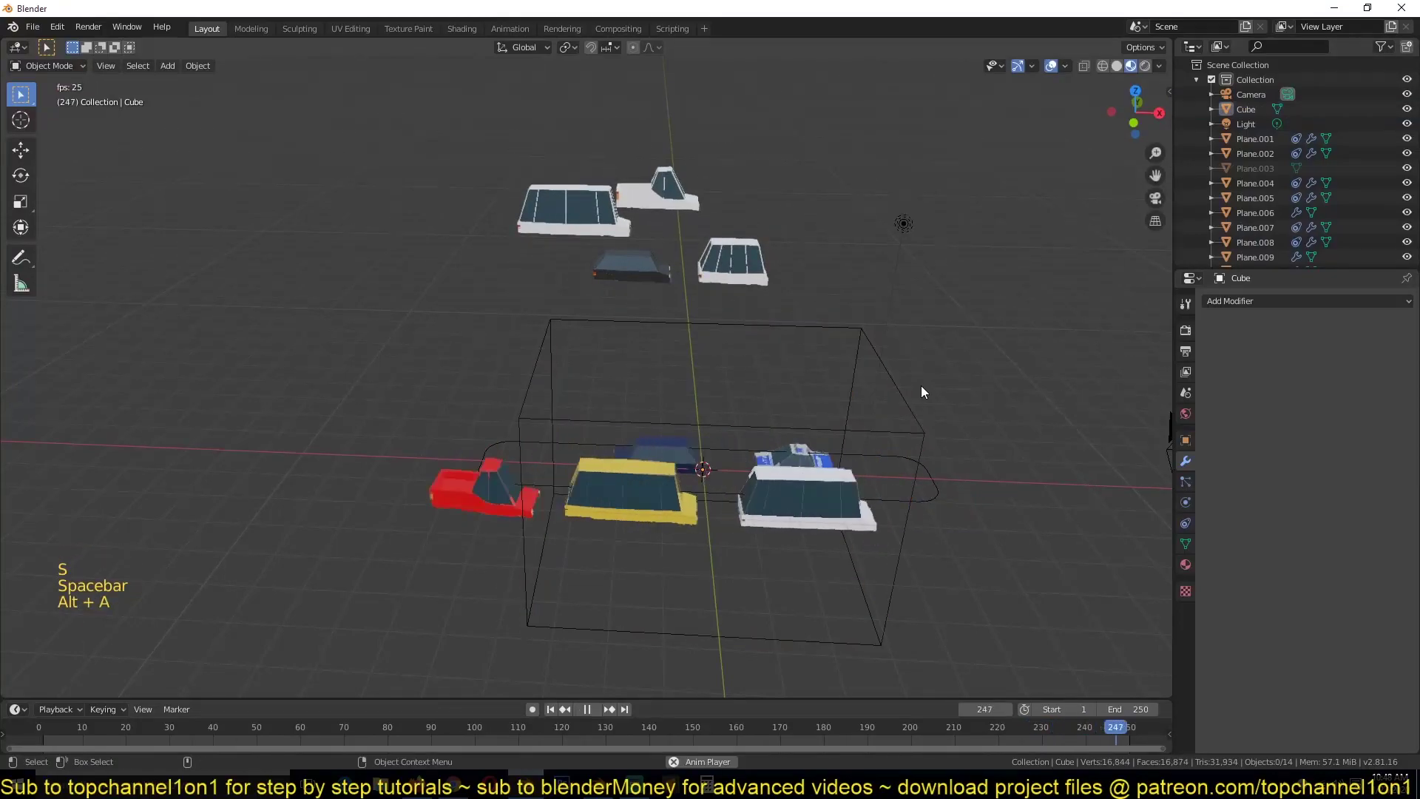
{"action": "key", "text": "Escape"}
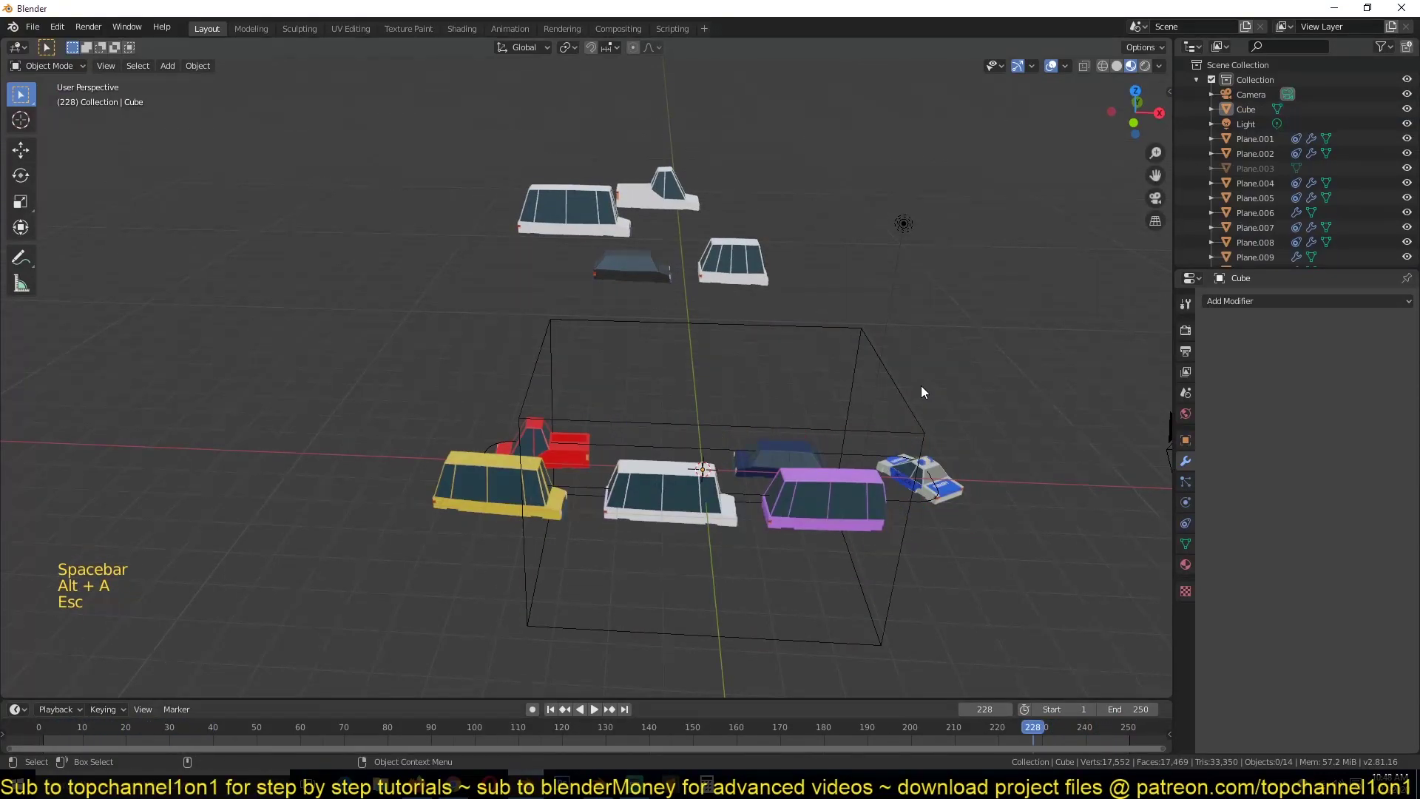
Copy the pink car's Boolean modifier to the white, yellow, red, dark blue and police cars.
{"action": "left_click", "coordinate": [827, 517]}
{"action": "left_click", "coordinate": [688, 497]}
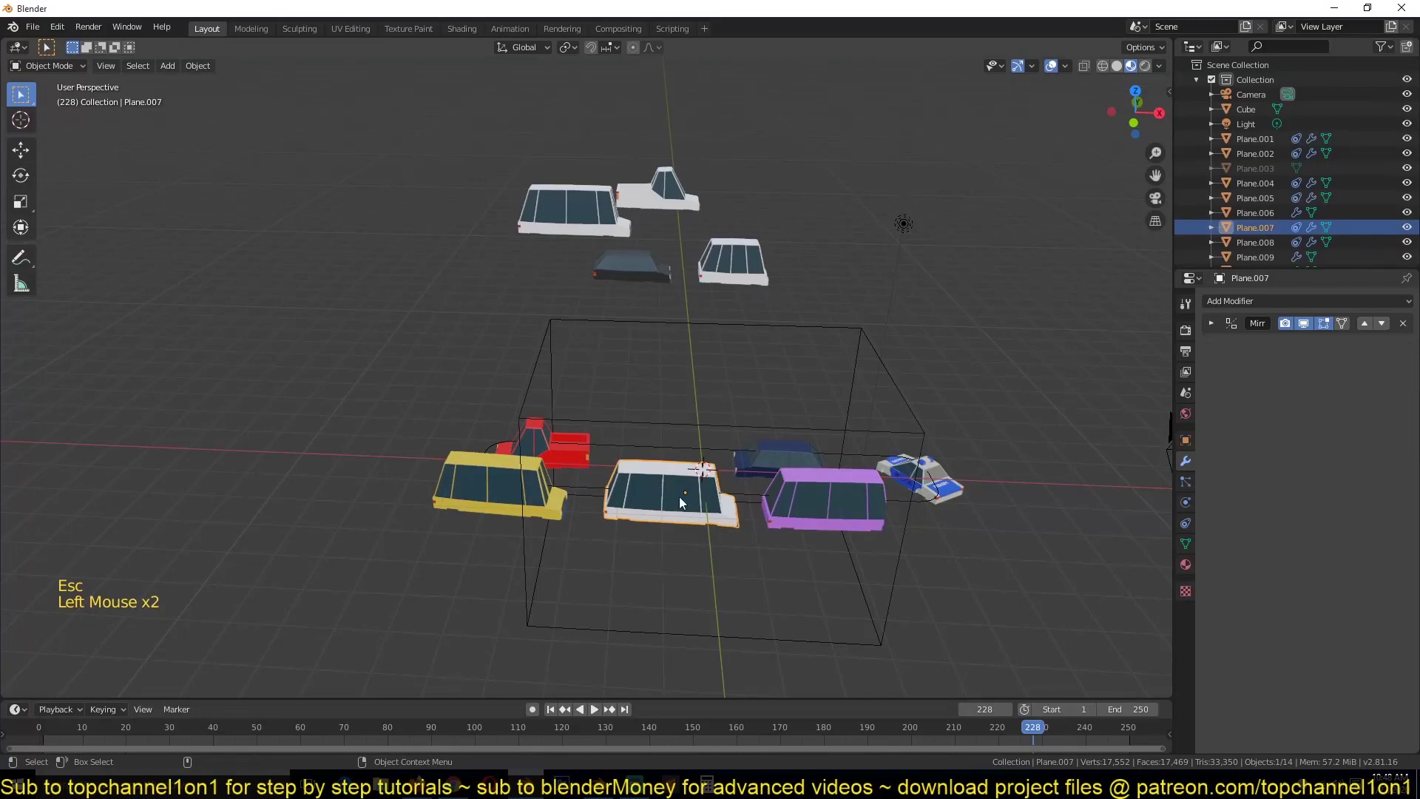
{"action": "left_click", "coordinate": [490, 495], "text": "shift"}
{"action": "left_click", "coordinate": [552, 436], "text": "shift"}
{"action": "left_click", "coordinate": [781, 453], "text": "shift"}
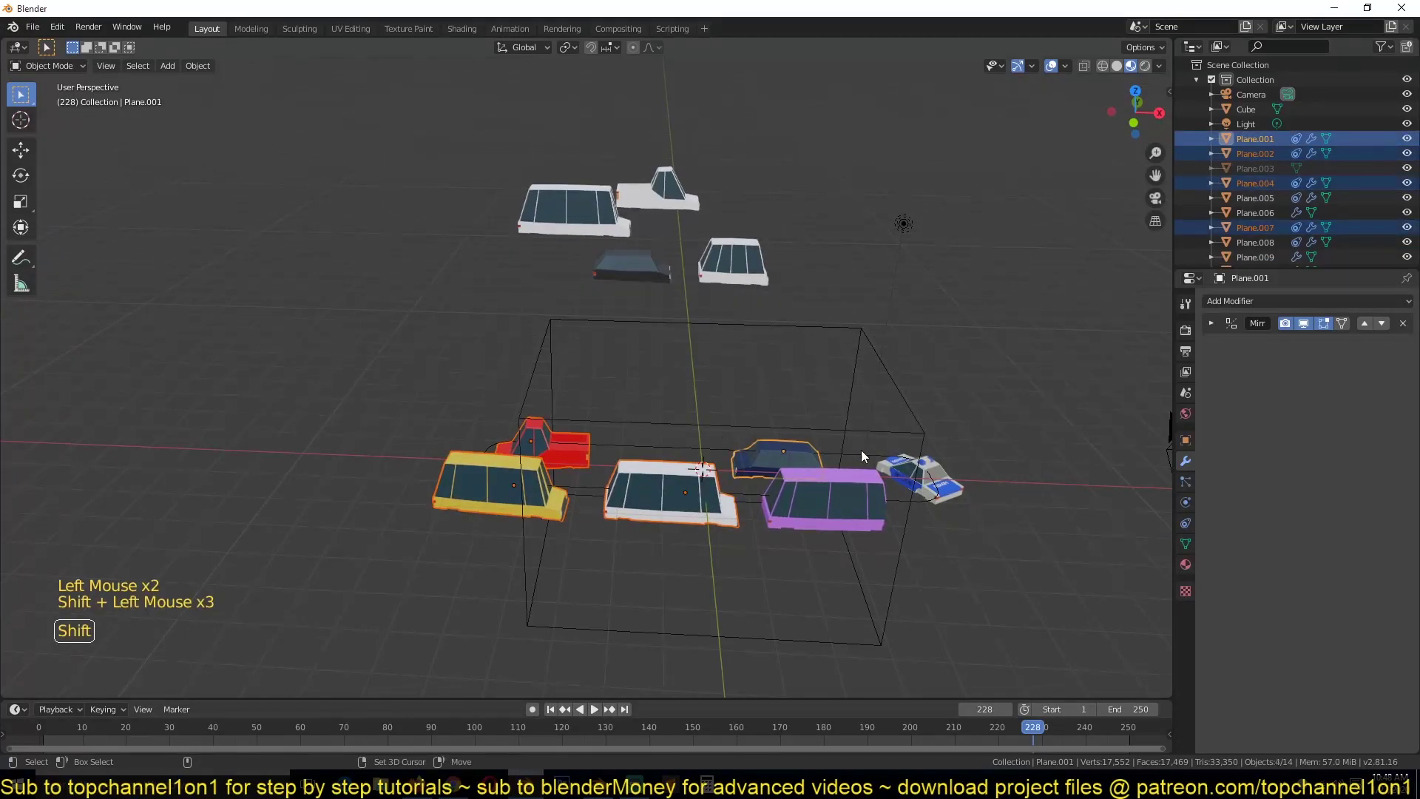
{"action": "left_click", "coordinate": [937, 471], "text": "shift"}
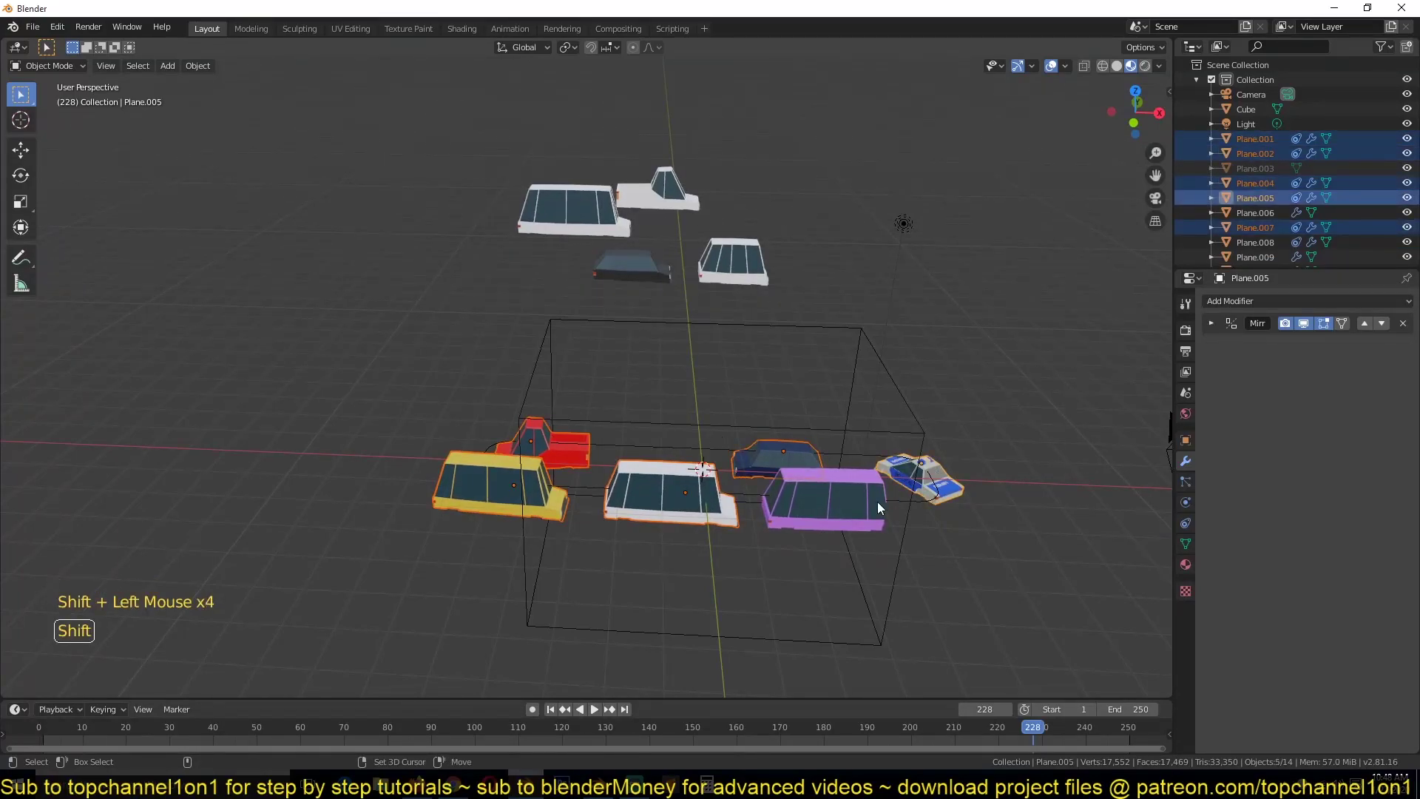
{"action": "left_click", "coordinate": [830, 528], "text": "shift"}
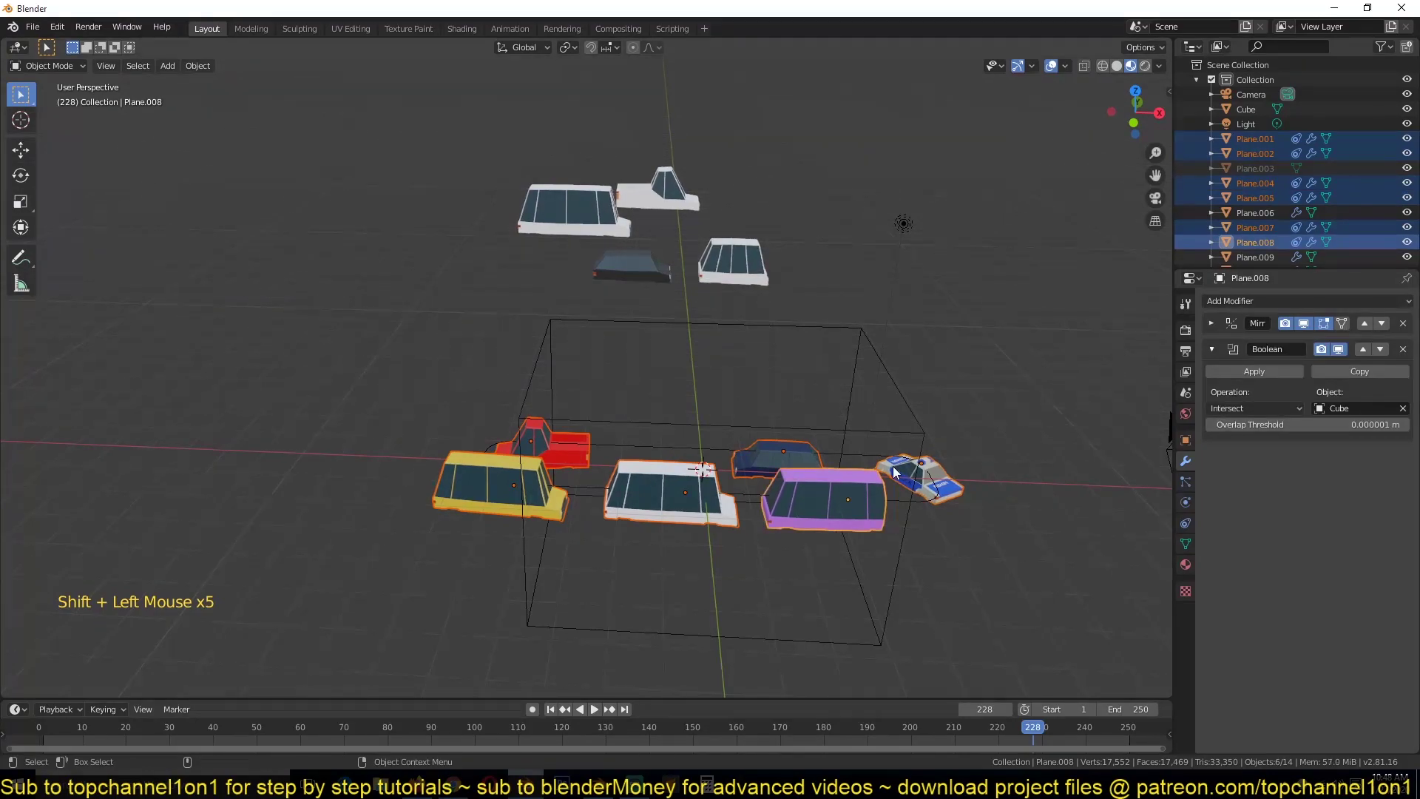
{"action": "key", "text": "ctrl+l"}
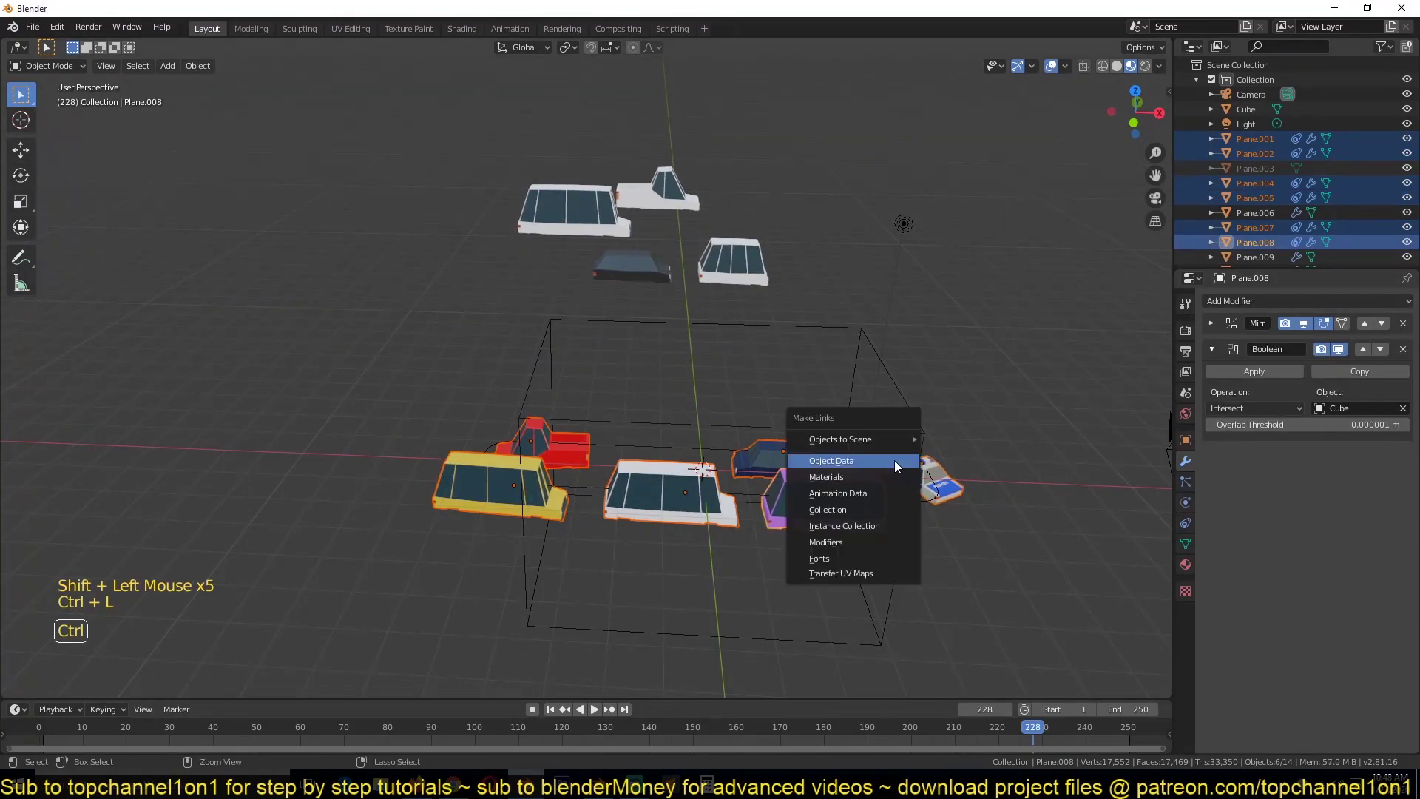
{"action": "left_click", "coordinate": [875, 542]}
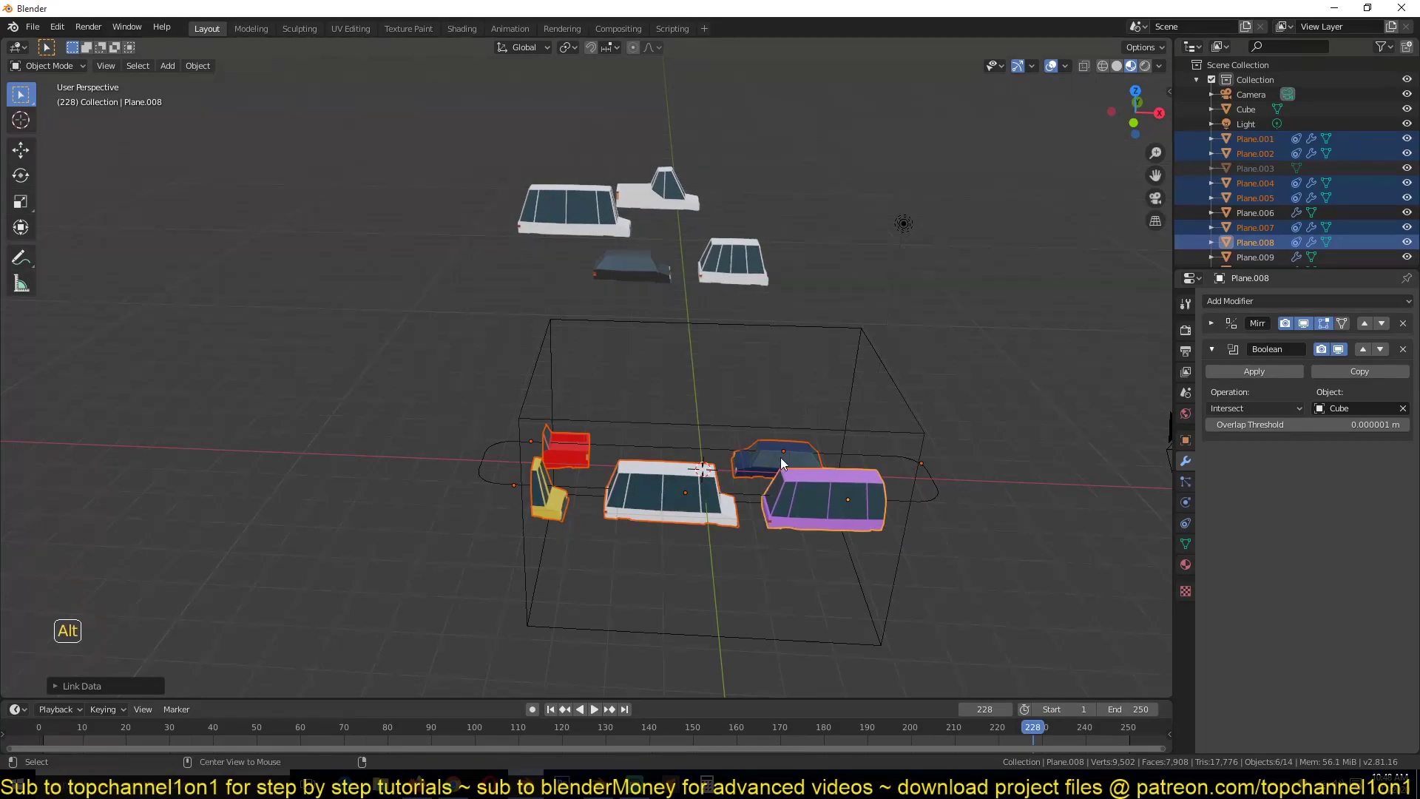
Hide the wire cube and play the animation to watch cars vanish outside it.
{"action": "key", "text": "alt+a"}
{"action": "key", "text": "space"}
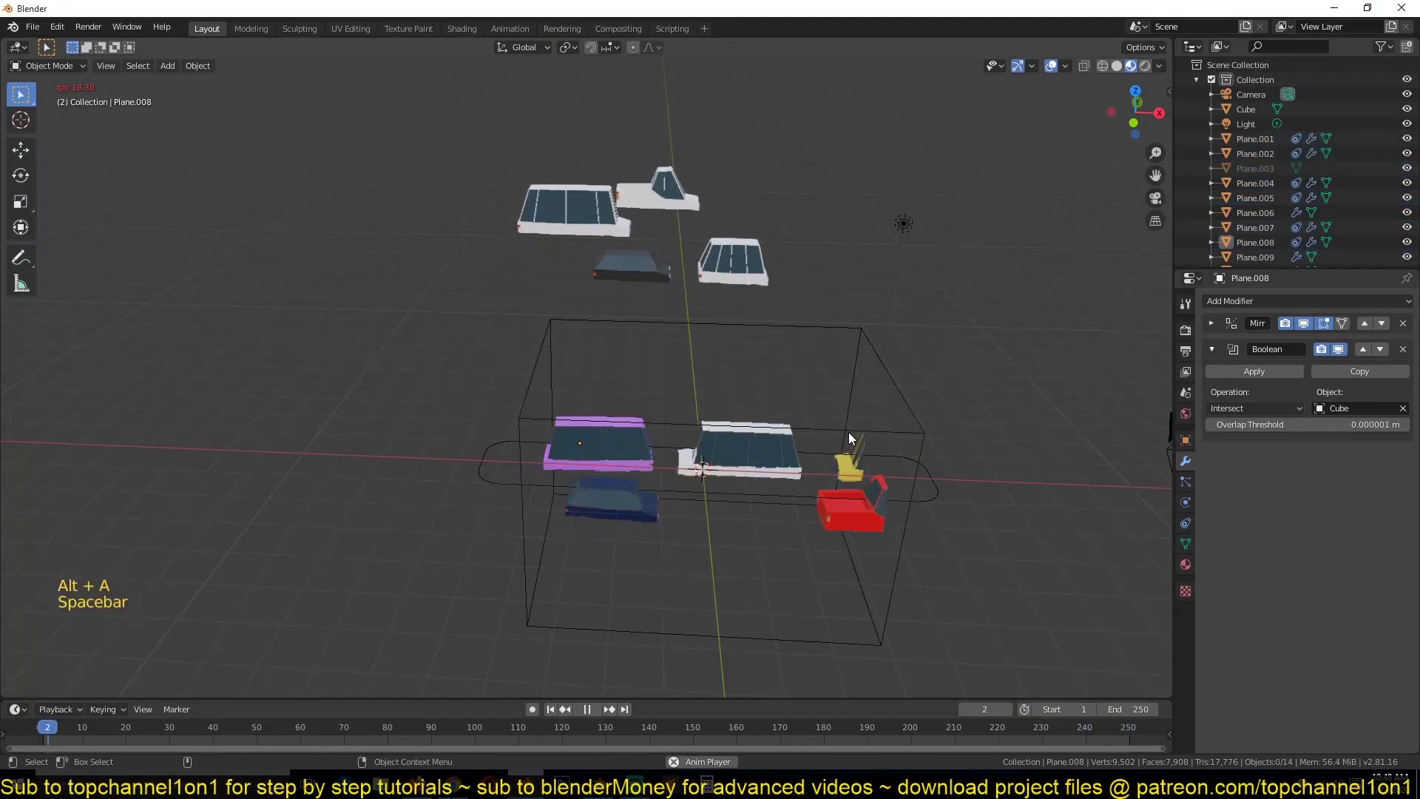
{"action": "left_click", "coordinate": [792, 329]}
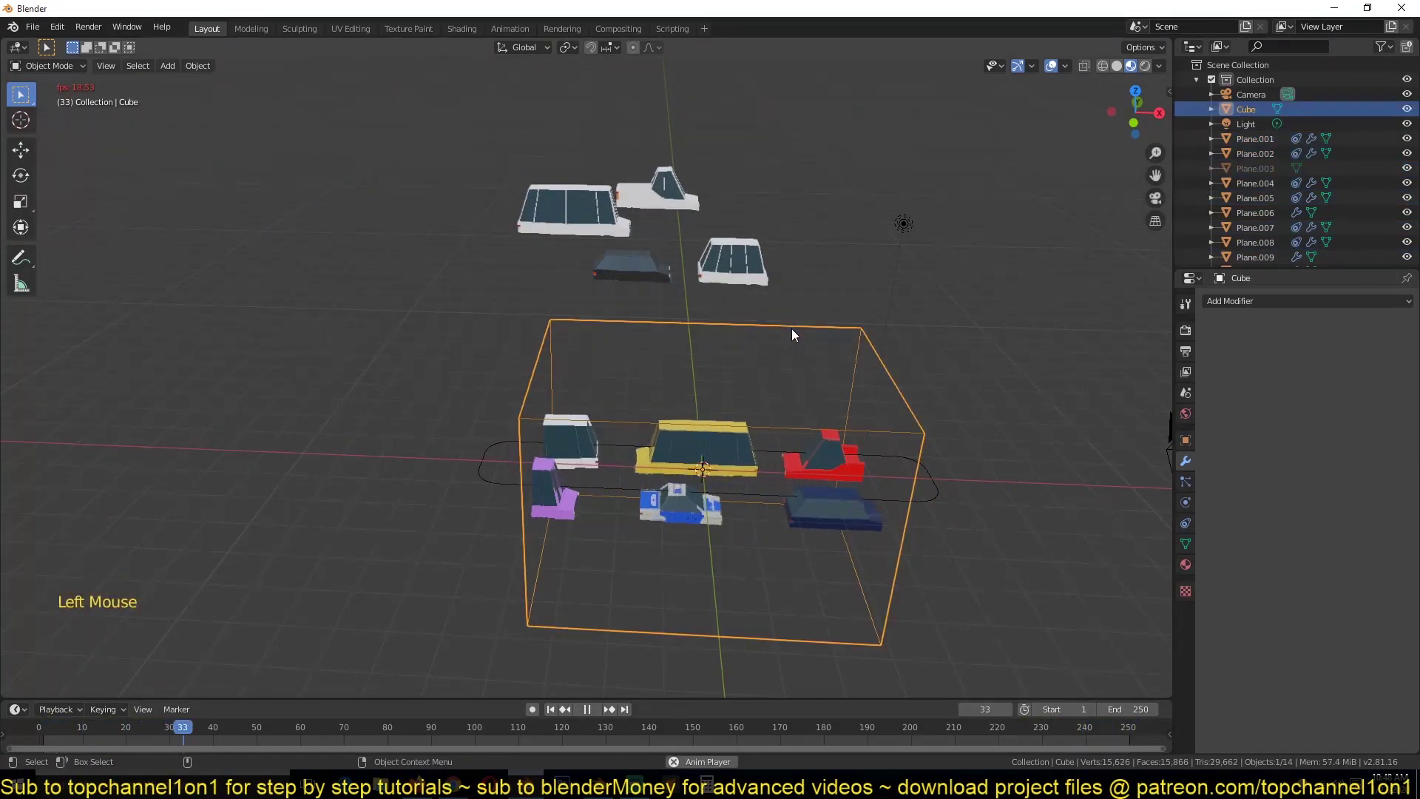
{"action": "key", "text": "h"}
{"action": "middle_click_drag", "start_coordinate": [837, 341], "coordinate": [899, 327]}
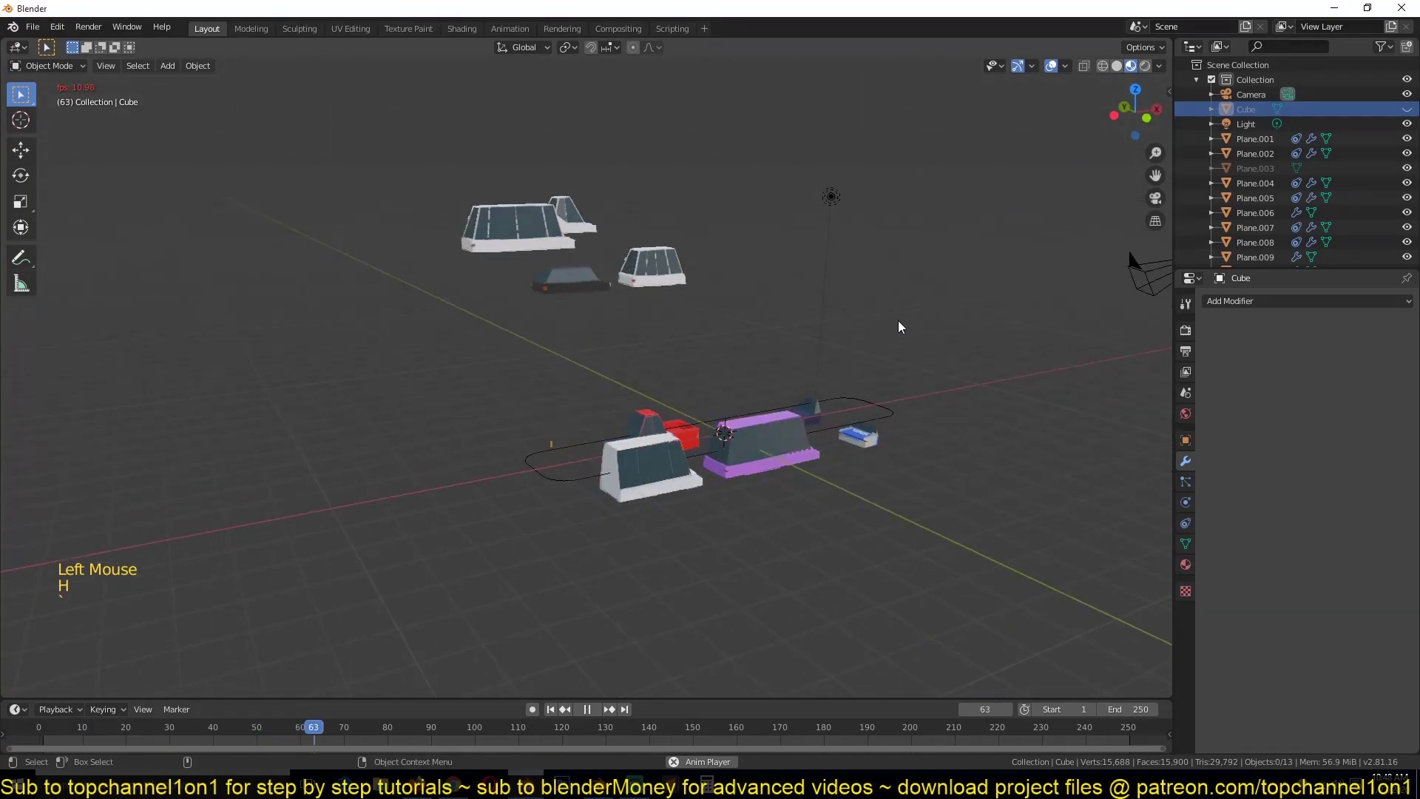
{"action": "key", "text": "space"}
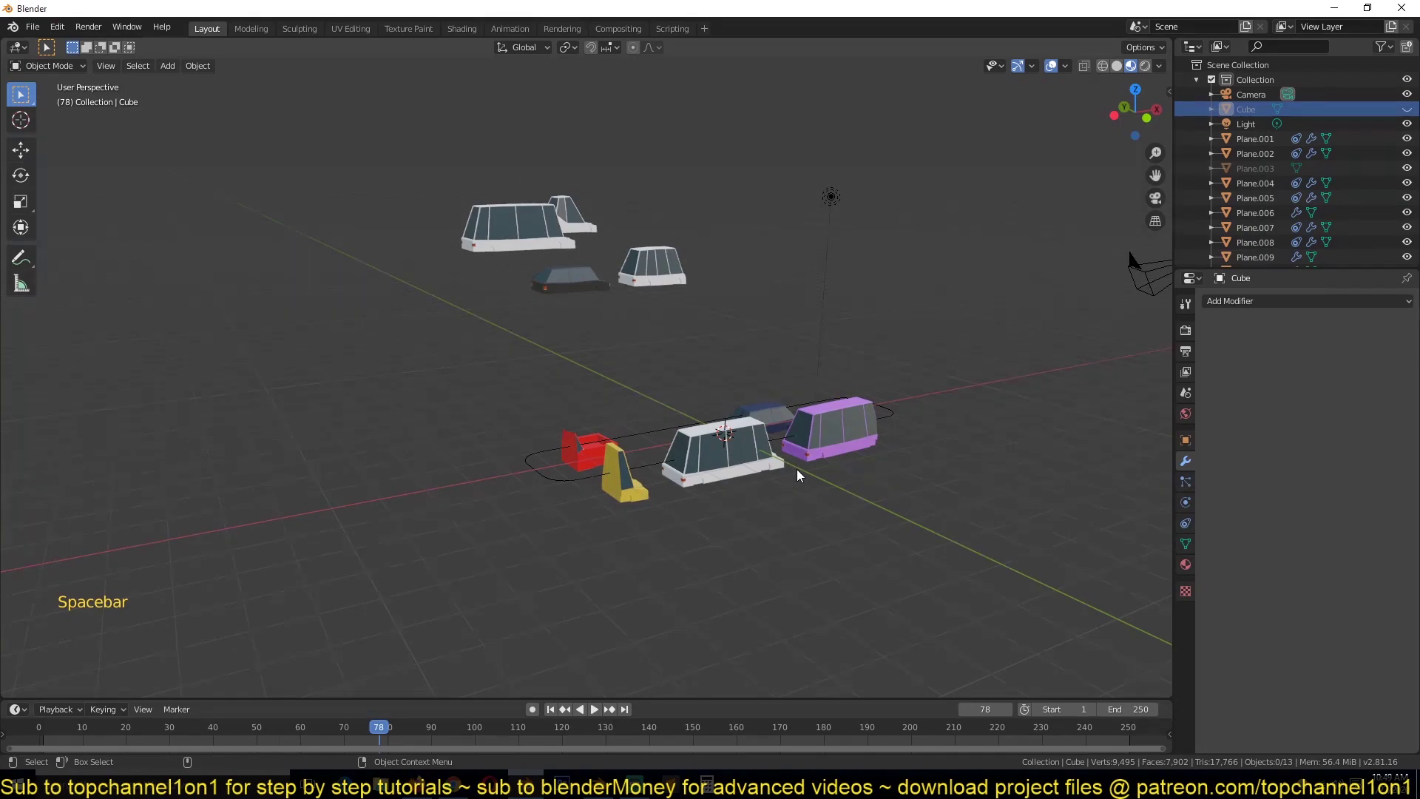
{"action": "key", "text": "space"}
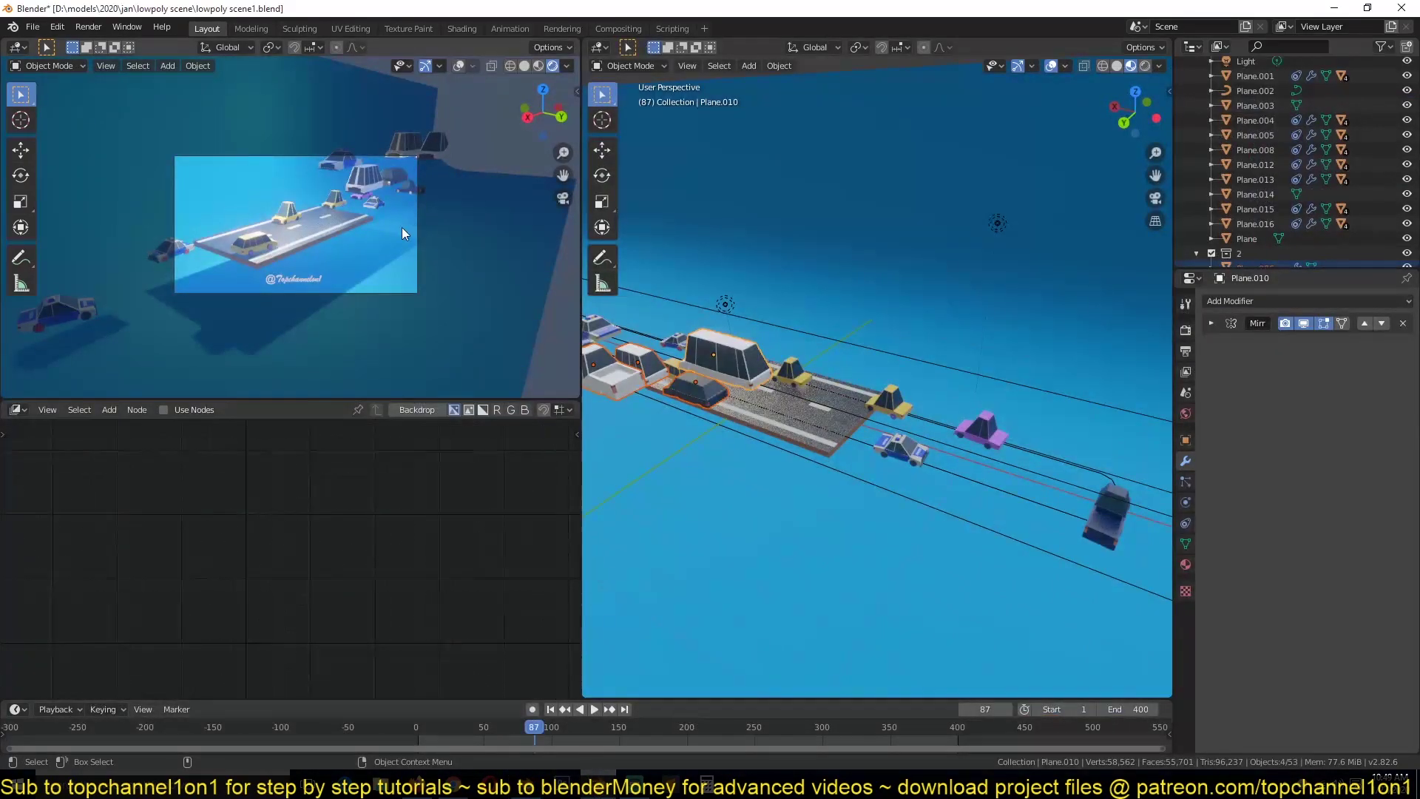
Play the finished scene, pause at frame 91, and orbit along the road.
{"action": "key", "text": "space"}
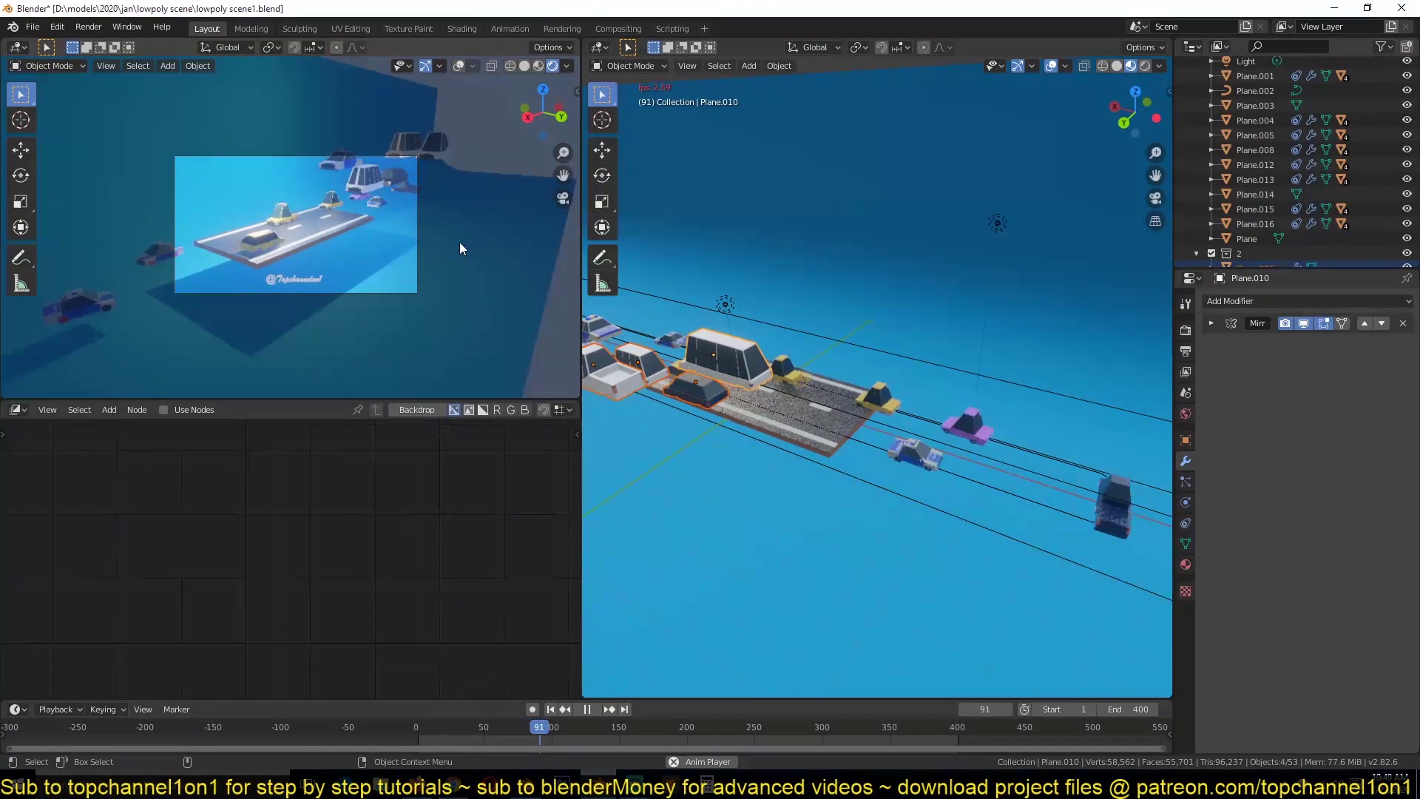
{"action": "key", "text": "space"}
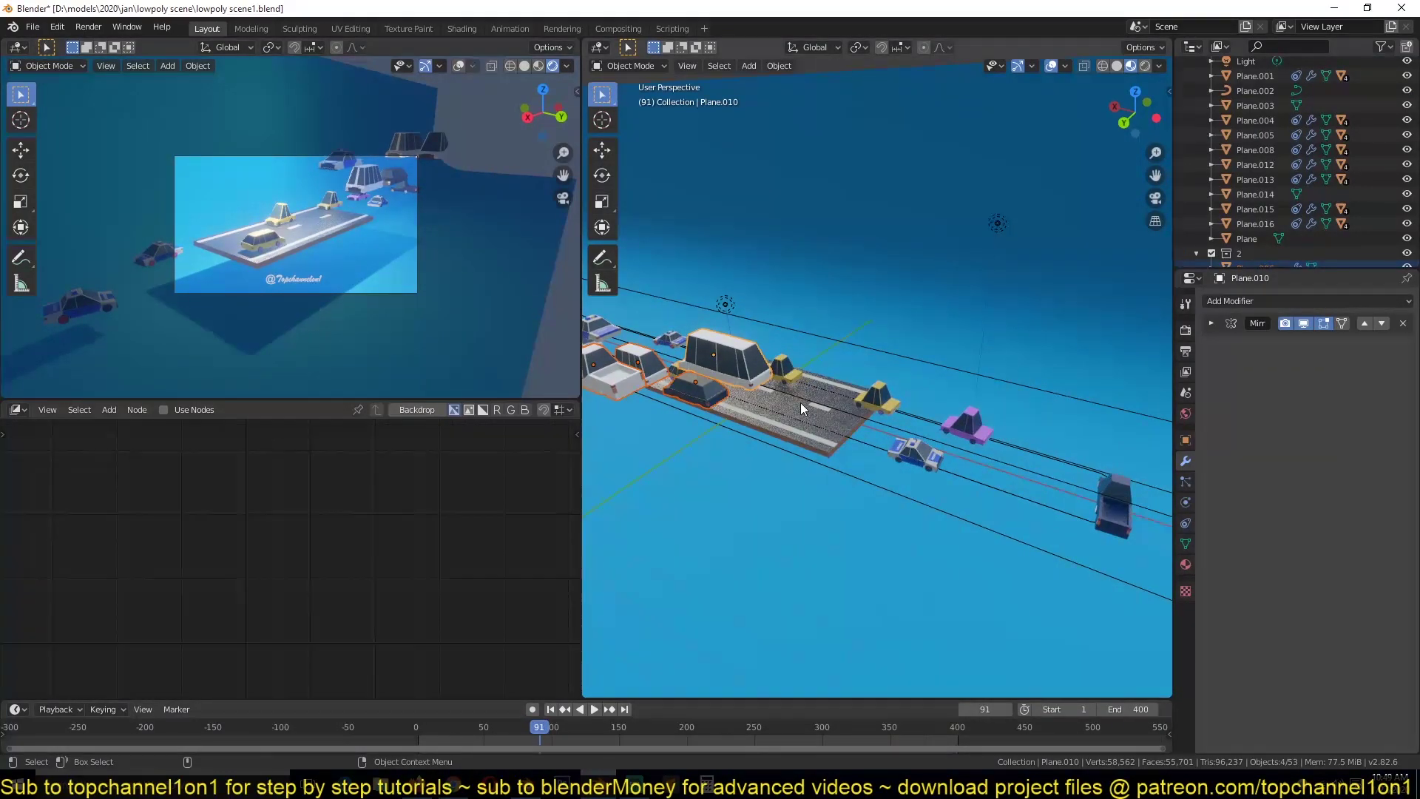
{"action": "middle_click_drag", "start_coordinate": [801, 402], "coordinate": [685, 375]}
{"action": "middle_click_drag", "start_coordinate": [831, 383], "coordinate": [877, 374]}
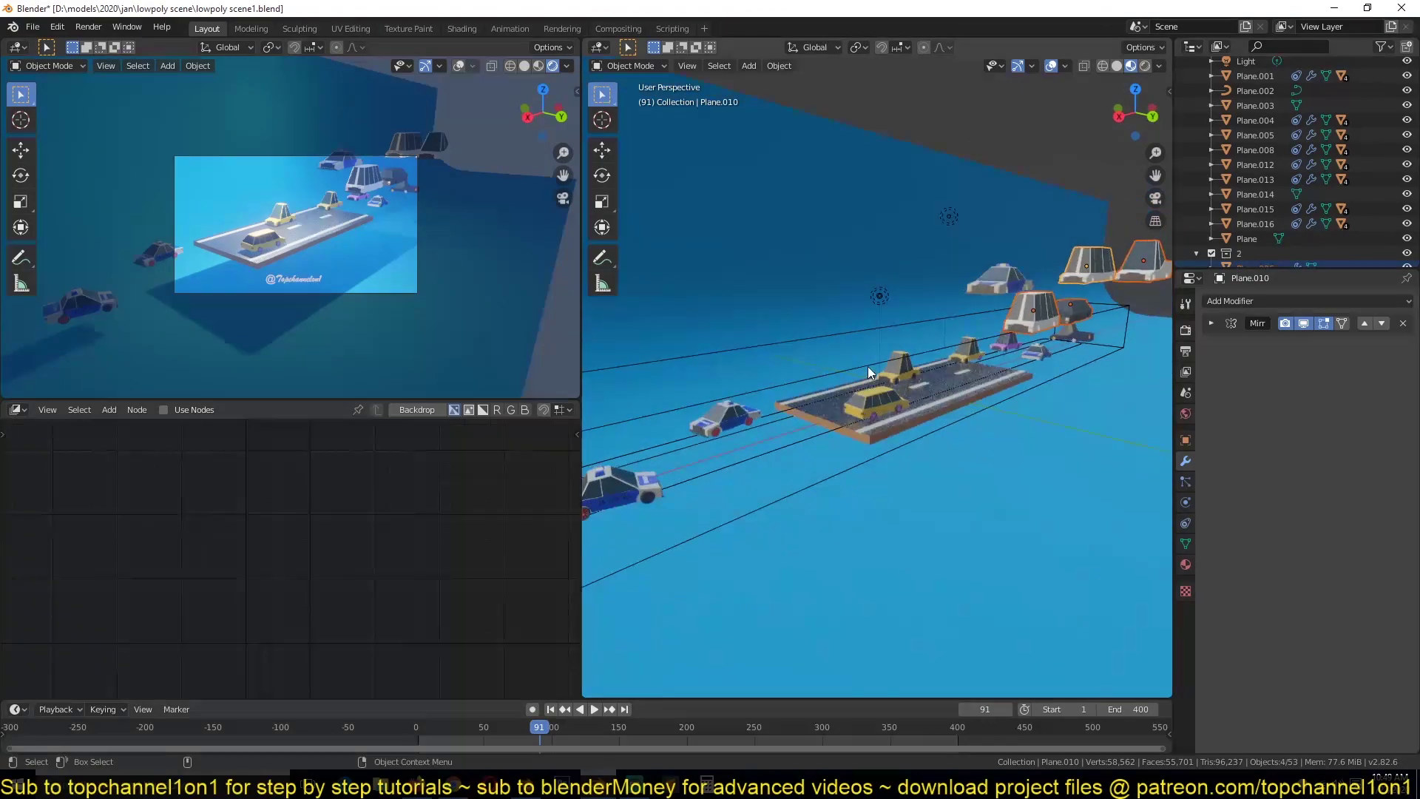
Select the long wire clipping box and start a Y-axis scale, then cancel it.
{"action": "left_click", "coordinate": [915, 363]}
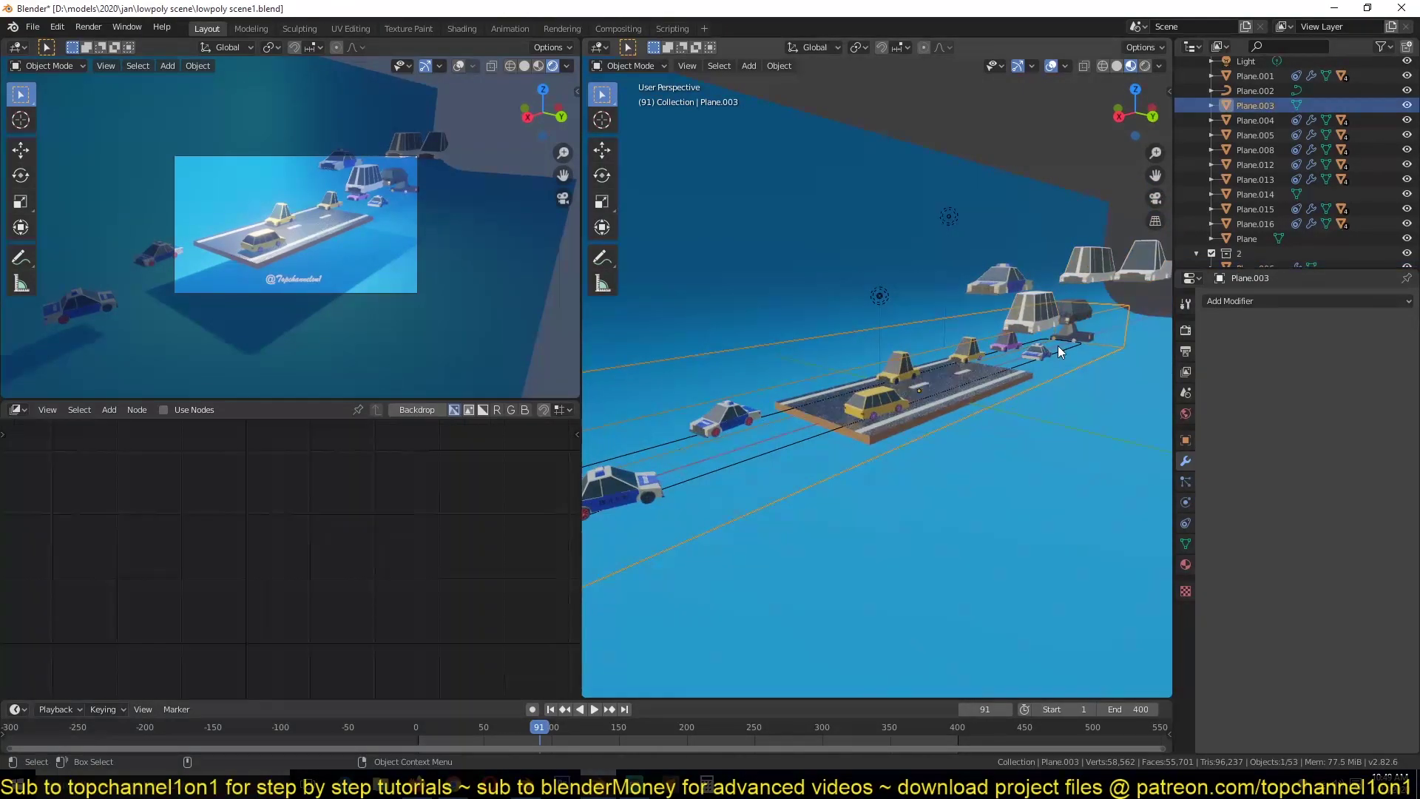
{"action": "key", "text": "s"}
{"action": "key", "text": "y"}
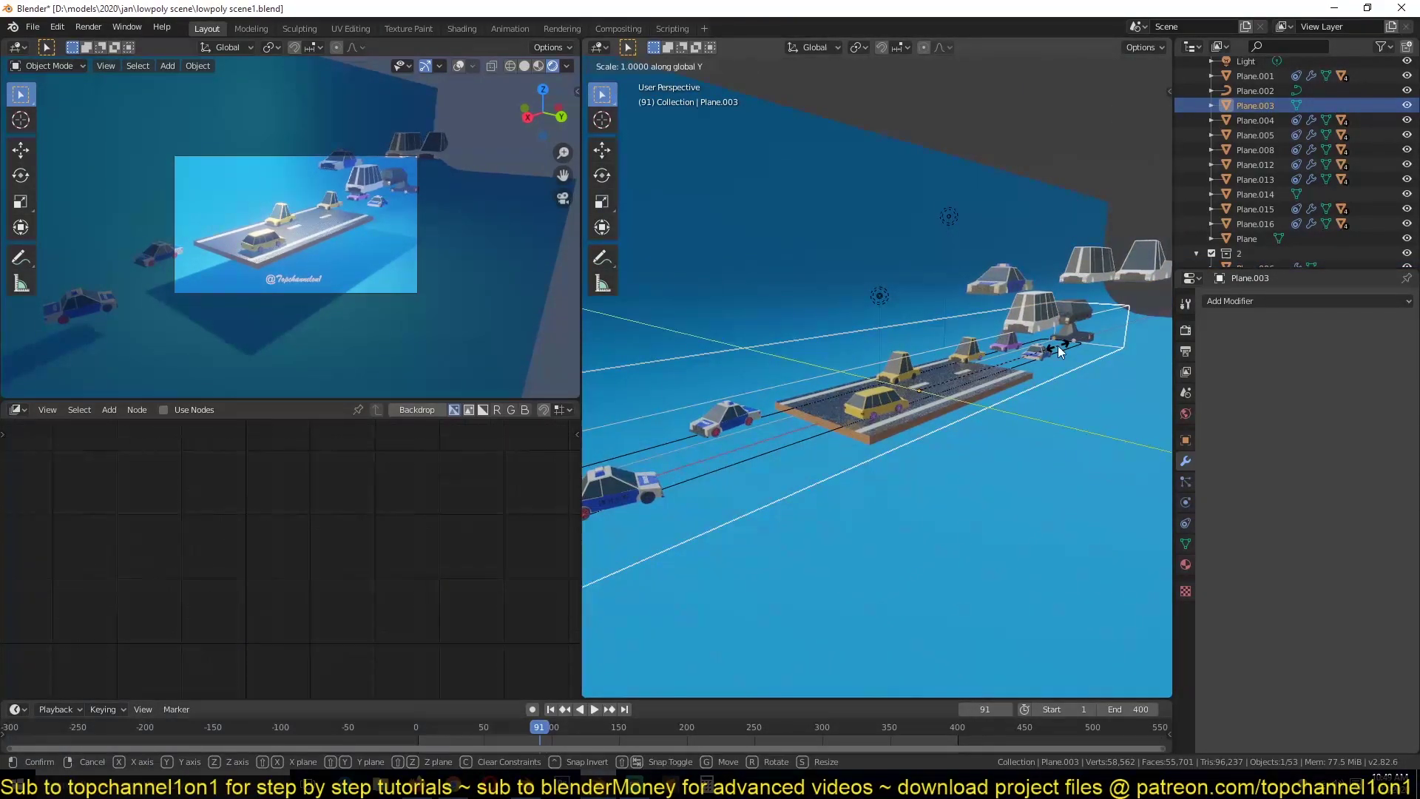
{"action": "key", "text": "Escape"}
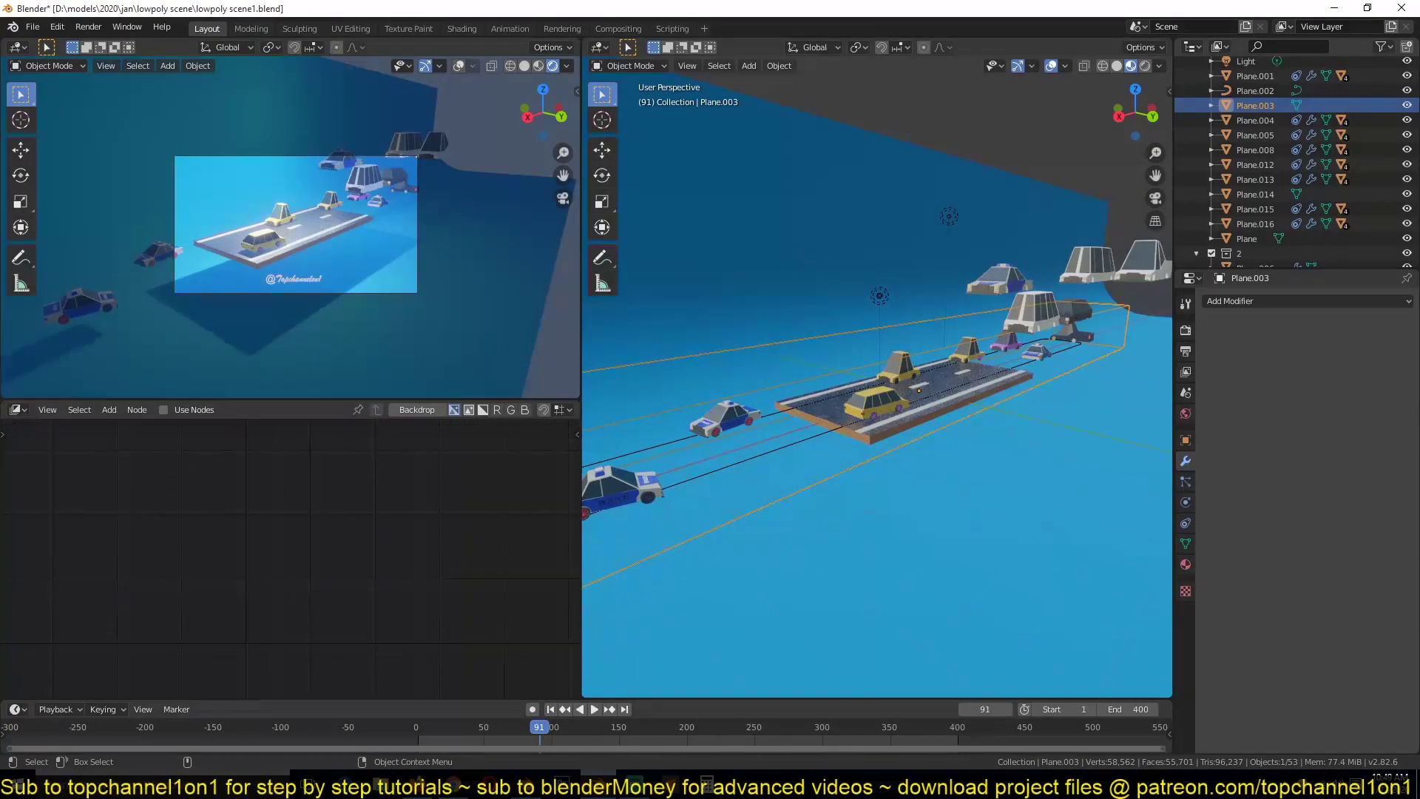